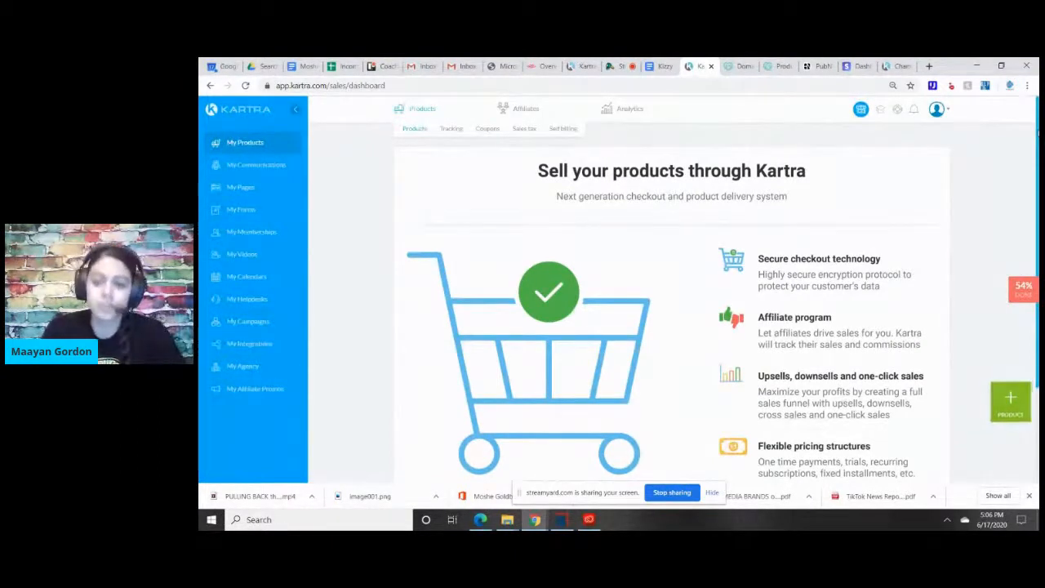
Look over the products overview, covering secure checkout, affiliate program, upsells and flexible pricing.
{"action": "scroll", "coordinate": [619, 287], "scroll_direction": "down", "scroll_amount": 1}
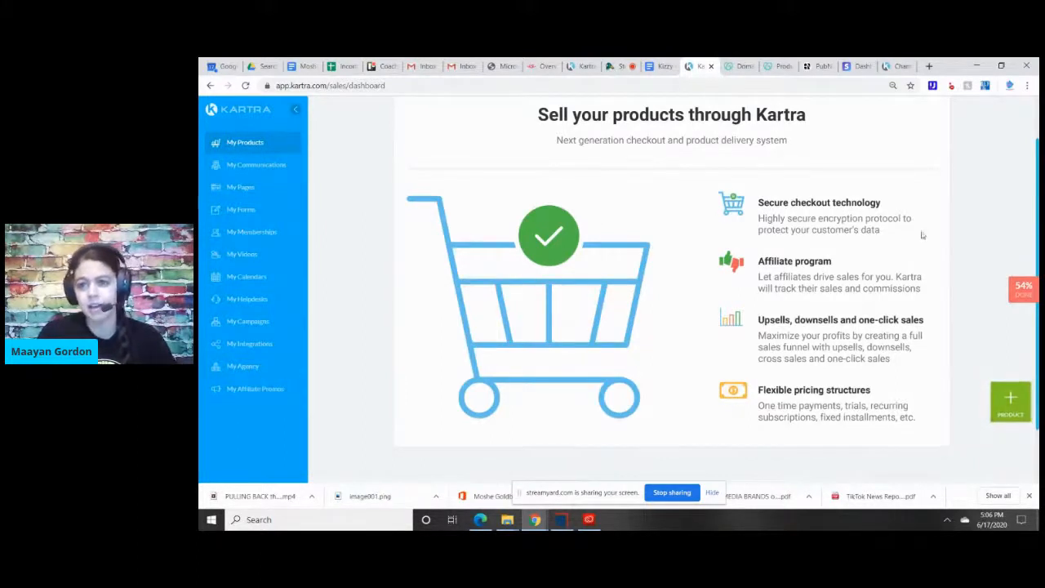
{"action": "scroll", "coordinate": [671, 286], "scroll_direction": "up", "scroll_amount": 1}
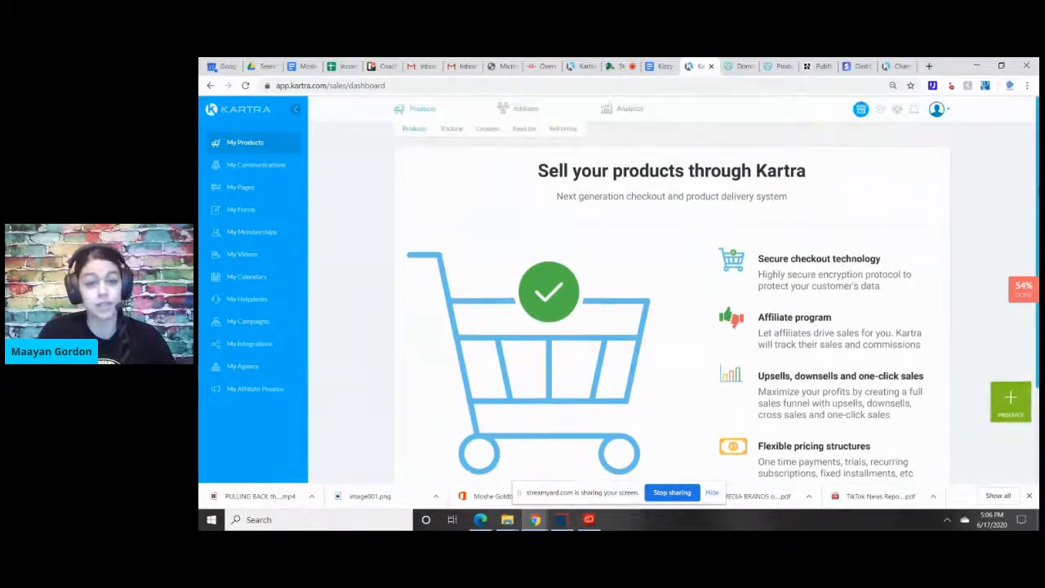
{"action": "scroll", "coordinate": [671, 286], "scroll_direction": "down", "scroll_amount": 1}
{"action": "left_click_drag", "start_coordinate": [1039, 235], "coordinate": [1033, 220]}
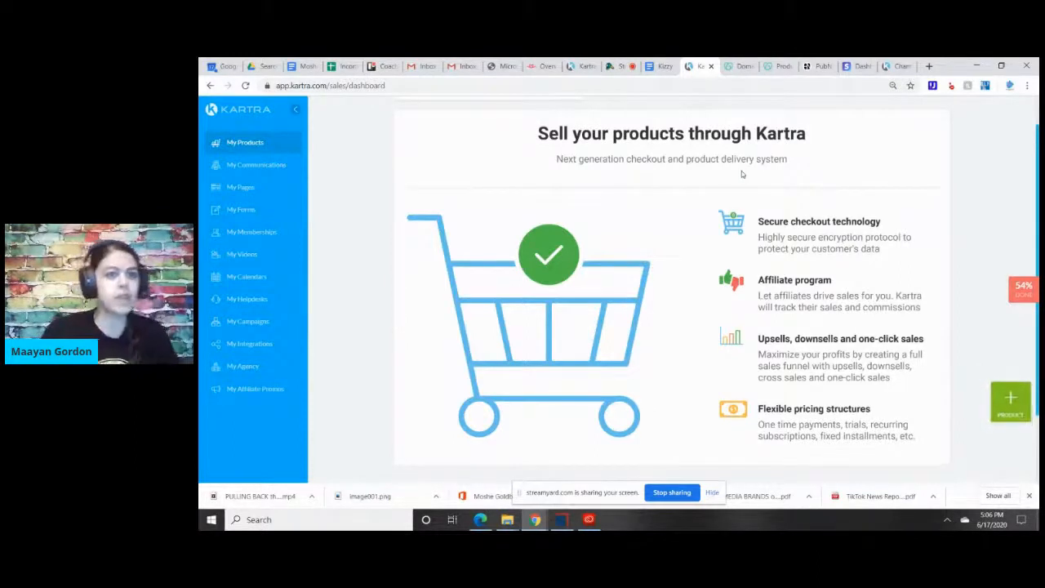
Open the communications area and review its lead lists, the leads overview and the tags.
{"action": "left_click", "coordinate": [270, 169]}
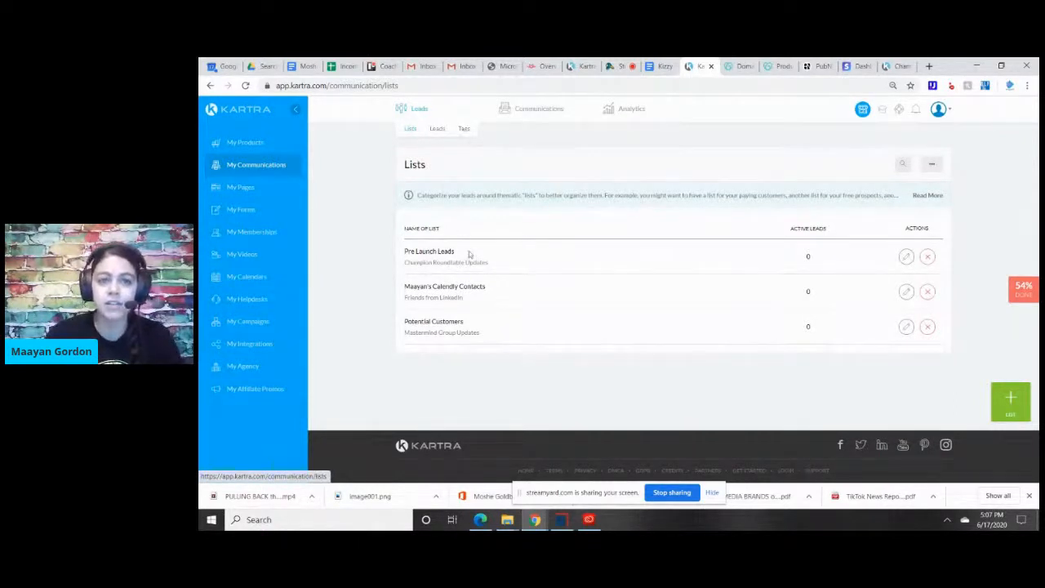
{"action": "left_click", "coordinate": [437, 130]}
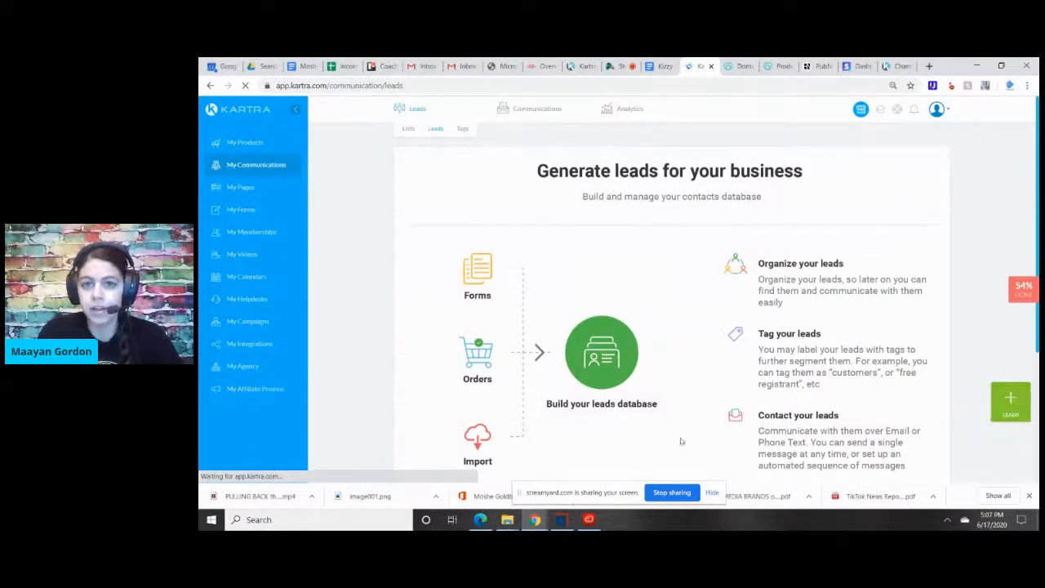
{"action": "mouse_move", "coordinate": [554, 107]}
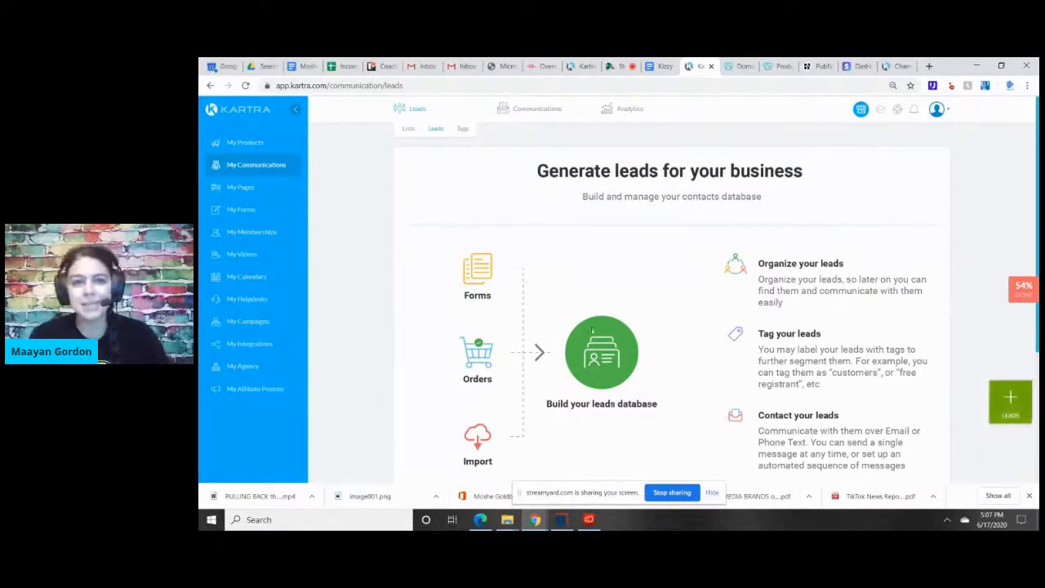
{"action": "left_click", "coordinate": [462, 130]}
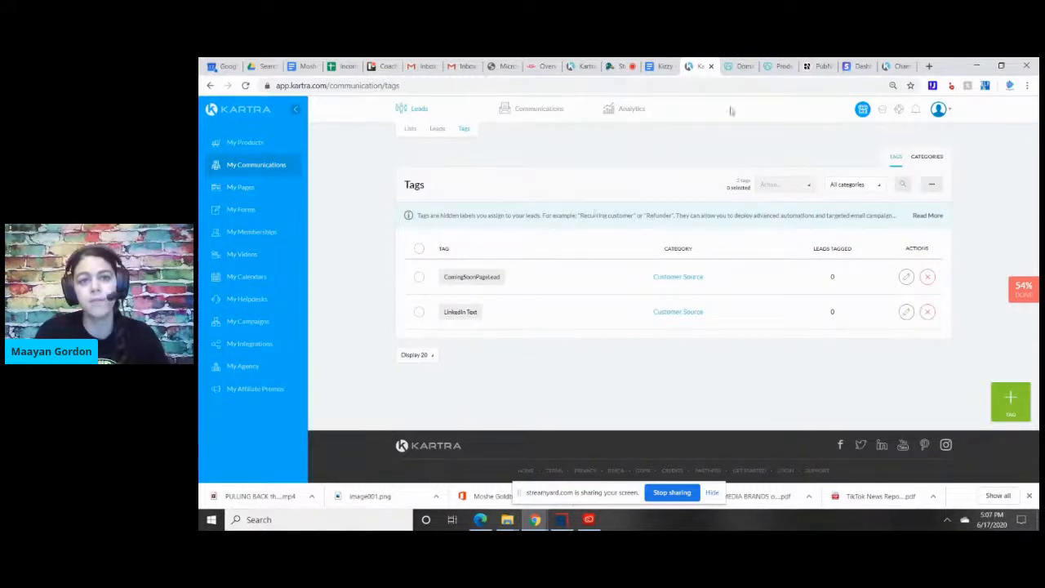
View the broadcasts overview that explains how to email and text the contact list.
{"action": "left_click", "coordinate": [512, 117]}
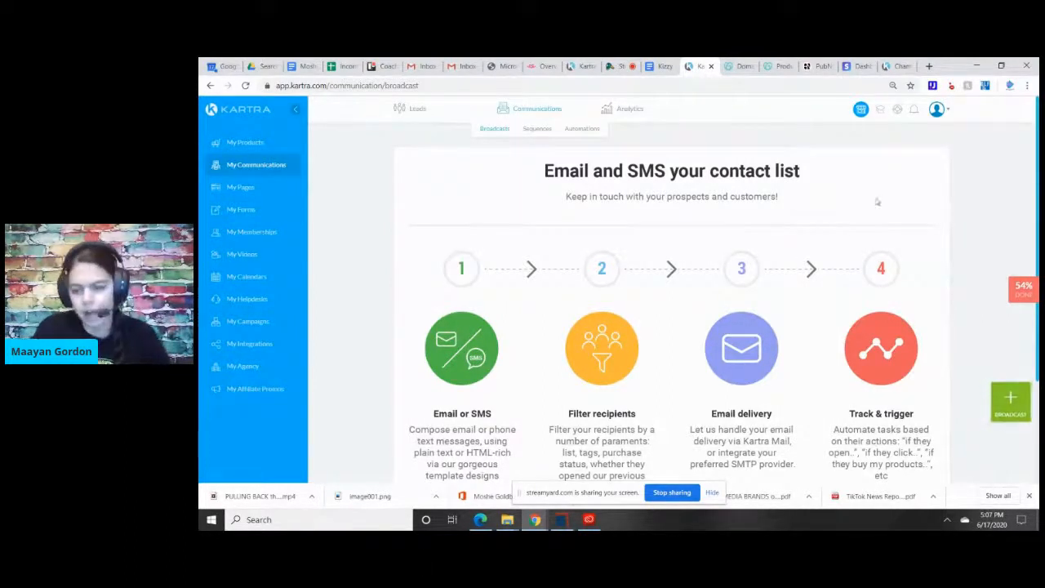
{"action": "scroll", "coordinate": [657, 174], "scroll_direction": "down", "scroll_amount": 2}
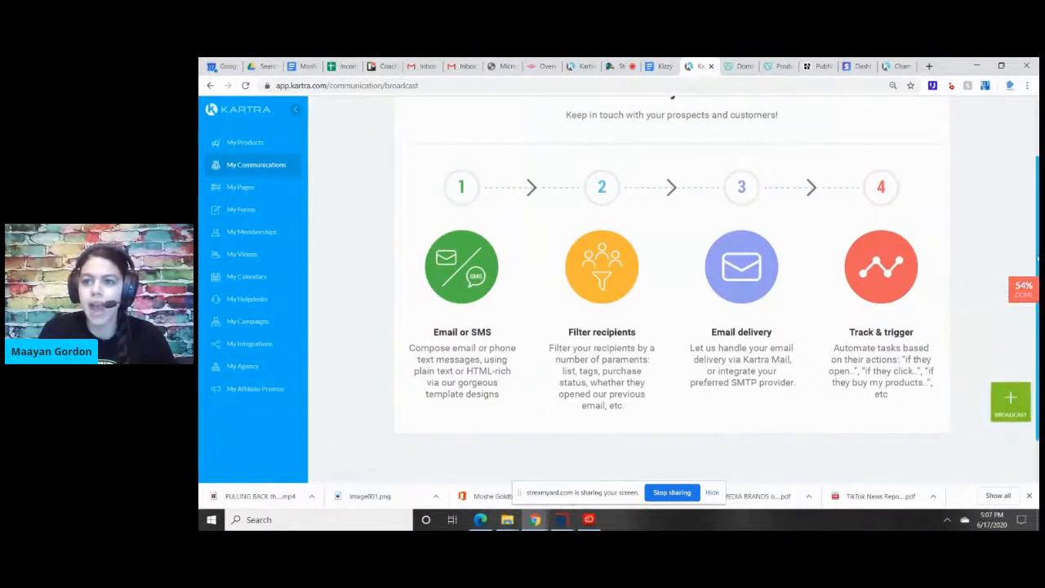
{"action": "scroll", "coordinate": [671, 285], "scroll_direction": "up", "scroll_amount": 2}
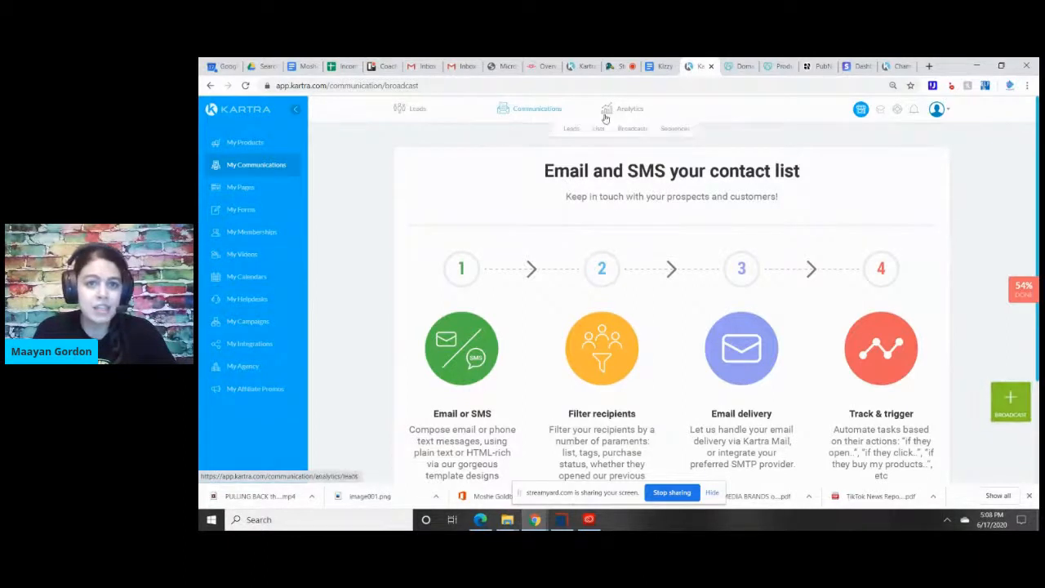
Open the automated sequences overview and examine the sample flow from its starting rules to the yes/no branches.
{"action": "left_click", "coordinate": [539, 134]}
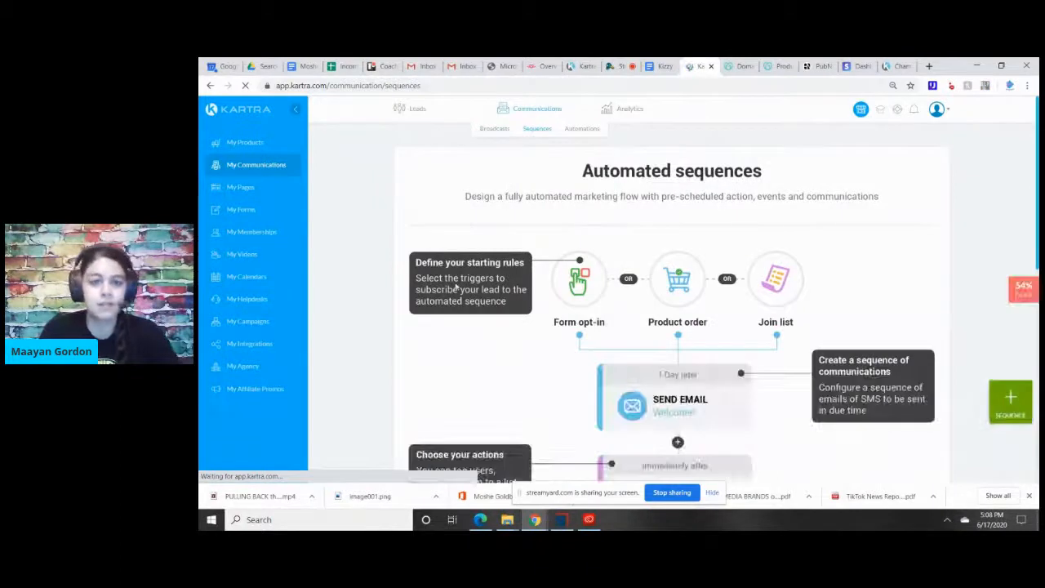
{"action": "scroll", "coordinate": [931, 269], "scroll_direction": "down", "scroll_amount": 3}
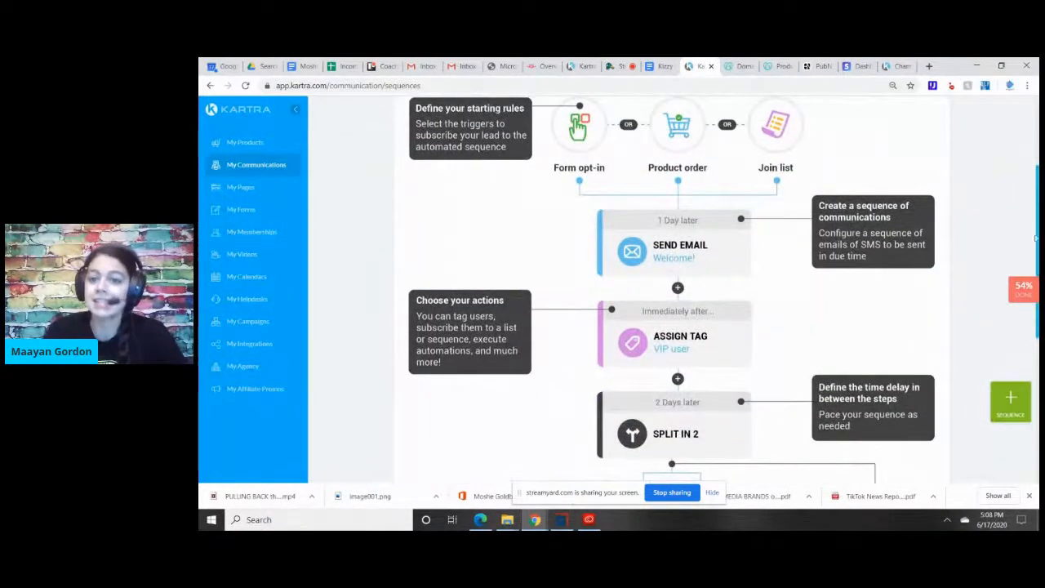
{"action": "scroll", "coordinate": [677, 294], "scroll_direction": "up", "scroll_amount": 2}
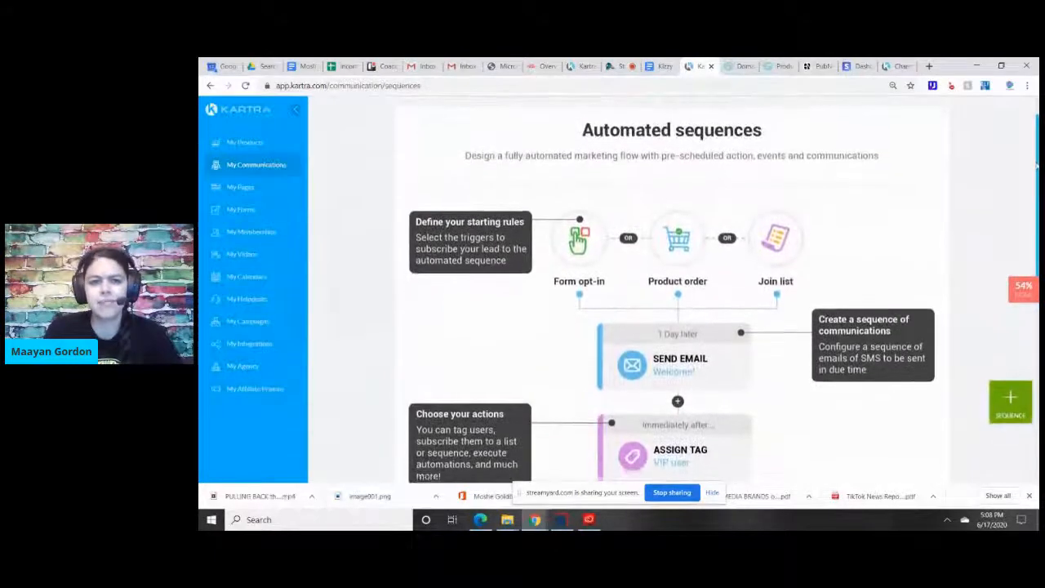
{"action": "scroll", "coordinate": [678, 294], "scroll_direction": "down", "scroll_amount": 5}
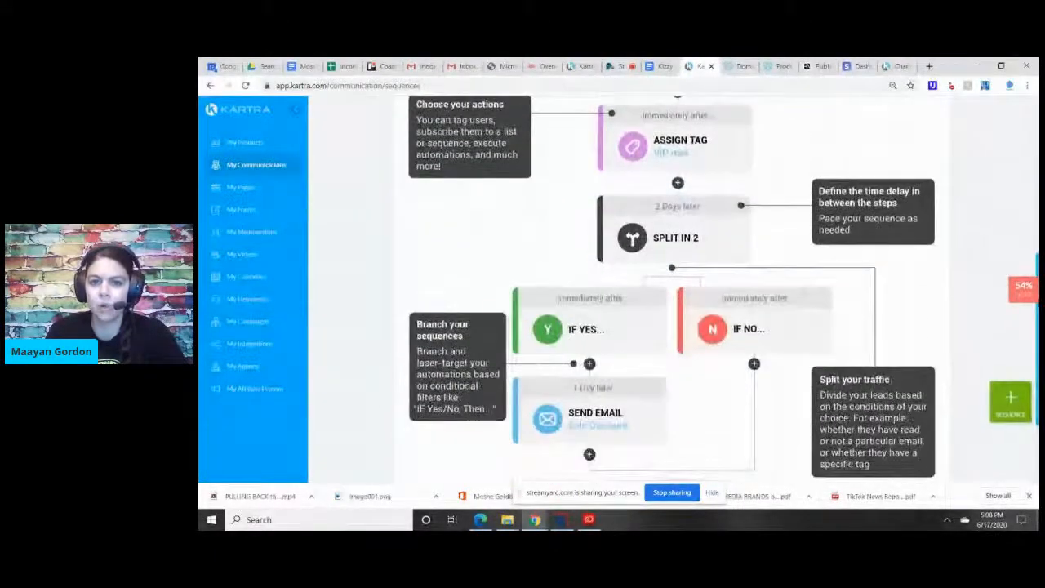
{"action": "scroll", "coordinate": [678, 294], "scroll_direction": "up", "scroll_amount": 5}
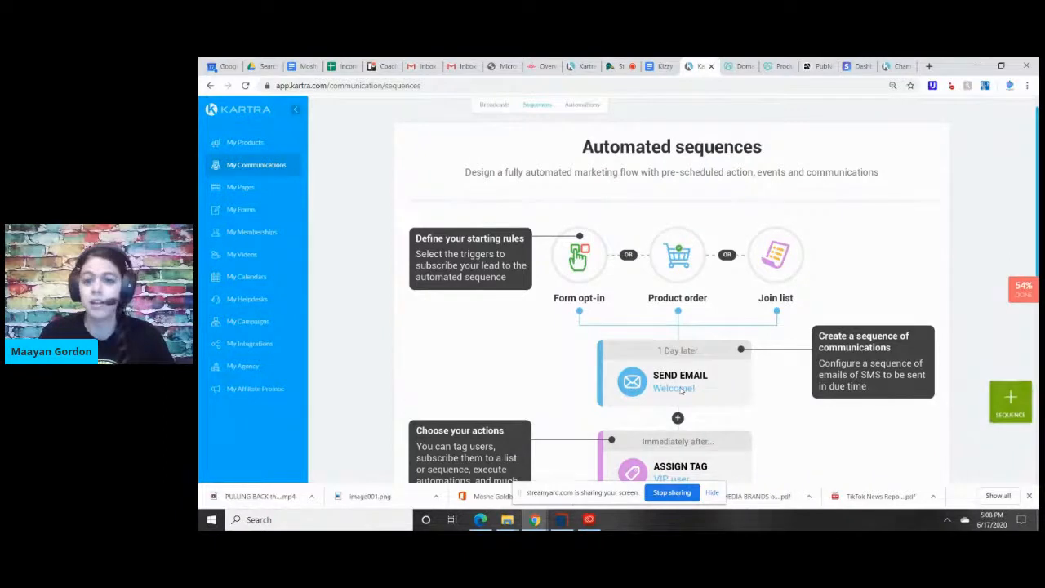
{"action": "scroll", "coordinate": [777, 391], "scroll_direction": "down", "scroll_amount": 3}
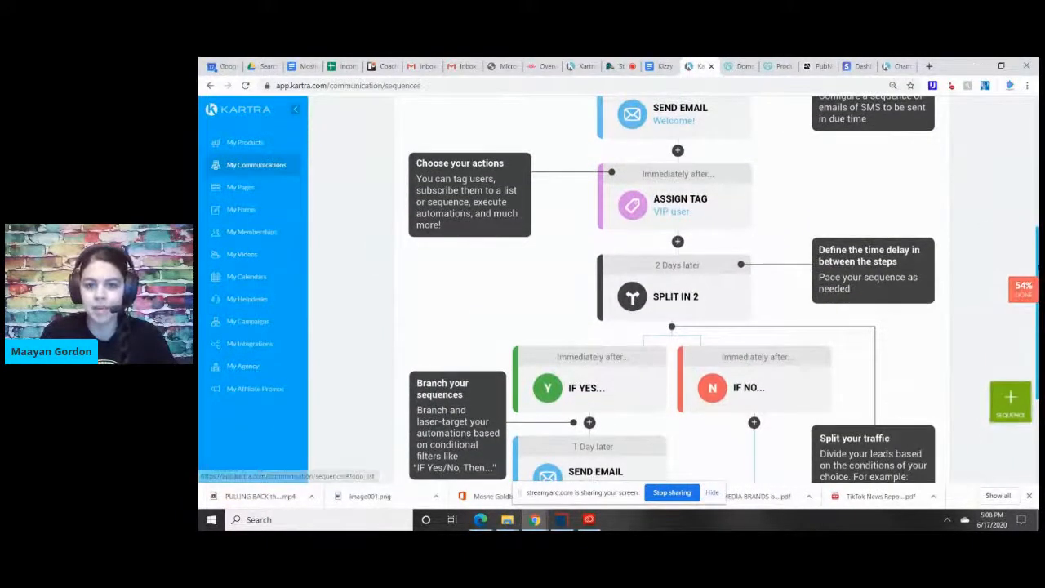
{"action": "scroll", "coordinate": [672, 307], "scroll_direction": "down", "scroll_amount": 1}
{"action": "scroll", "coordinate": [672, 308], "scroll_direction": "up", "scroll_amount": 4}
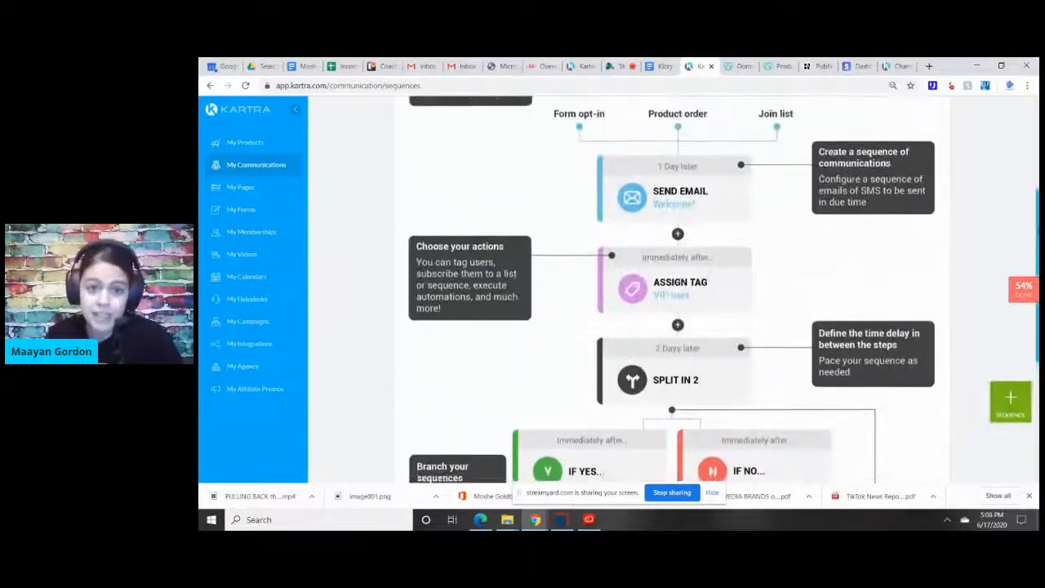
{"action": "scroll", "coordinate": [672, 308], "scroll_direction": "up", "scroll_amount": 1}
{"action": "scroll", "coordinate": [571, 245], "scroll_direction": "up", "scroll_amount": 1}
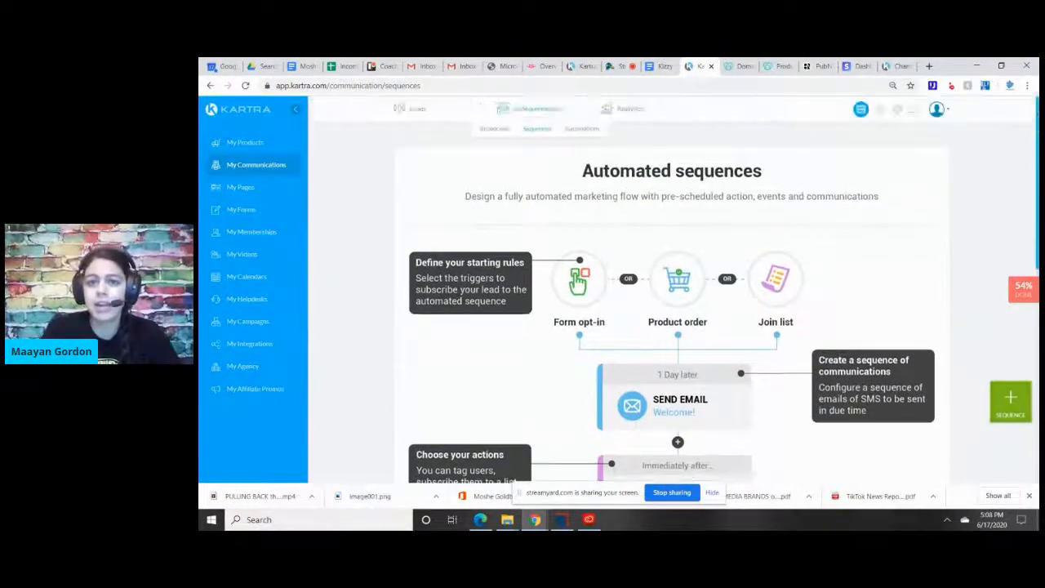
View the communications automations overview with its IF triggers and THEN consequences.
{"action": "left_click", "coordinate": [575, 131]}
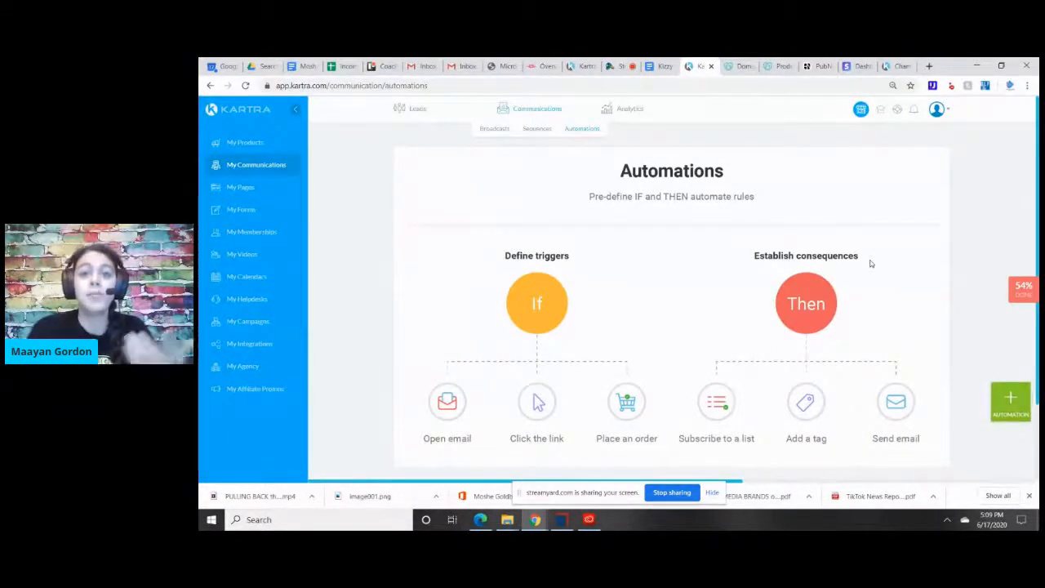
{"action": "scroll", "coordinate": [671, 286], "scroll_direction": "down", "scroll_amount": 1}
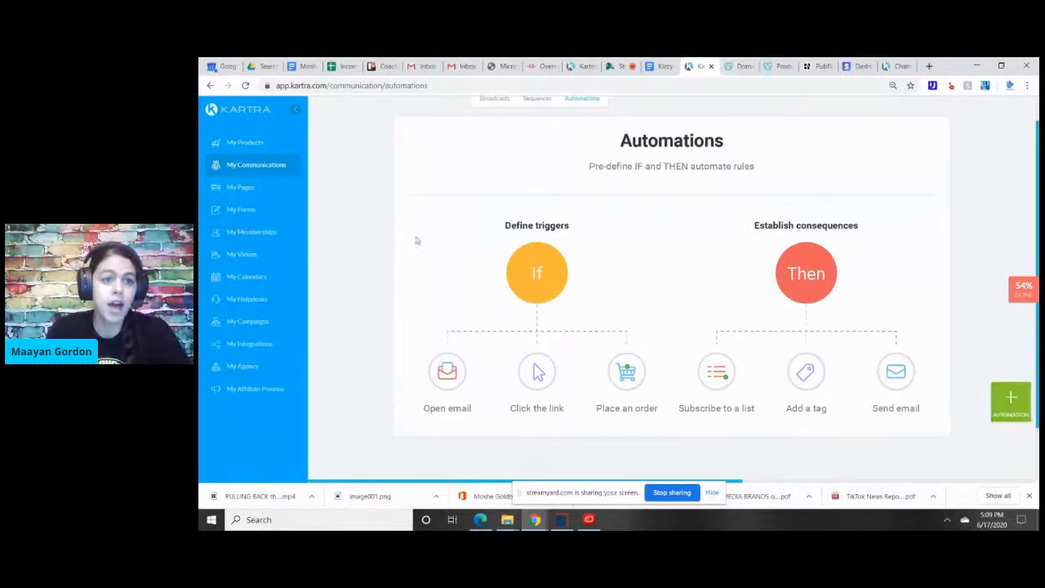
Open the list of pages, preview the Champion Roundtable Coming Soon Page and close the preview.
{"action": "left_click", "coordinate": [240, 196]}
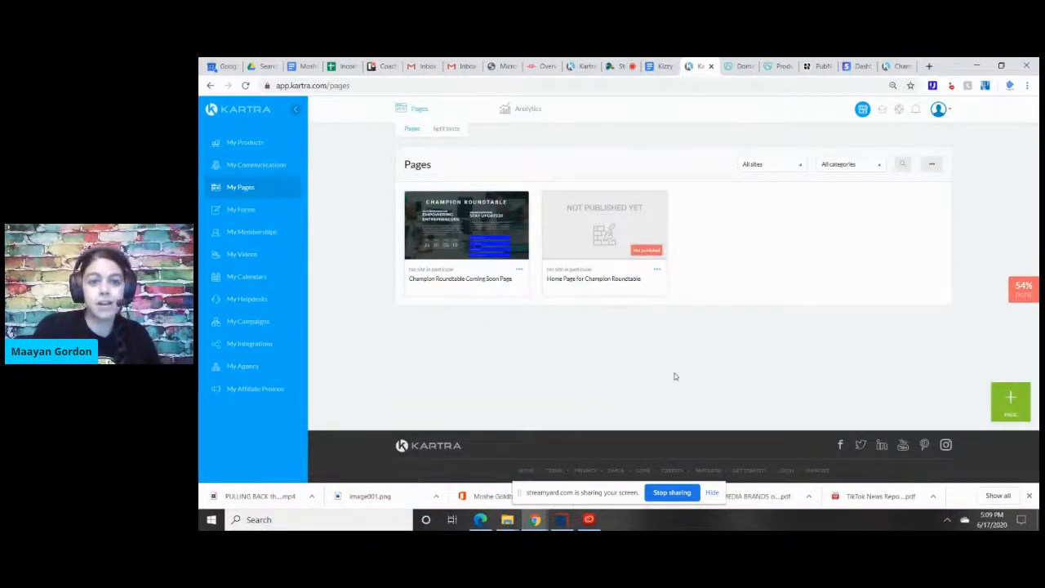
{"action": "left_click", "coordinate": [477, 219]}
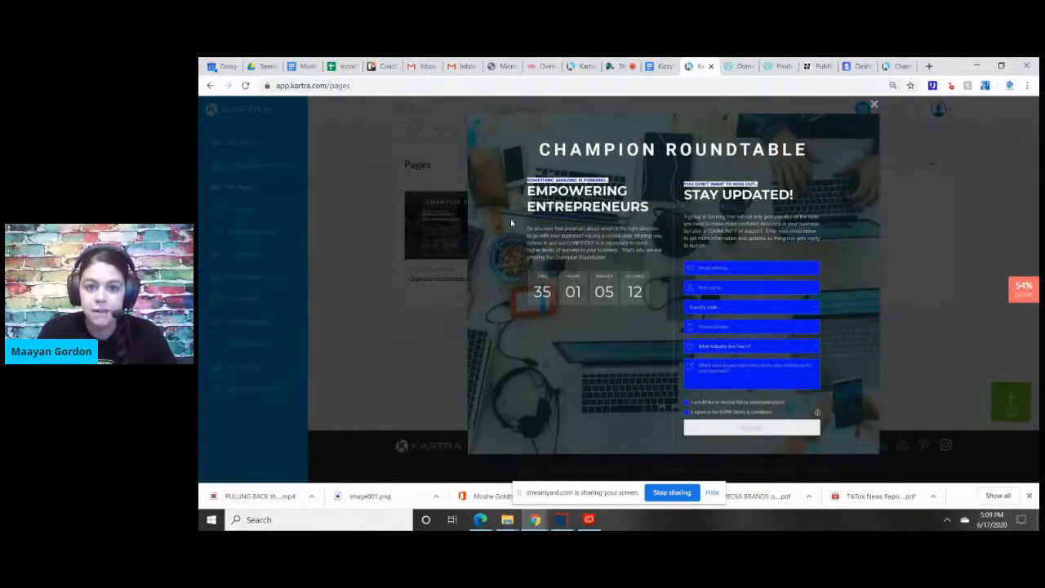
{"action": "left_click", "coordinate": [873, 107]}
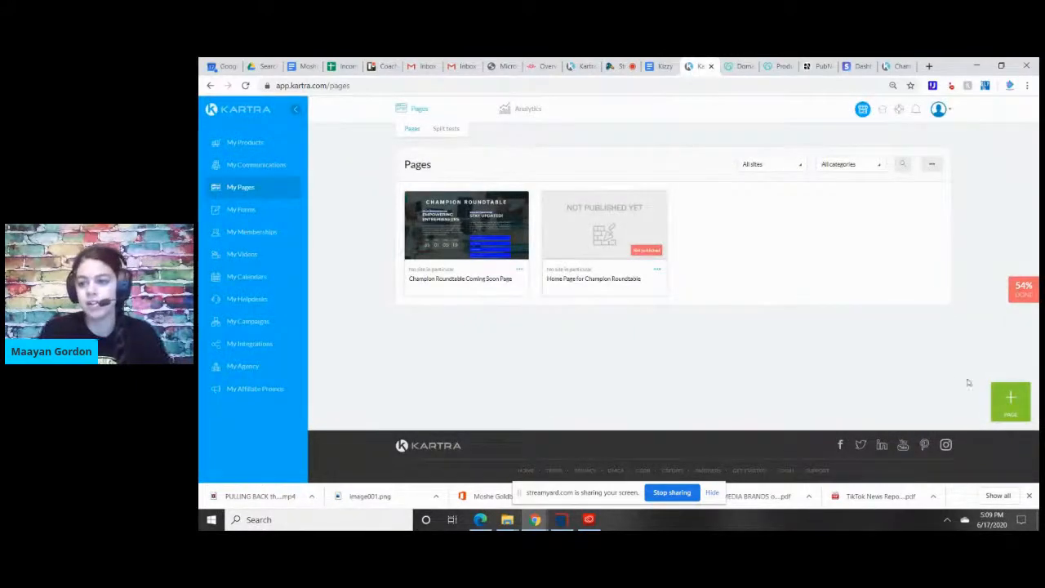
Start adding a new page and browse the Squeeze Pages templates.
{"action": "left_click", "coordinate": [1013, 398]}
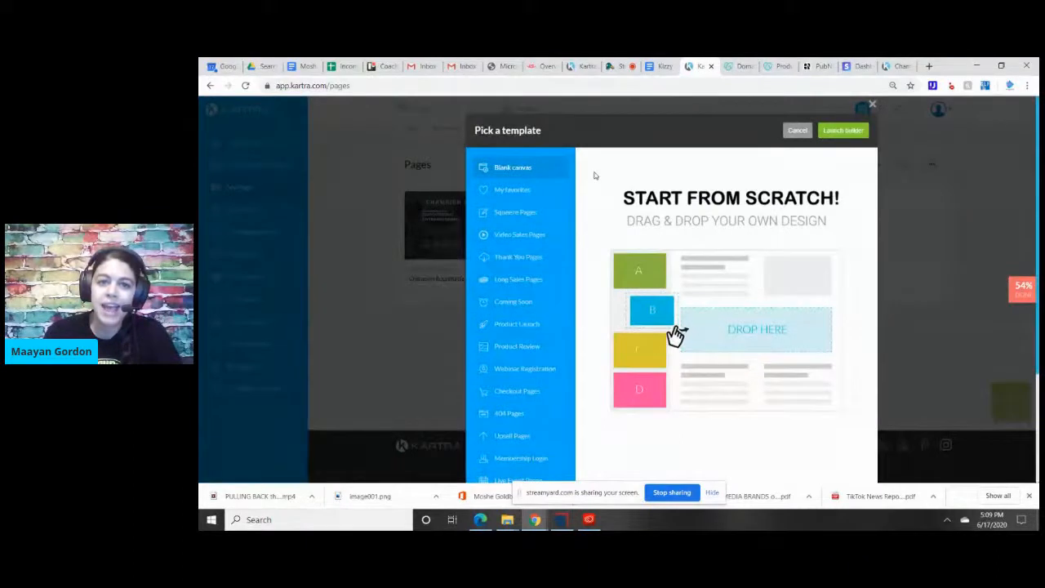
{"action": "scroll", "coordinate": [1035, 239], "scroll_direction": "down", "scroll_amount": 1}
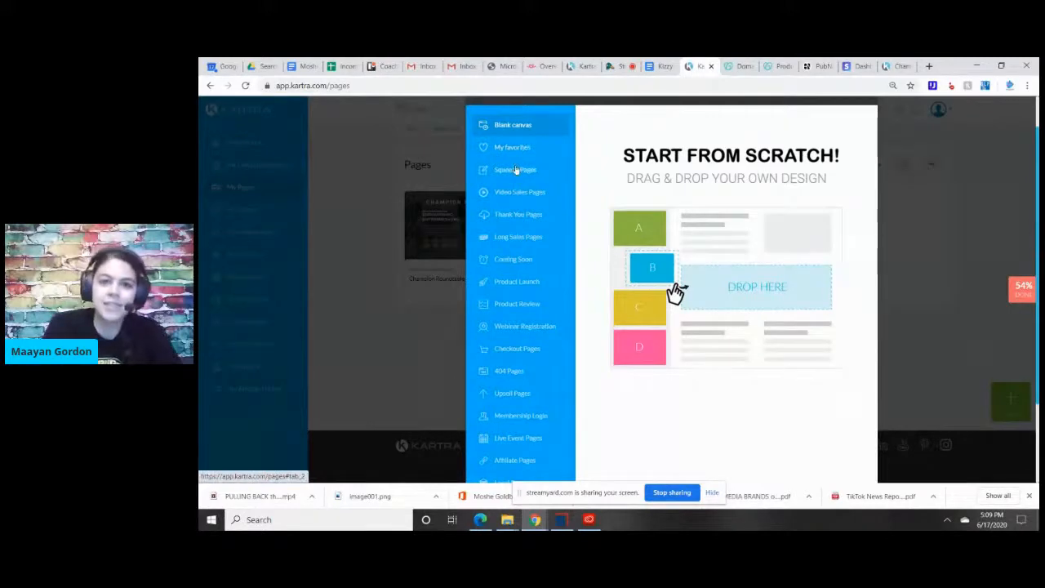
{"action": "left_click", "coordinate": [536, 174]}
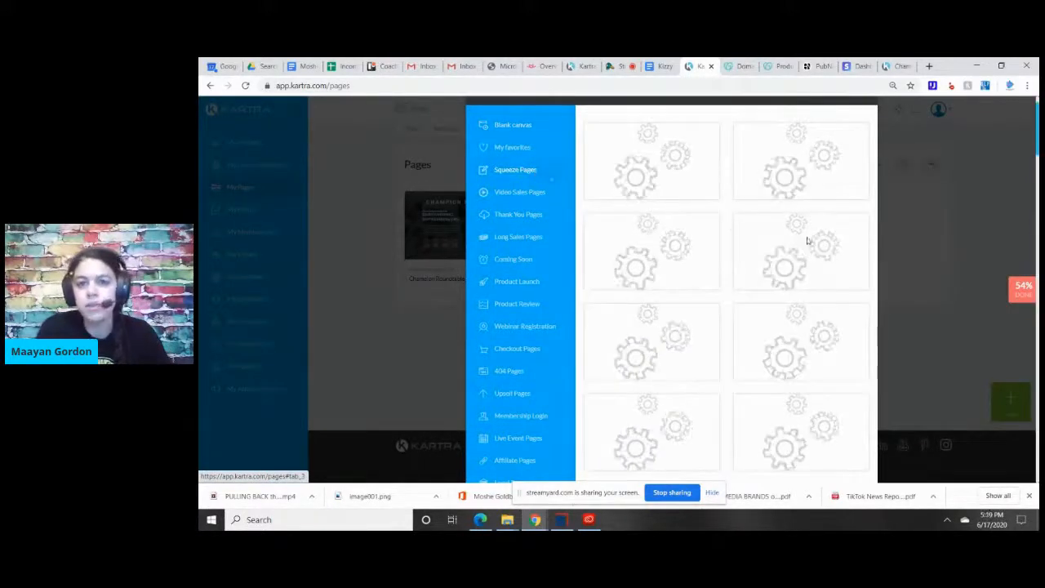
{"action": "mouse_move", "coordinate": [807, 239]}
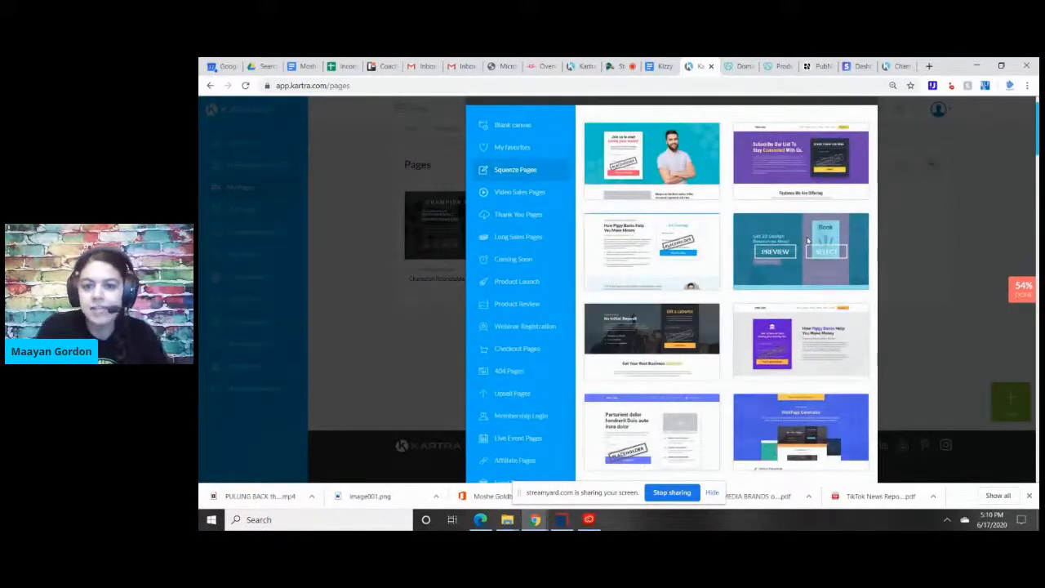
{"action": "mouse_move", "coordinate": [1037, 115]}
{"action": "left_mouse_down"}
{"action": "mouse_move", "coordinate": [1035, 211]}
{"action": "mouse_move", "coordinate": [1035, 114]}
{"action": "left_mouse_up"}
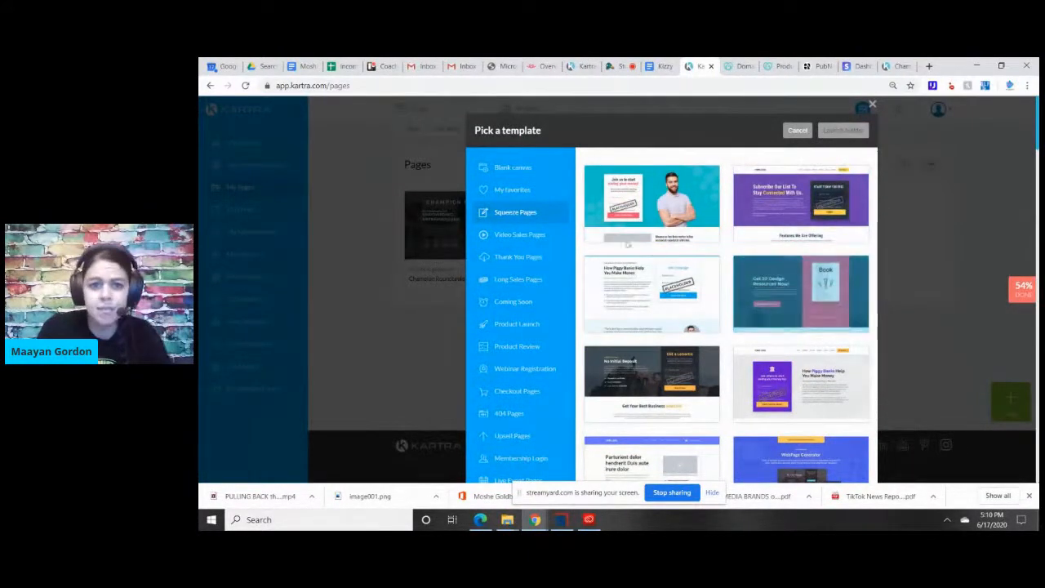
Browse the Video Sales Pages templates and the Thank You Pages templates.
{"action": "left_click", "coordinate": [525, 232]}
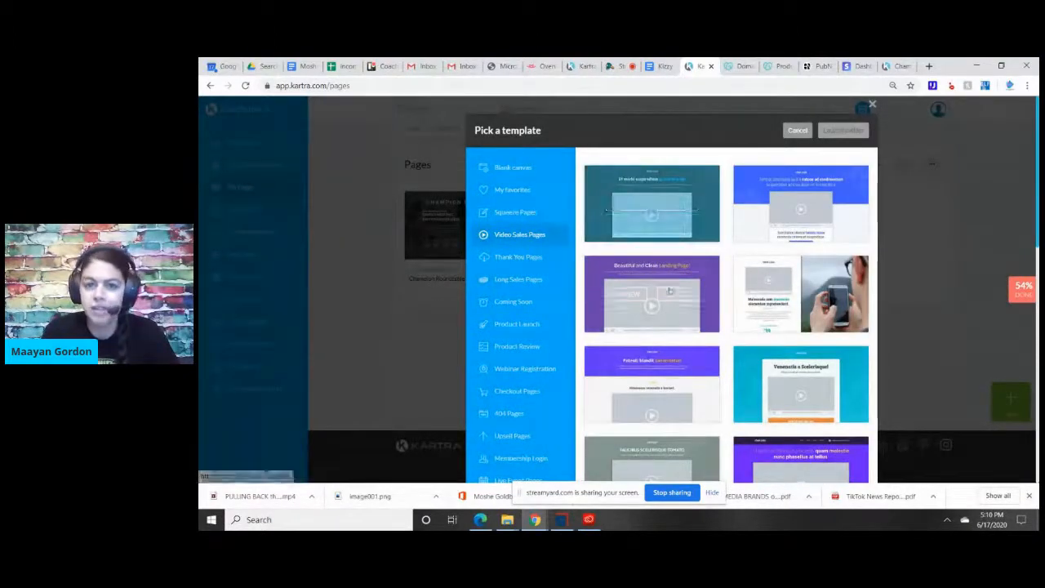
{"action": "mouse_move", "coordinate": [595, 321]}
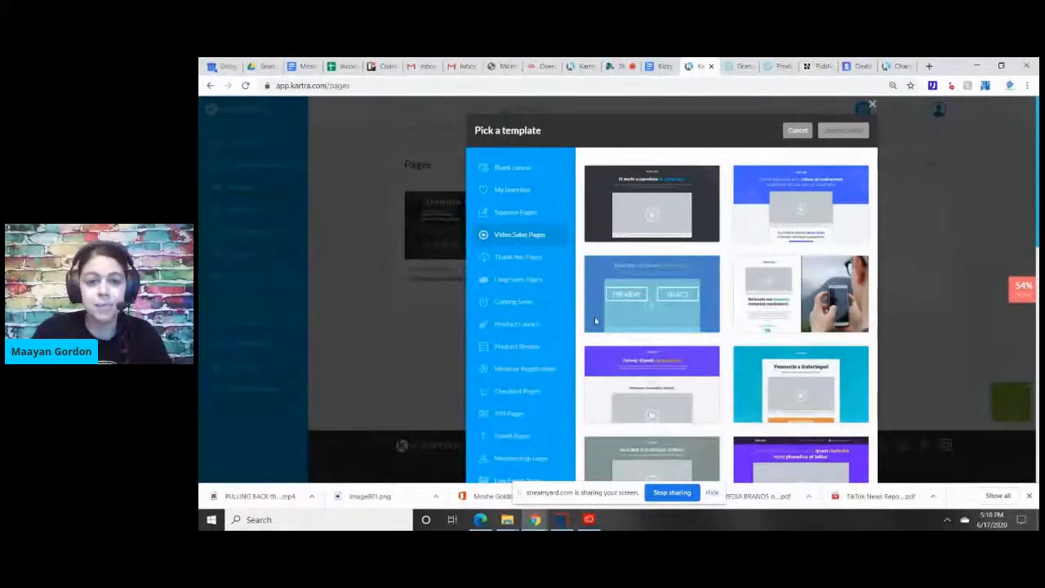
{"action": "left_click", "coordinate": [505, 258]}
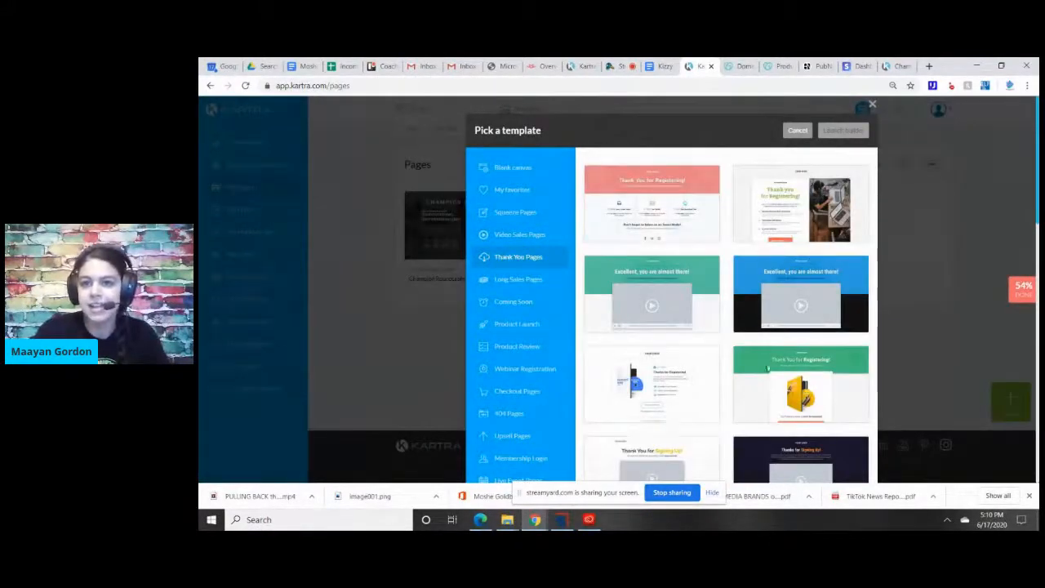
{"action": "scroll", "coordinate": [753, 253], "scroll_direction": "down", "scroll_amount": 5}
{"action": "scroll", "coordinate": [524, 281], "scroll_direction": "up", "scroll_amount": 5}
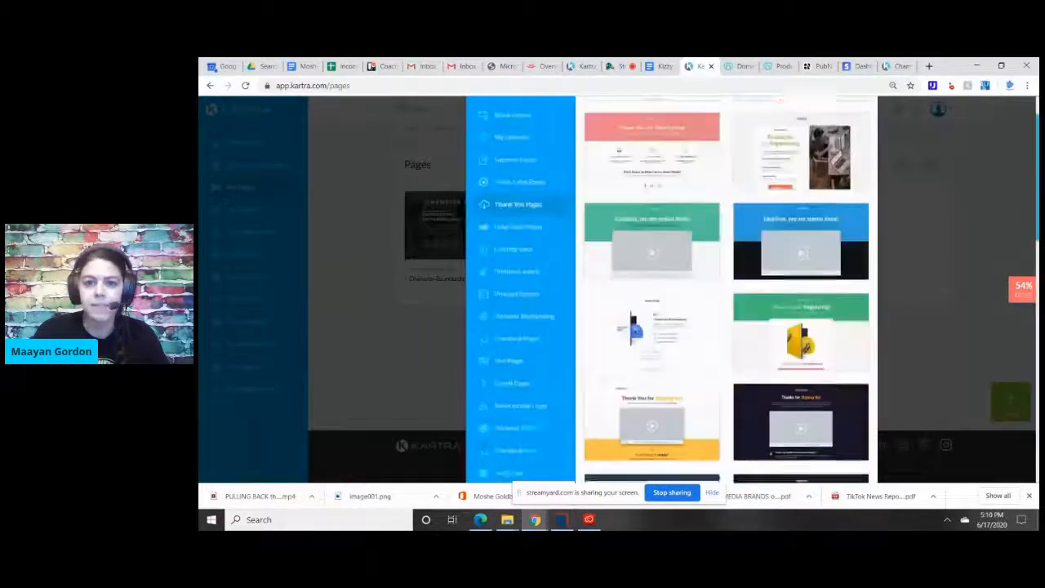
Browse the Long Sales Pages templates and show the Coming Soon templates.
{"action": "left_click", "coordinate": [524, 281]}
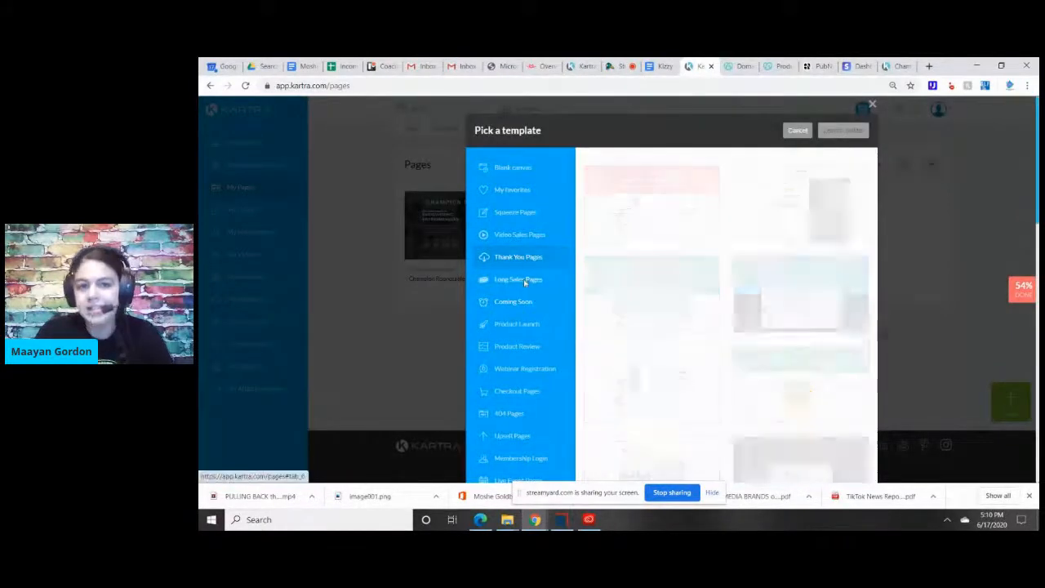
{"action": "scroll", "coordinate": [531, 261], "scroll_direction": "down", "scroll_amount": 3}
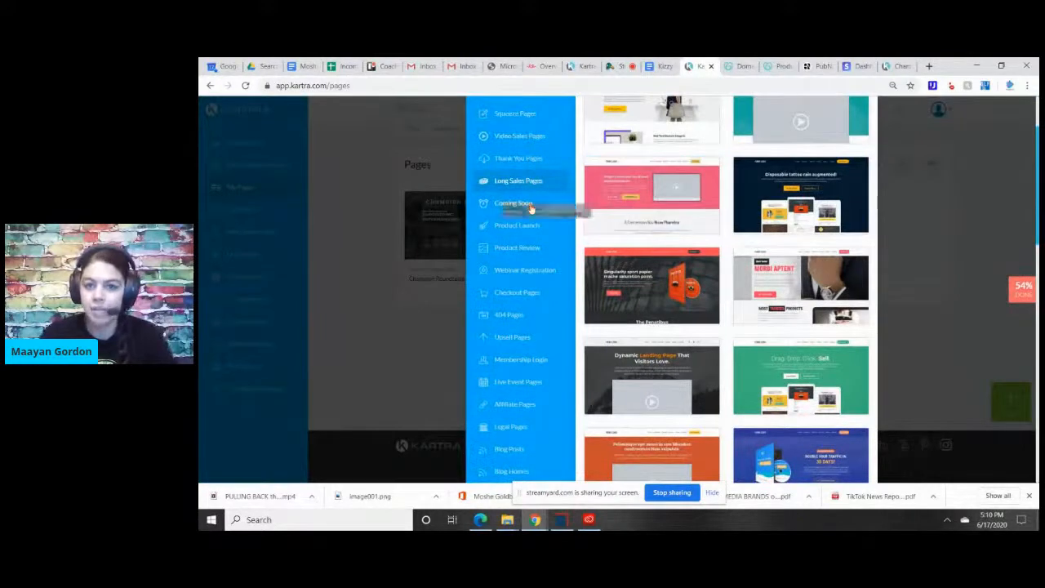
{"action": "left_click", "coordinate": [531, 205]}
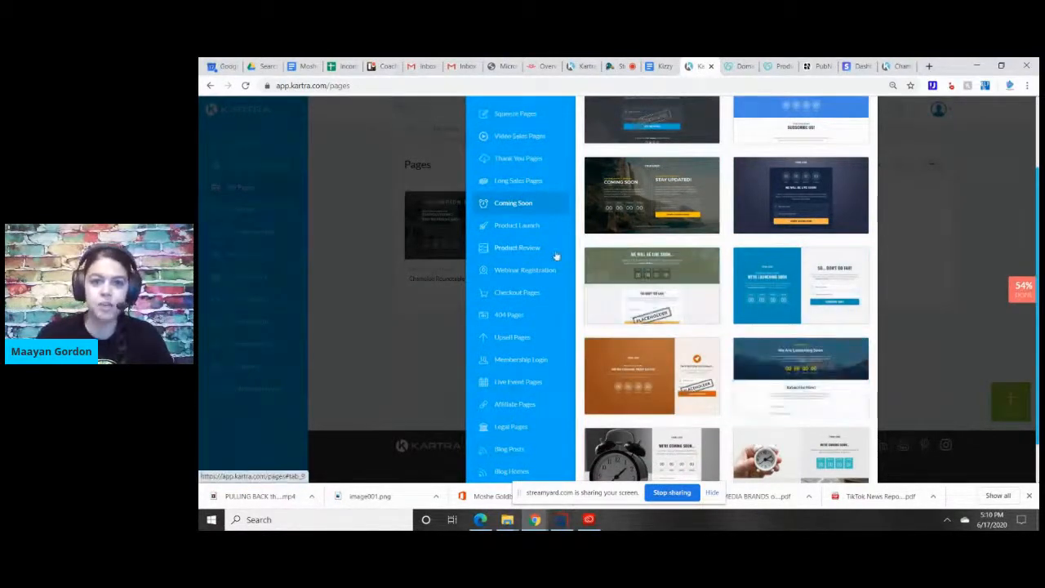
Browse the Product Launch, Product Review, Webinar Registration and Checkout Pages templates.
{"action": "left_click", "coordinate": [517, 225]}
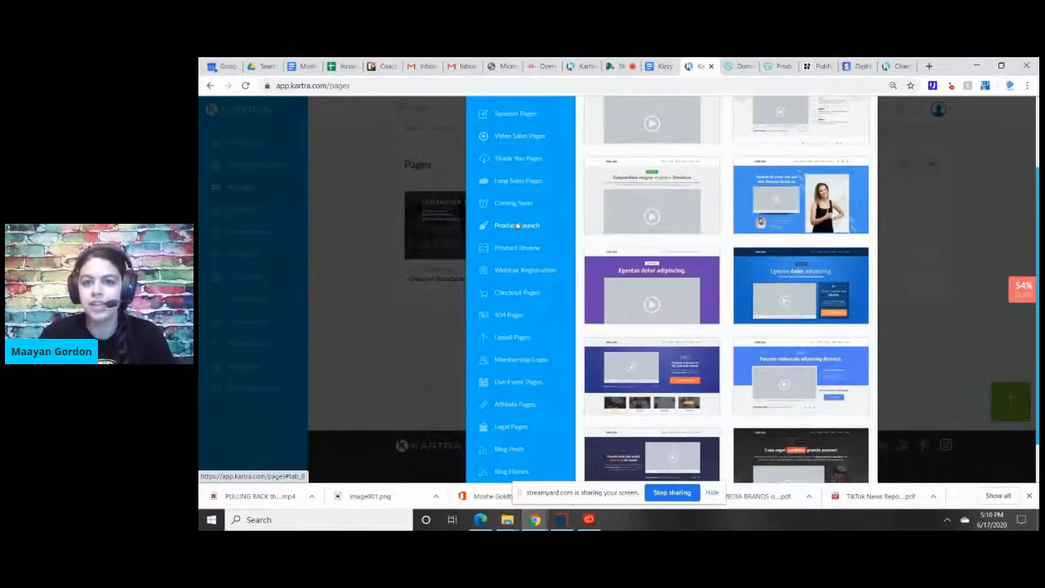
{"action": "left_click", "coordinate": [517, 249]}
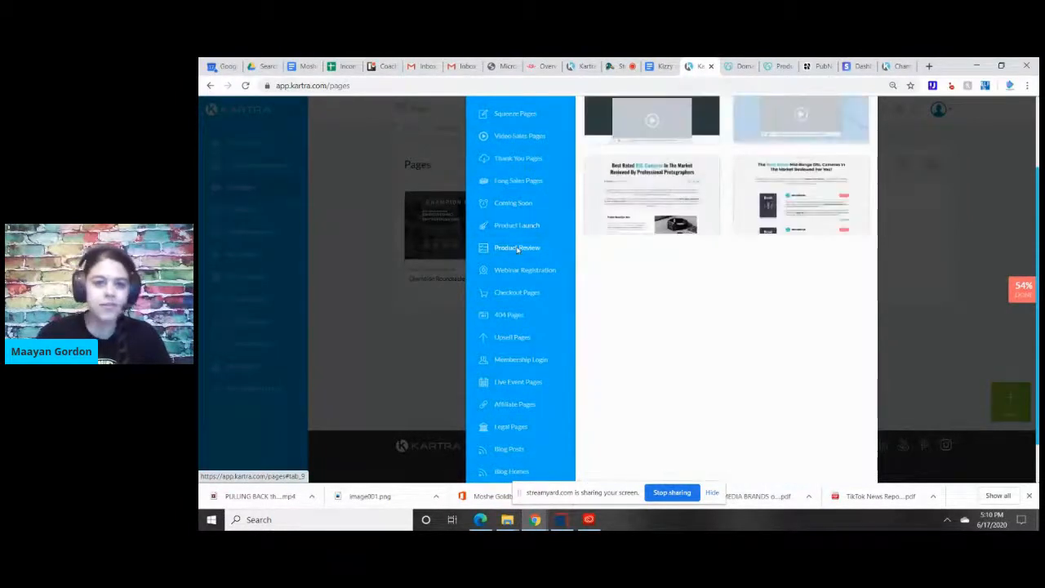
{"action": "scroll", "coordinate": [839, 334], "scroll_direction": "up", "scroll_amount": 2}
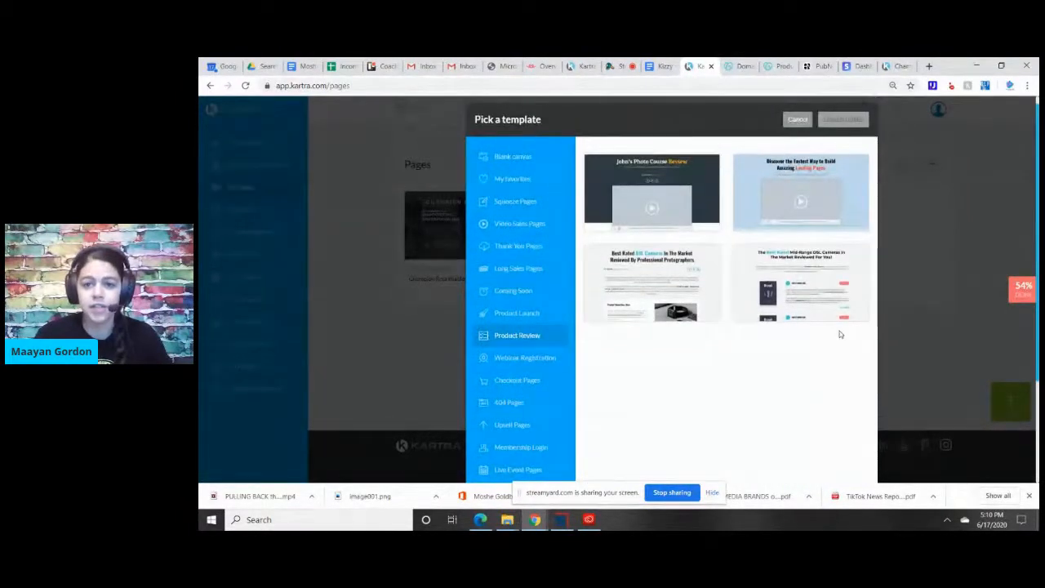
{"action": "left_click", "coordinate": [535, 365]}
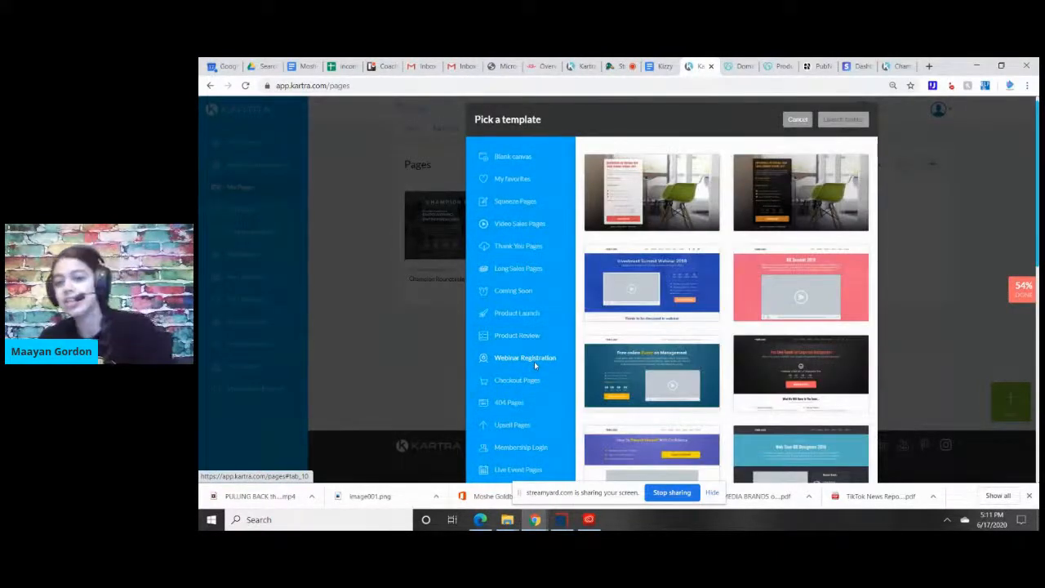
{"action": "left_click", "coordinate": [529, 380]}
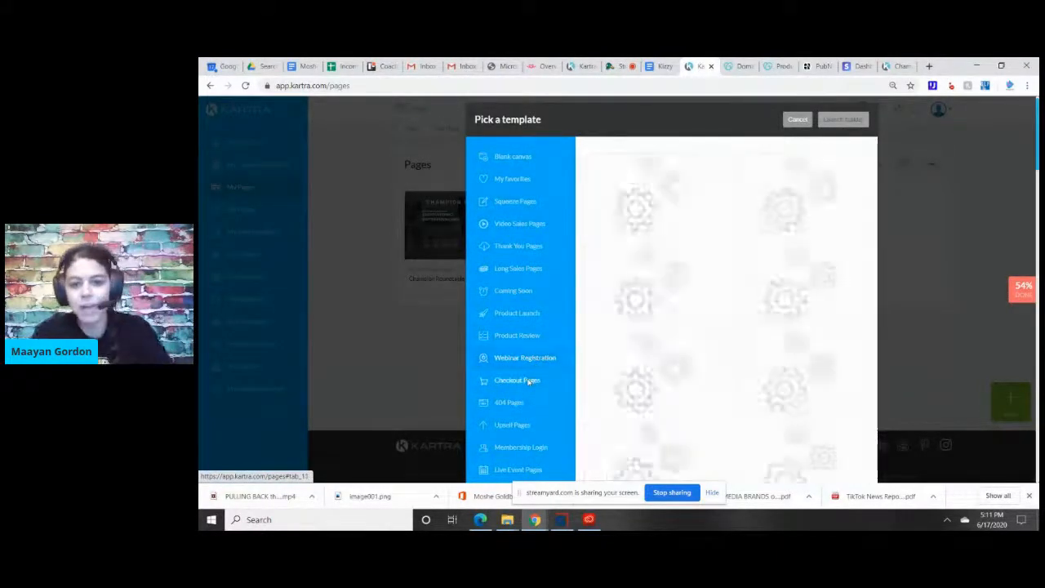
Browse the 404 Pages templates and the Upsell Pages templates.
{"action": "left_click", "coordinate": [521, 403]}
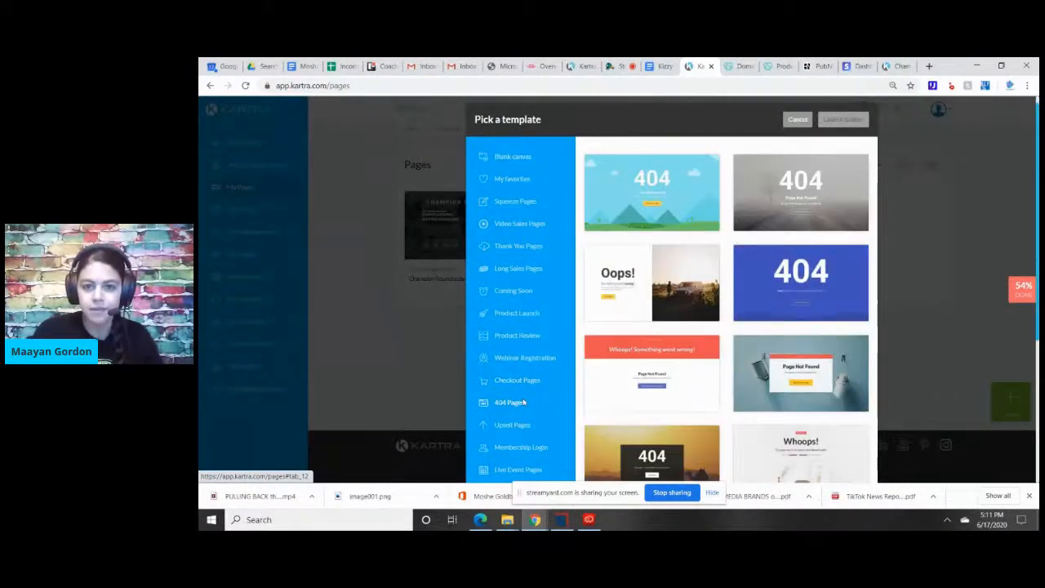
{"action": "scroll", "coordinate": [771, 289], "scroll_direction": "down", "scroll_amount": 2}
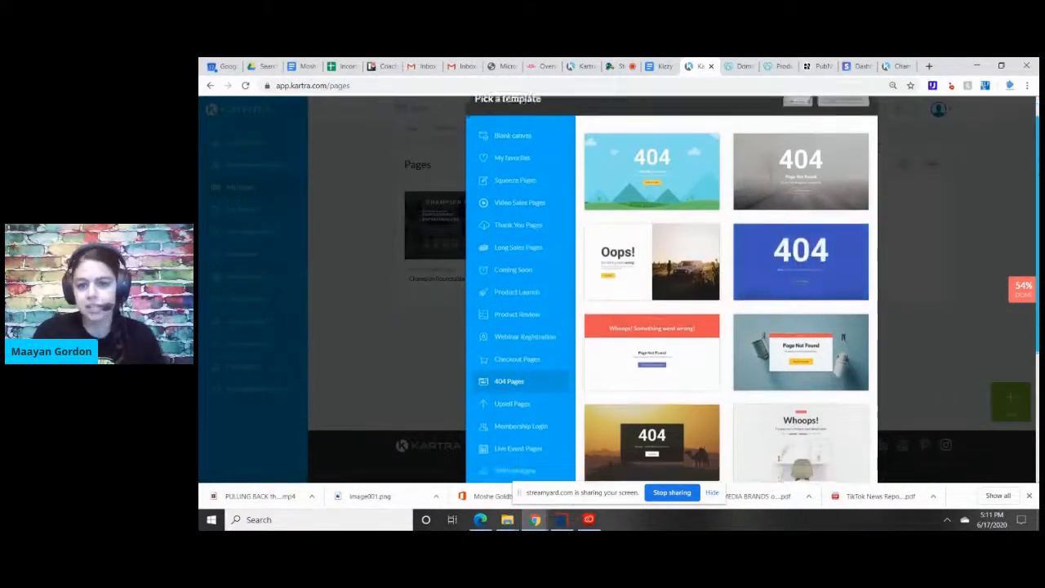
{"action": "scroll", "coordinate": [727, 291], "scroll_direction": "down", "scroll_amount": 1}
{"action": "mouse_move", "coordinate": [664, 326]}
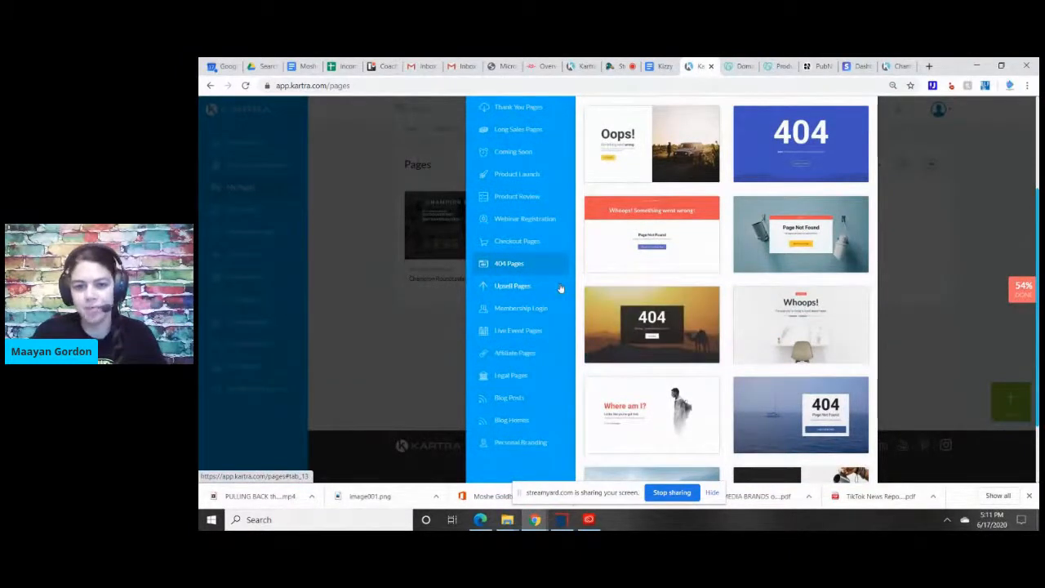
{"action": "left_click", "coordinate": [512, 287]}
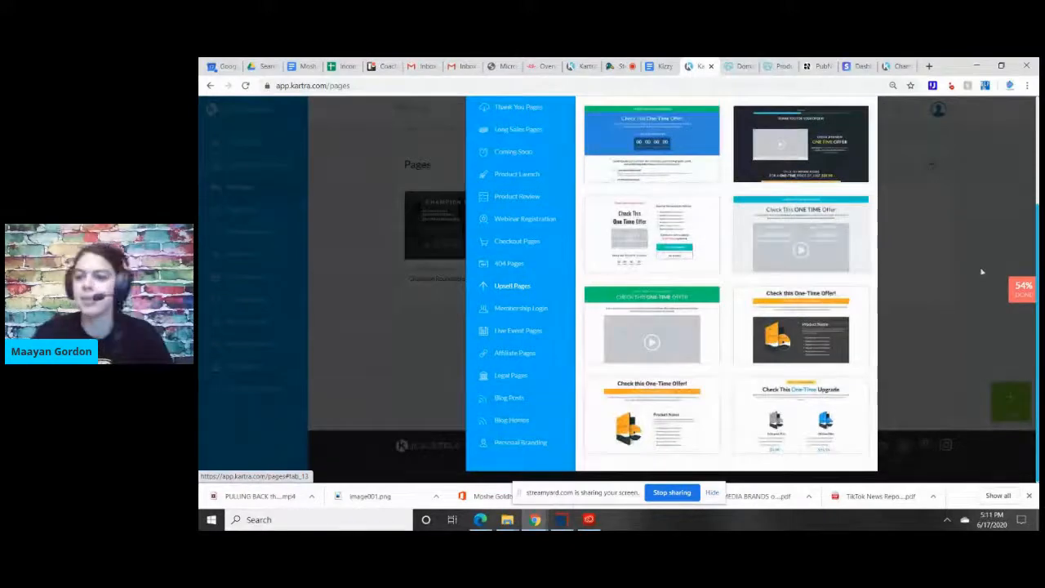
{"action": "scroll", "coordinate": [1034, 221], "scroll_direction": "up", "scroll_amount": 2}
{"action": "mouse_move", "coordinate": [1034, 221]}
{"action": "left_mouse_down"}
{"action": "mouse_move", "coordinate": [1030, 191]}
{"action": "mouse_move", "coordinate": [1030, 238]}
{"action": "left_mouse_up"}
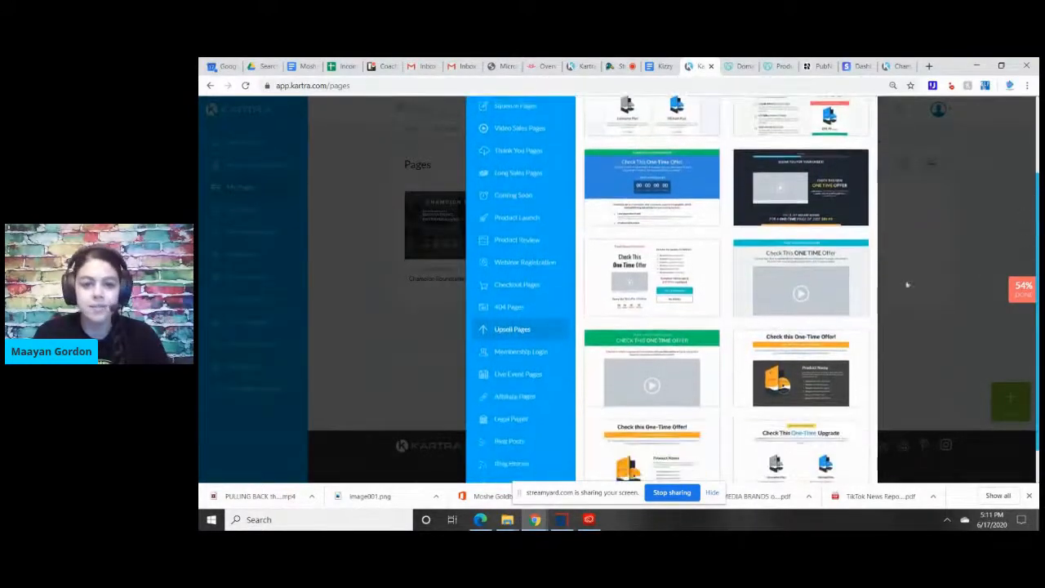
Browse the Membership Login templates.
{"action": "left_click", "coordinate": [545, 352]}
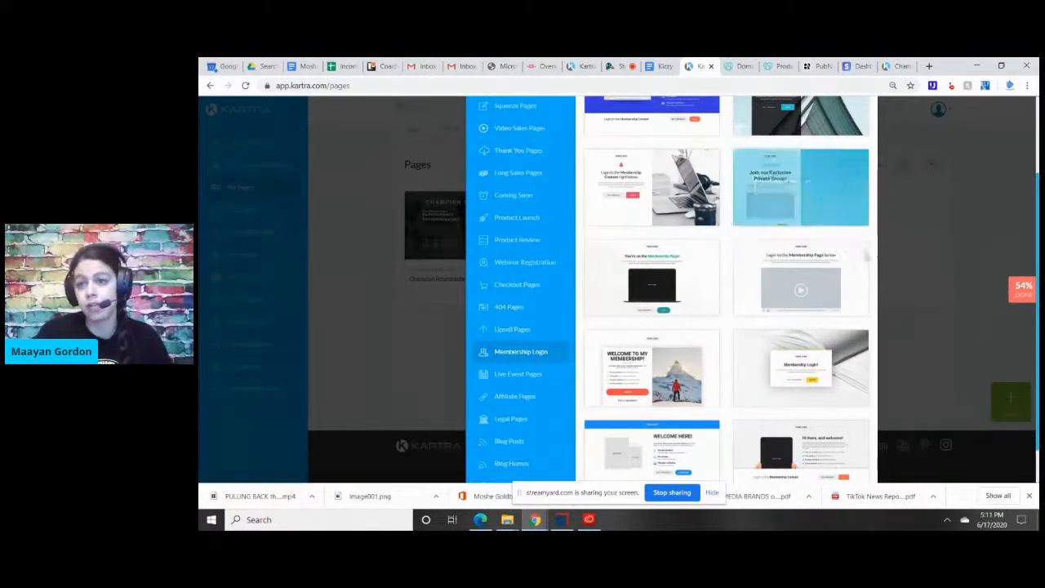
{"action": "scroll", "coordinate": [627, 353], "scroll_direction": "up", "scroll_amount": 3}
{"action": "scroll", "coordinate": [627, 353], "scroll_direction": "down", "scroll_amount": 4}
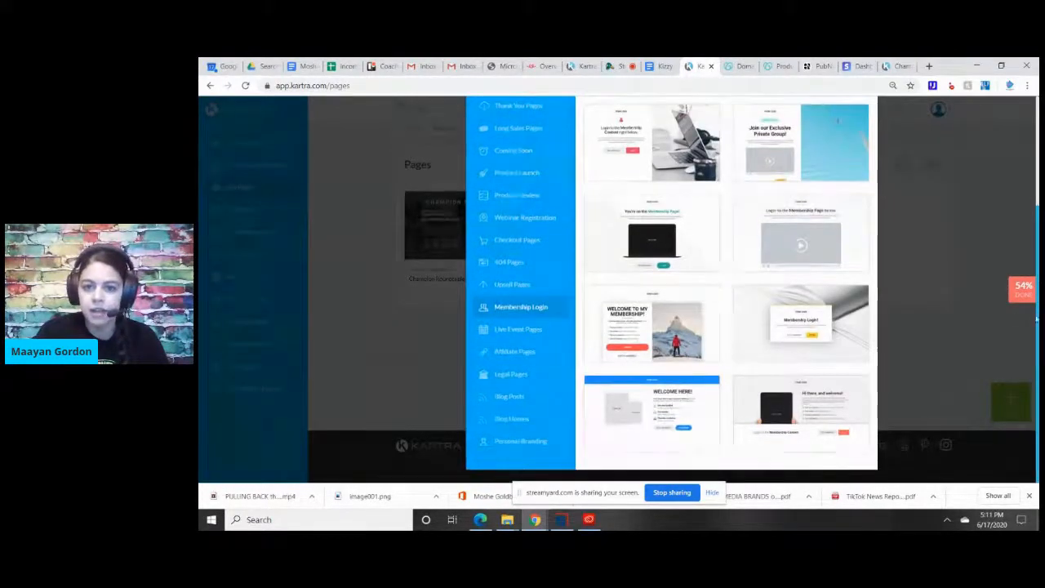
Preview the "Welcome to My Membership!" template with the mountain photo and close the preview.
{"action": "mouse_move", "coordinate": [628, 335]}
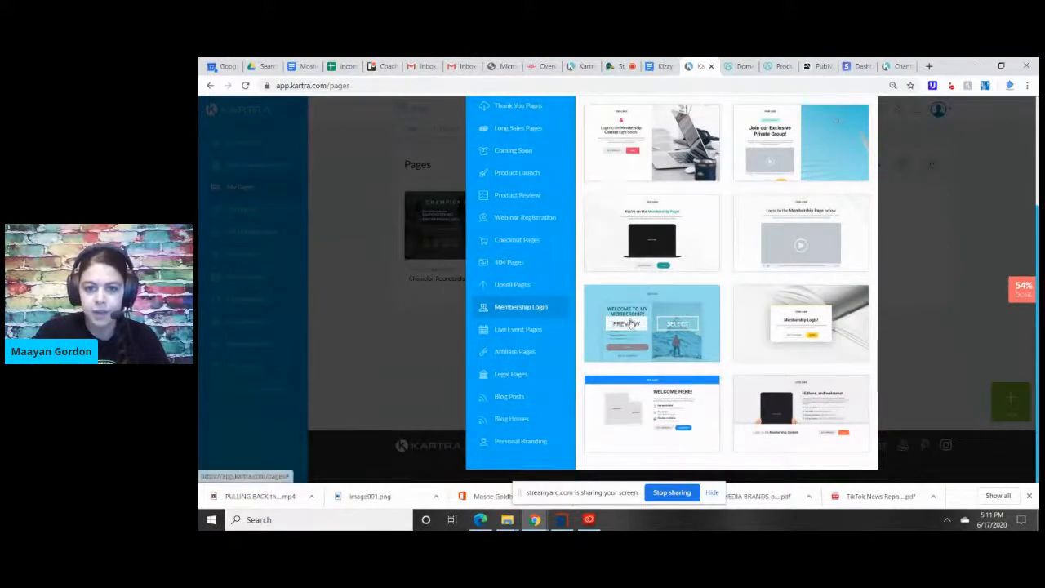
{"action": "left_click", "coordinate": [631, 324]}
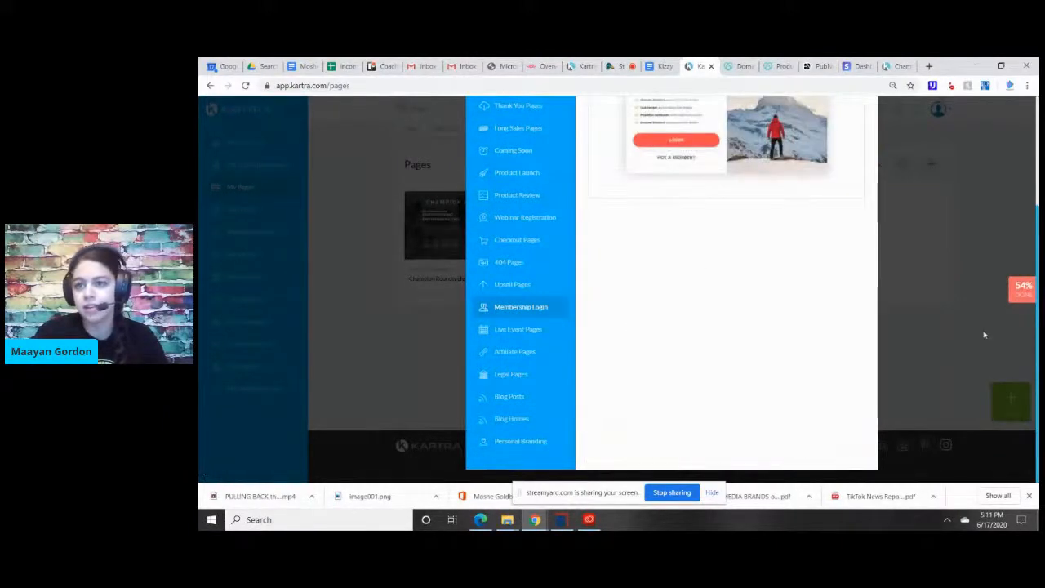
{"action": "scroll", "coordinate": [672, 286], "scroll_direction": "up", "scroll_amount": 2}
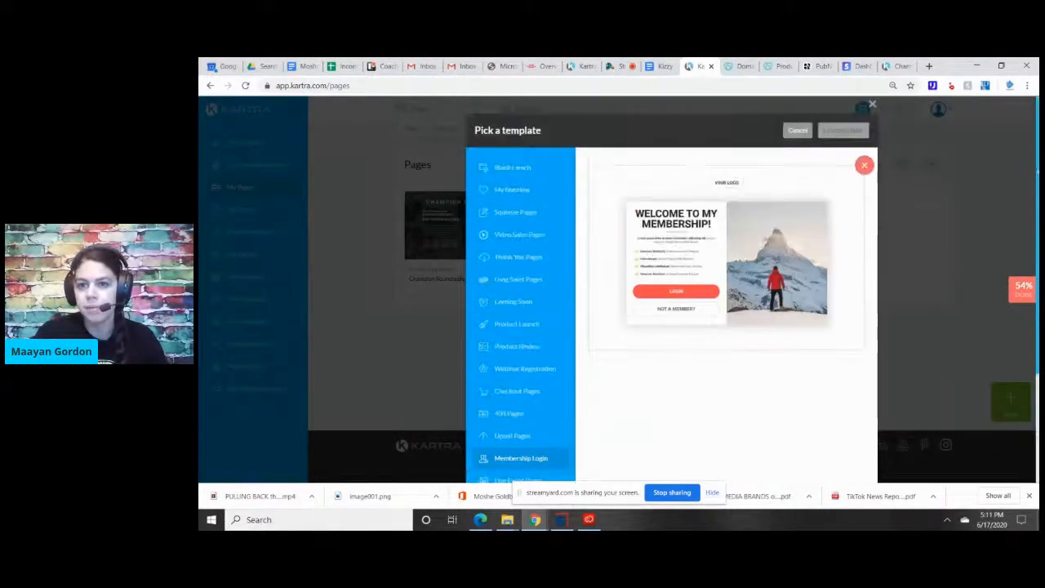
{"action": "left_click", "coordinate": [864, 165]}
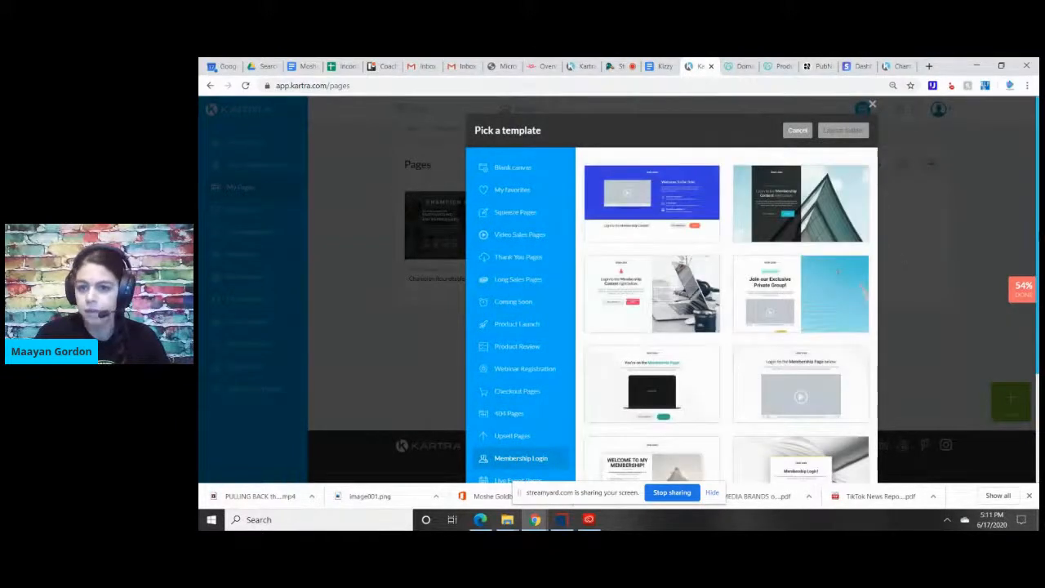
Browse the Live Event Pages, Affiliate Pages and Legal Pages templates.
{"action": "scroll", "coordinate": [539, 333], "scroll_direction": "down", "scroll_amount": 2}
{"action": "left_click", "coordinate": [527, 360]}
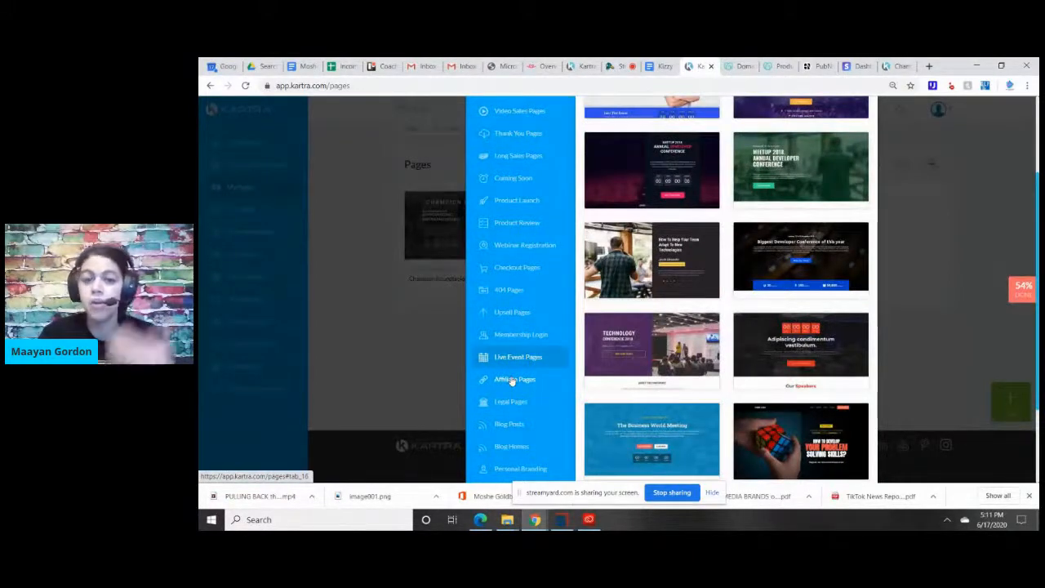
{"action": "left_click", "coordinate": [512, 380]}
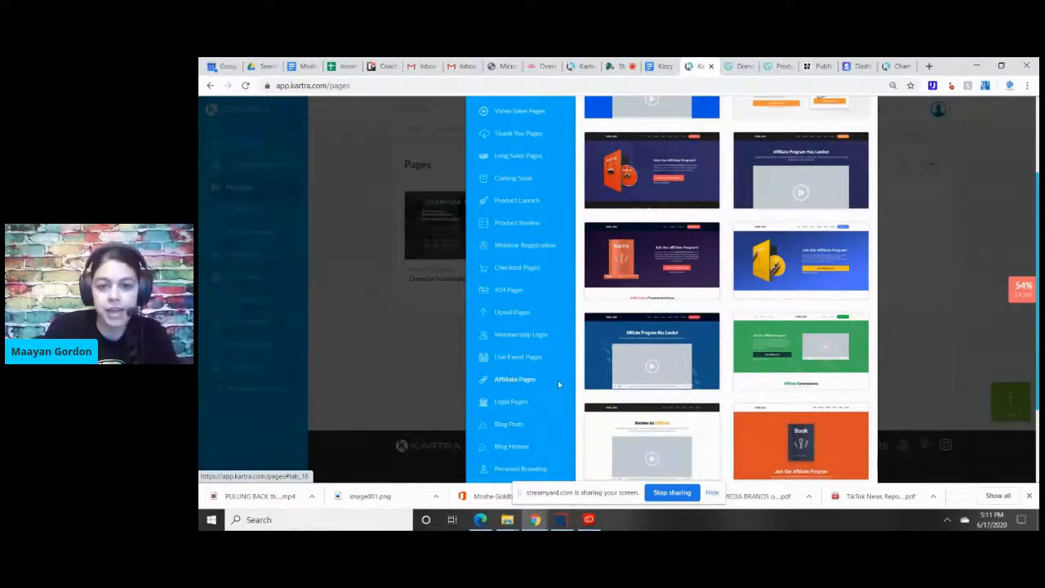
{"action": "left_click", "coordinate": [512, 402]}
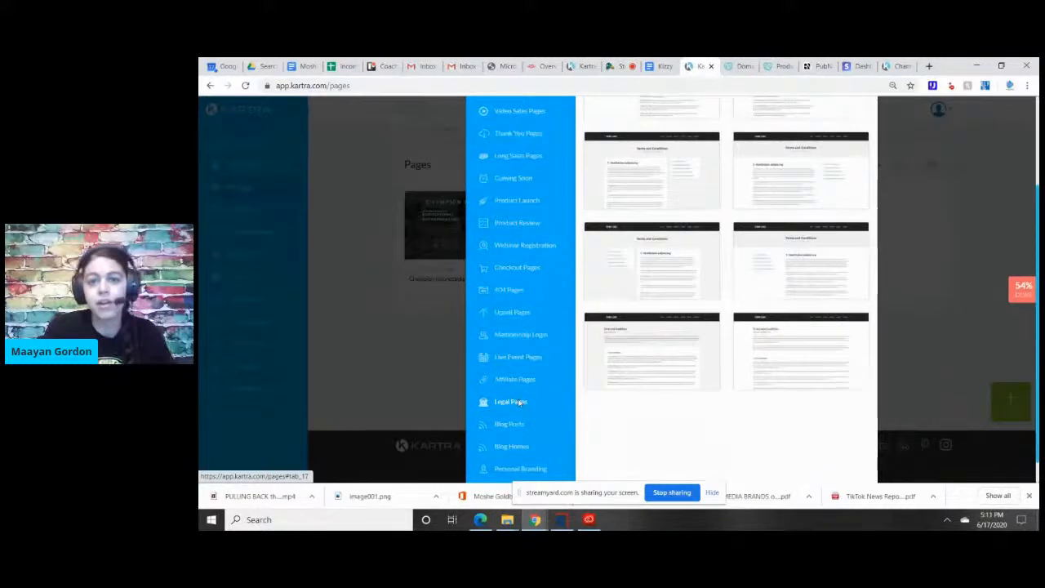
Browse the Blog Posts, Blog Homes and Personal Branding templates.
{"action": "left_click", "coordinate": [515, 423]}
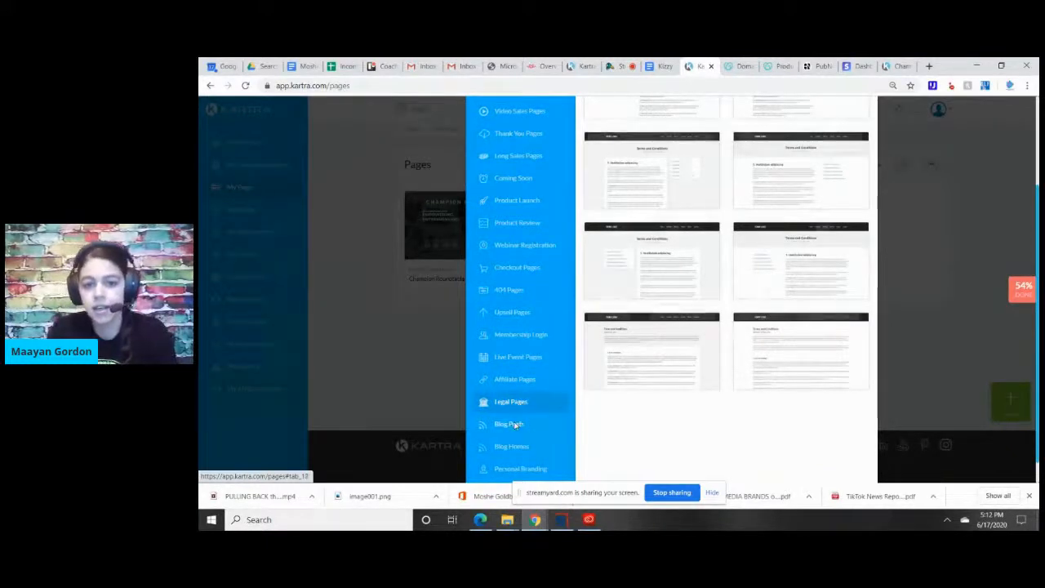
{"action": "left_click", "coordinate": [512, 446]}
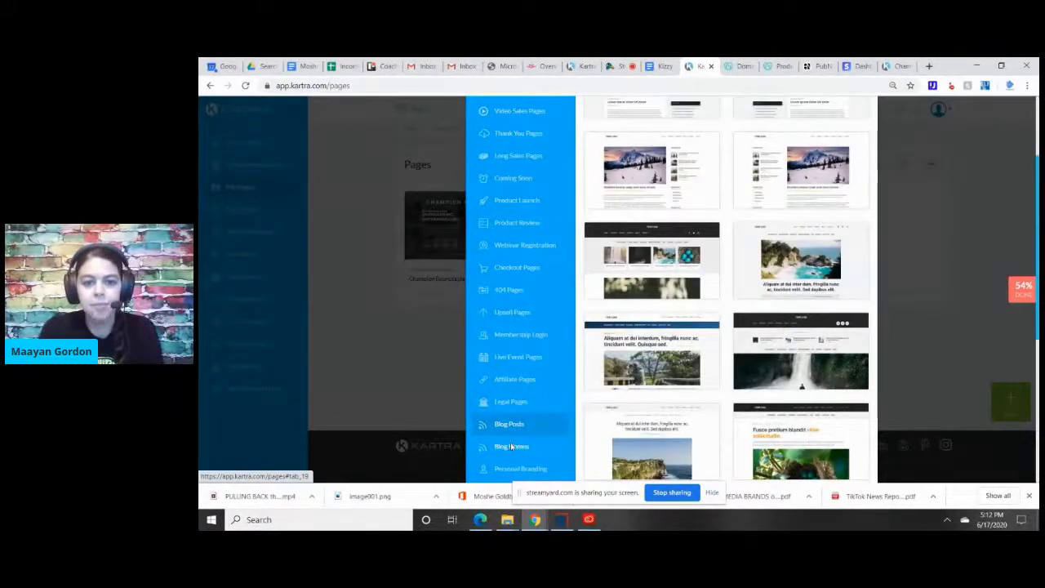
{"action": "left_click", "coordinate": [535, 471]}
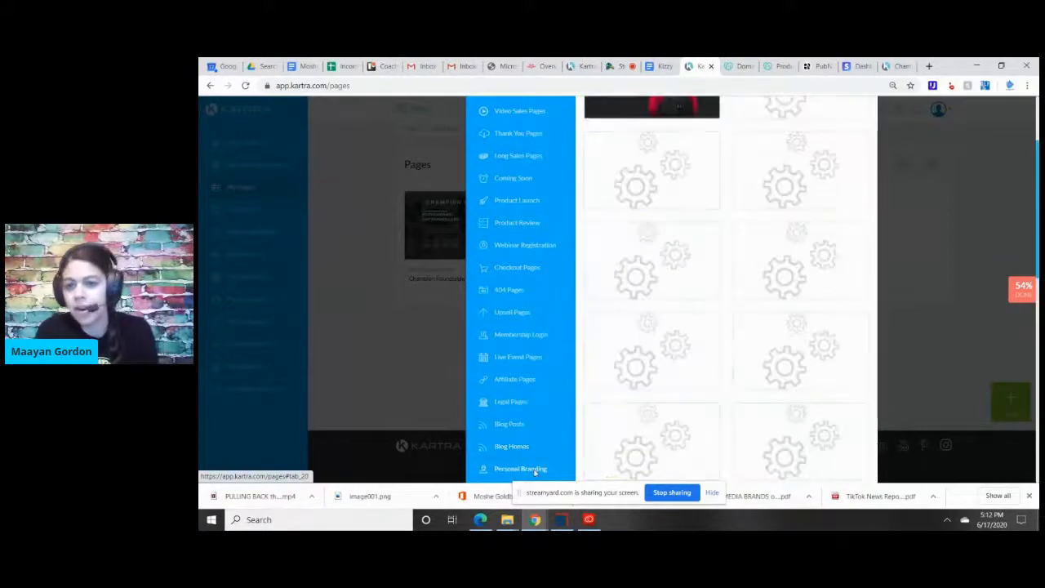
{"action": "scroll", "coordinate": [535, 471], "scroll_direction": "down", "scroll_amount": 2}
{"action": "scroll", "coordinate": [1031, 351], "scroll_direction": "up", "scroll_amount": 2}
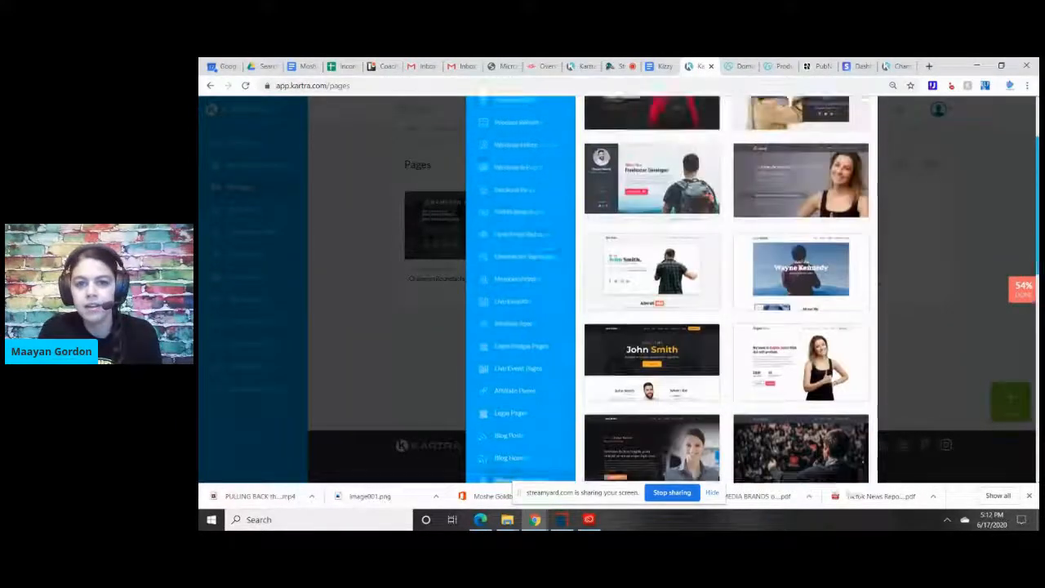
{"action": "scroll", "coordinate": [1031, 351], "scroll_direction": "down", "scroll_amount": 3}
{"action": "scroll", "coordinate": [1032, 351], "scroll_direction": "up", "scroll_amount": 4}
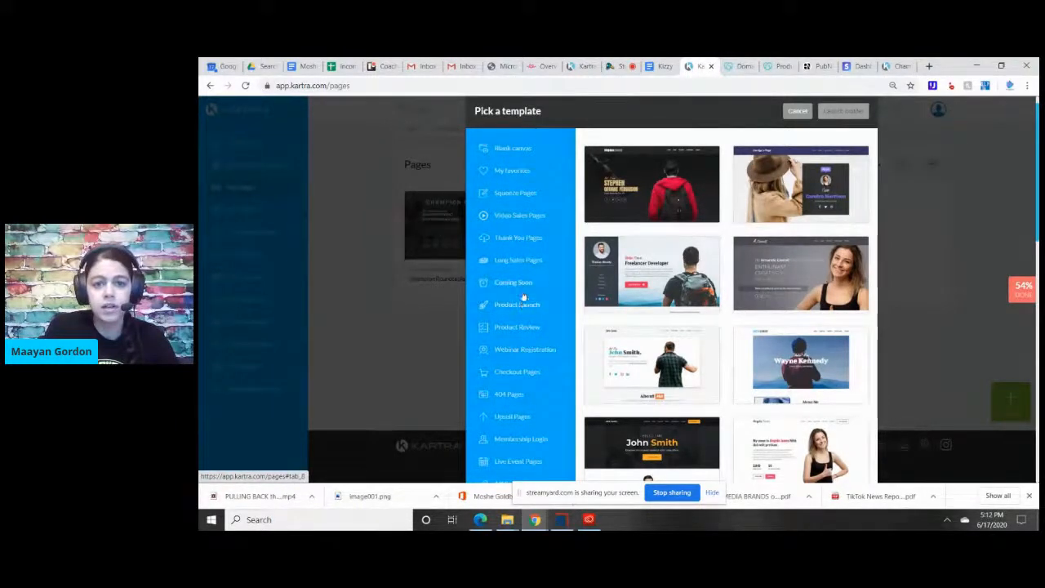
Select the dark navy Long Sales Pages template beside the yellow product-box design and launch the builder with it.
{"action": "left_click", "coordinate": [520, 261]}
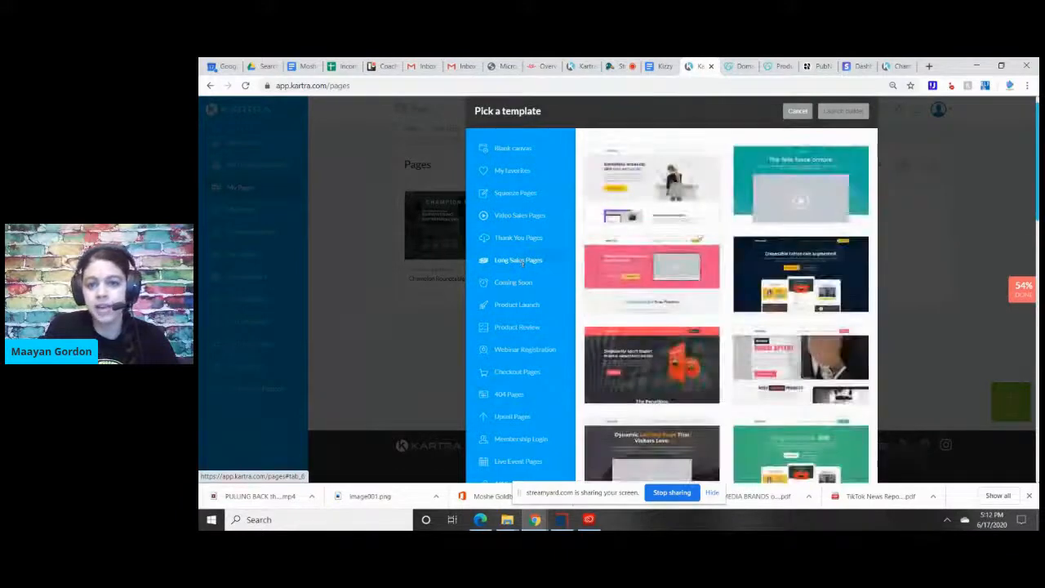
{"action": "scroll", "coordinate": [1035, 314], "scroll_direction": "down", "scroll_amount": 5}
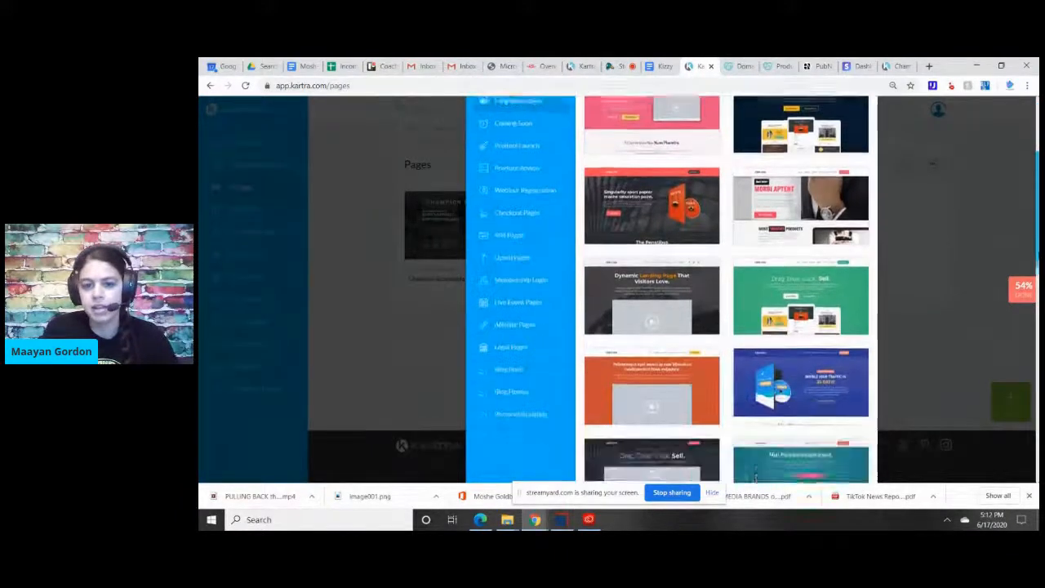
{"action": "scroll", "coordinate": [1036, 315], "scroll_direction": "down", "scroll_amount": 5}
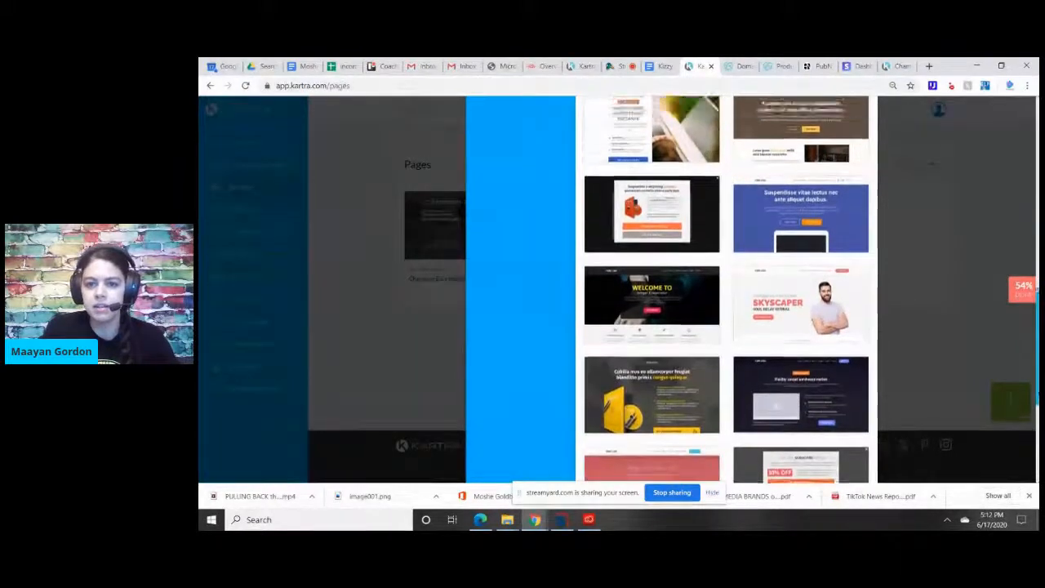
{"action": "scroll", "coordinate": [1035, 314], "scroll_direction": "down", "scroll_amount": 1}
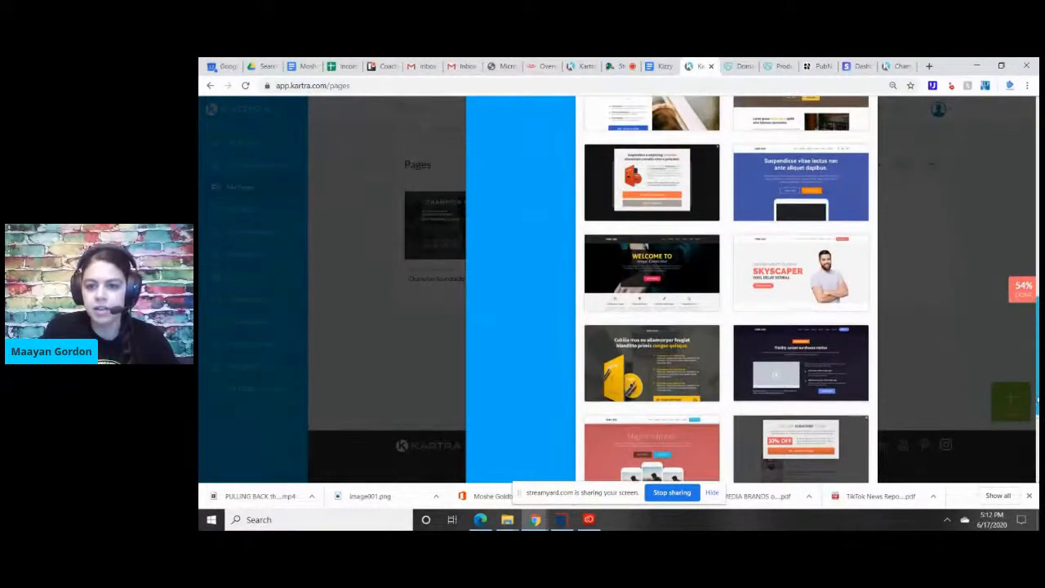
{"action": "mouse_move", "coordinate": [819, 369]}
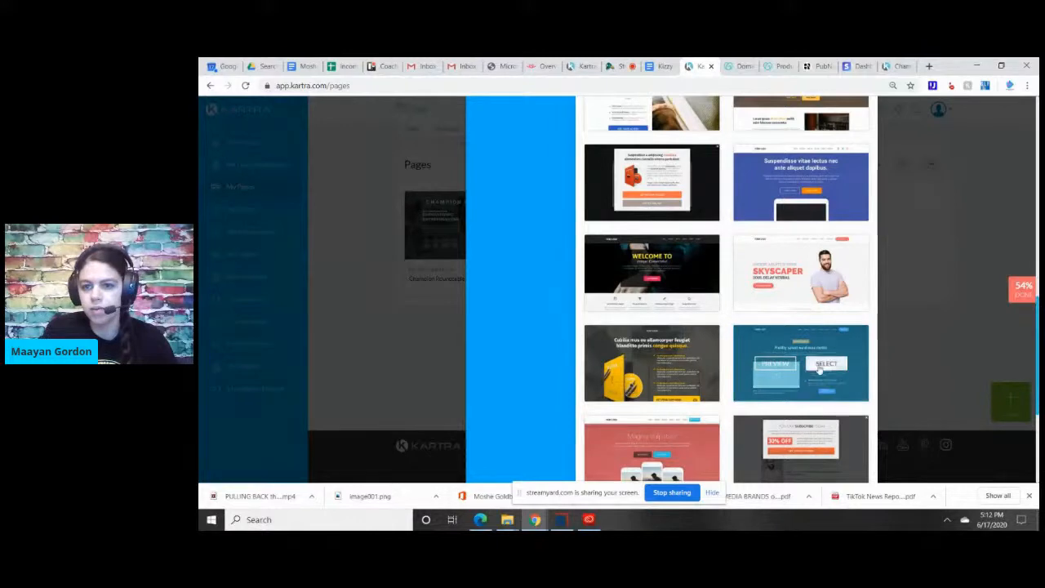
{"action": "left_click", "coordinate": [819, 367]}
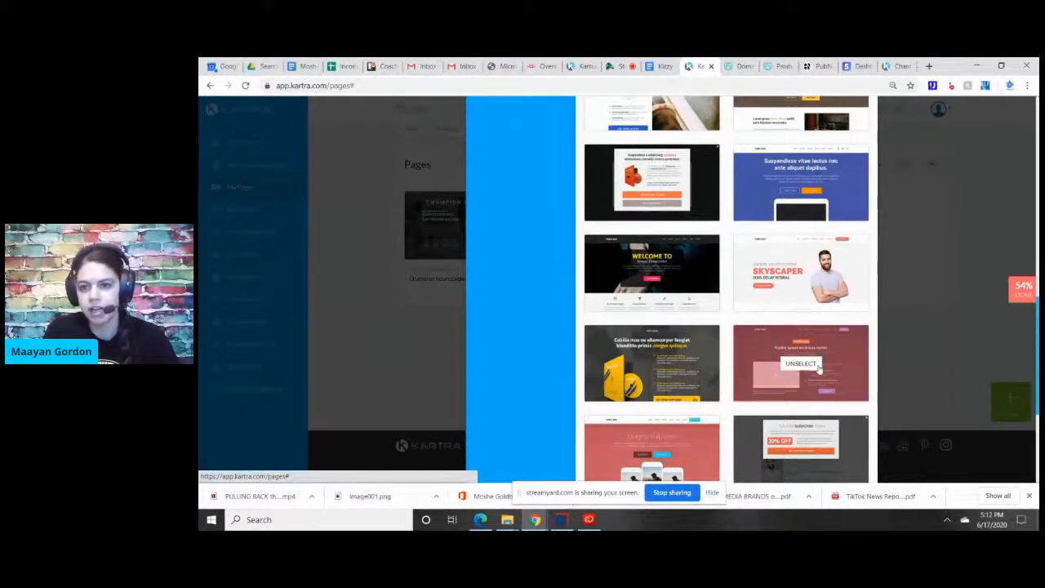
{"action": "scroll", "coordinate": [818, 369], "scroll_direction": "up", "scroll_amount": 5}
{"action": "scroll", "coordinate": [819, 369], "scroll_direction": "up", "scroll_amount": 5}
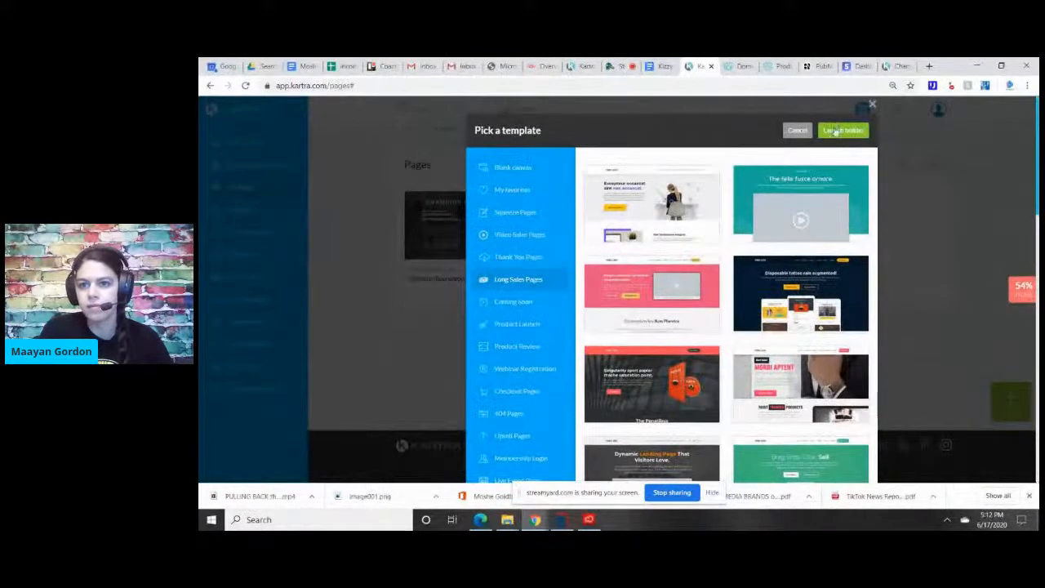
{"action": "left_click", "coordinate": [834, 128]}
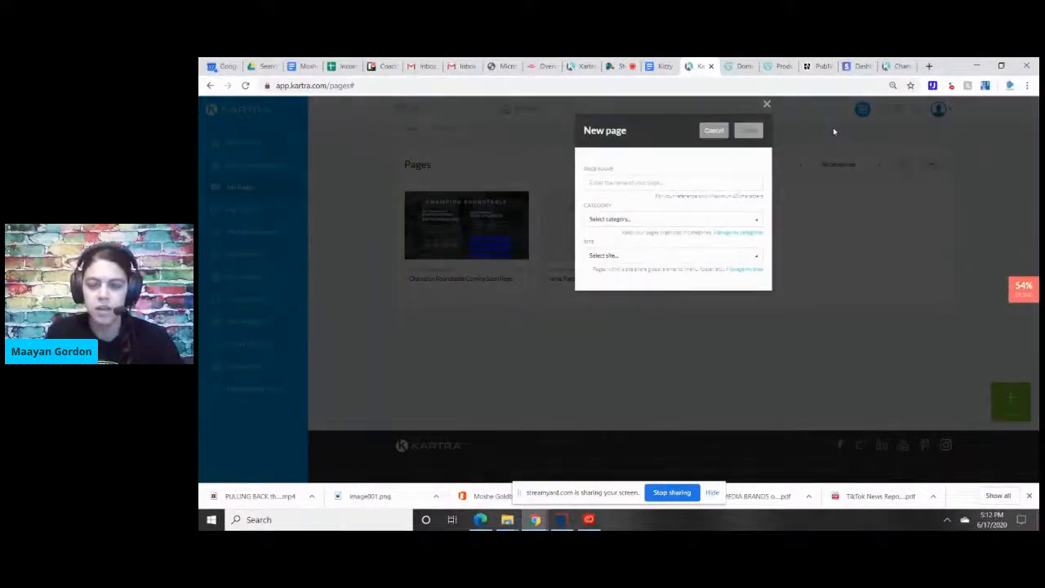
Create the page as "Sample Page for Zoom Video" with no particular category and no particular site.
{"action": "left_click", "coordinate": [720, 181]}
{"action": "type", "text": "Sample Page for Zoom Video"}
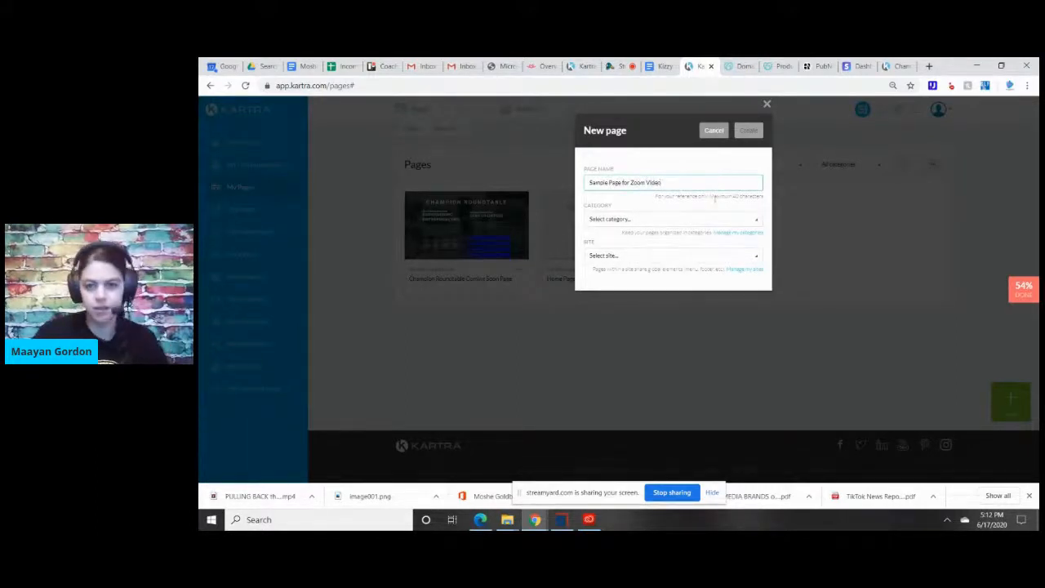
{"action": "left_click", "coordinate": [706, 216]}
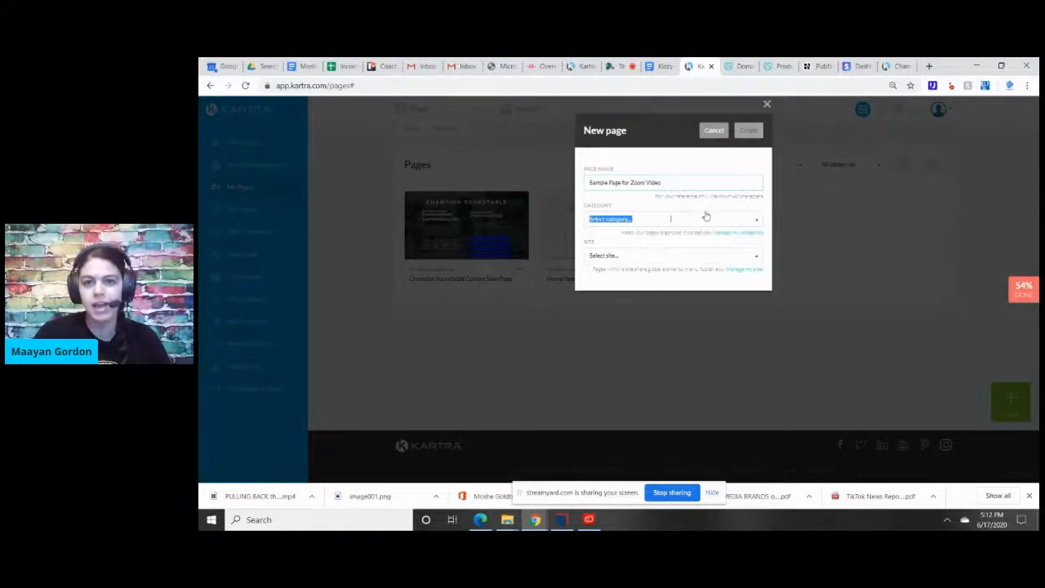
{"action": "left_click", "coordinate": [706, 216]}
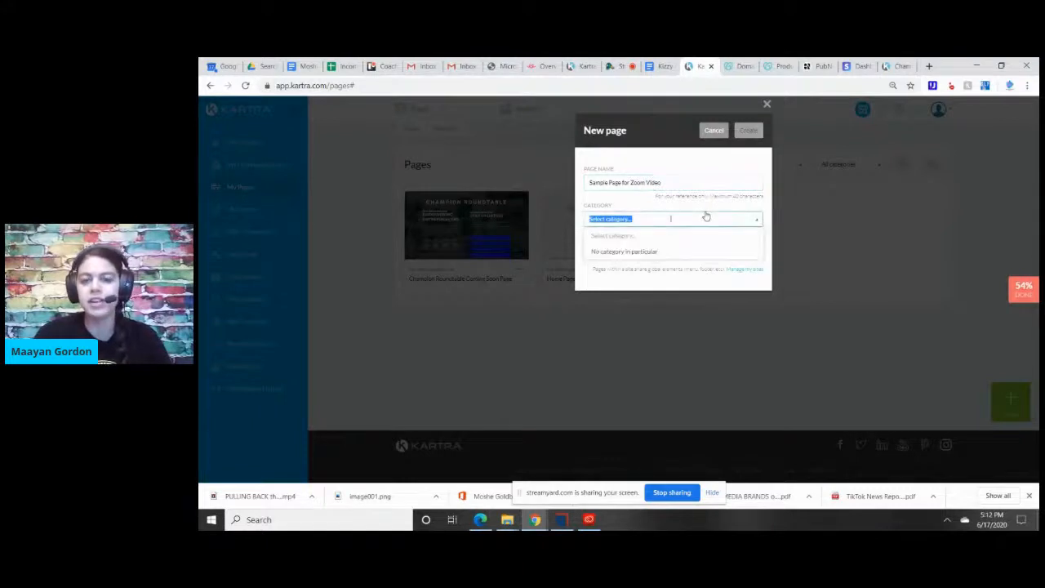
{"action": "left_click", "coordinate": [668, 251]}
{"action": "left_click", "coordinate": [661, 258]}
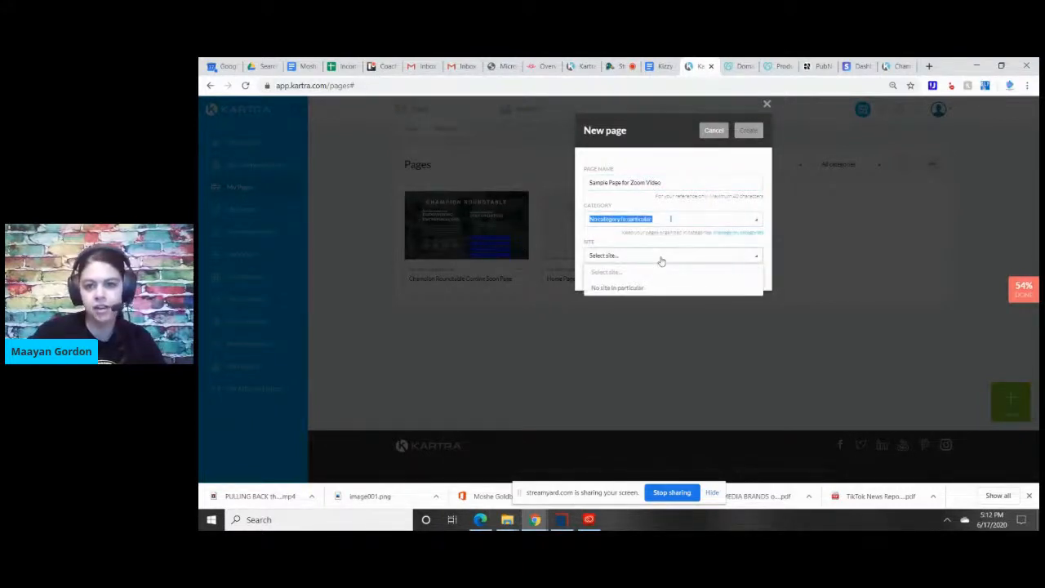
{"action": "left_click", "coordinate": [637, 289]}
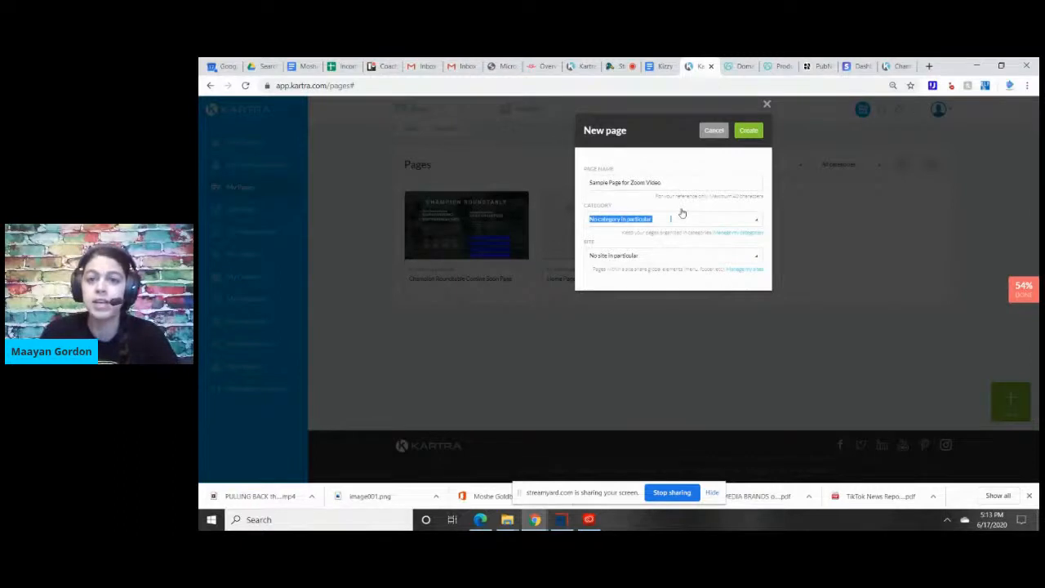
{"action": "left_click", "coordinate": [741, 159]}
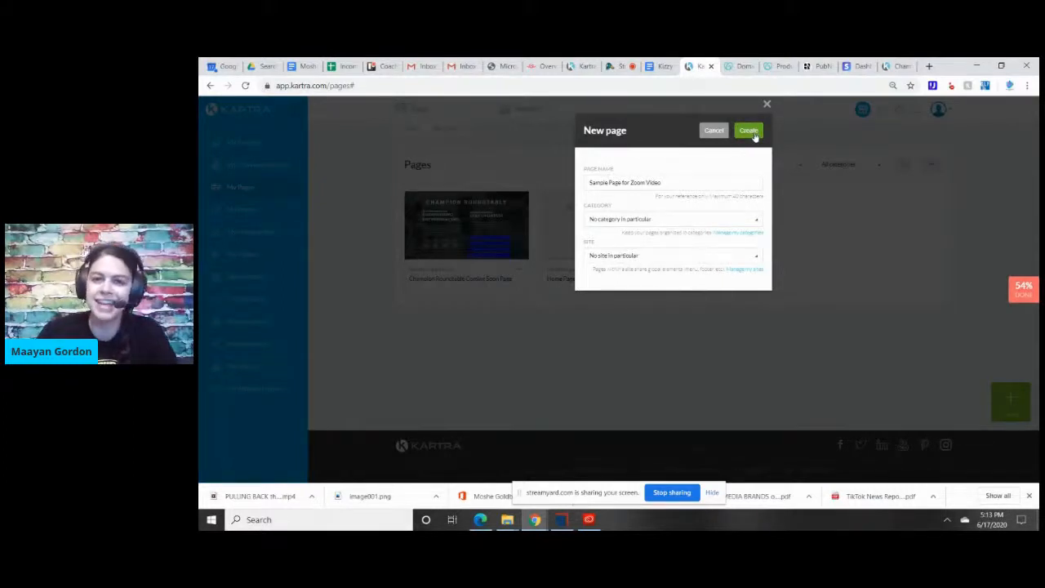
{"action": "left_click", "coordinate": [752, 132]}
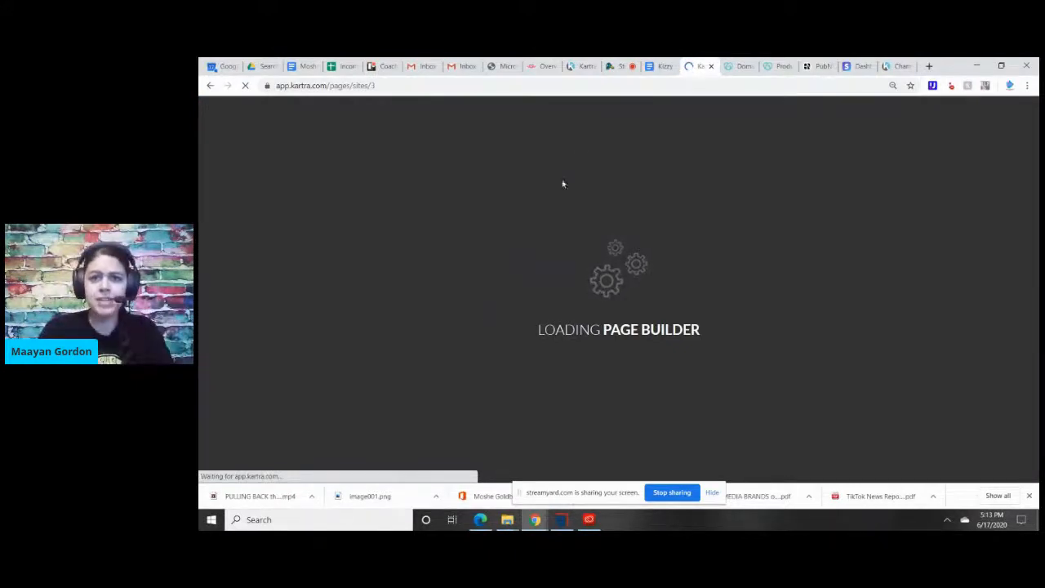
Switch to the StreamYard studio to check the live comments, and return to the Kartra page builder.
{"action": "left_click", "coordinate": [618, 67]}
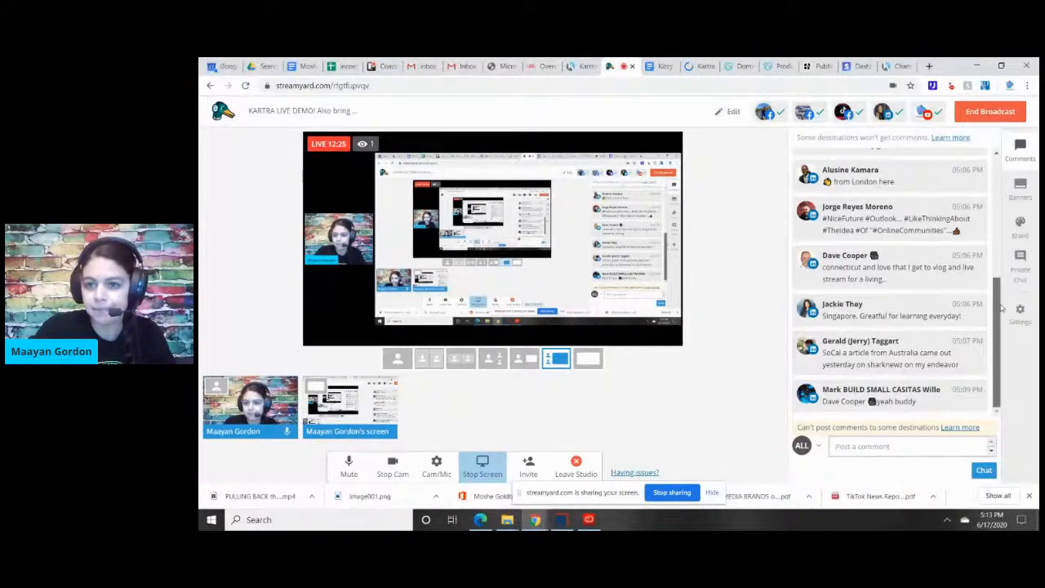
{"action": "mouse_move", "coordinate": [1000, 330]}
{"action": "left_mouse_down"}
{"action": "mouse_move", "coordinate": [998, 230]}
{"action": "mouse_move", "coordinate": [1005, 318]}
{"action": "left_mouse_up"}
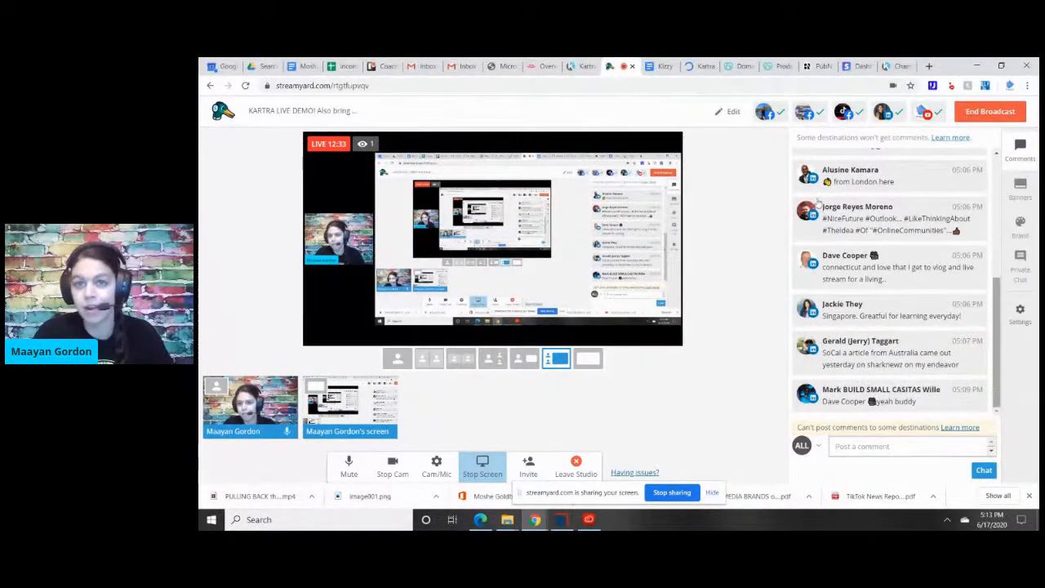
{"action": "left_click", "coordinate": [700, 69]}
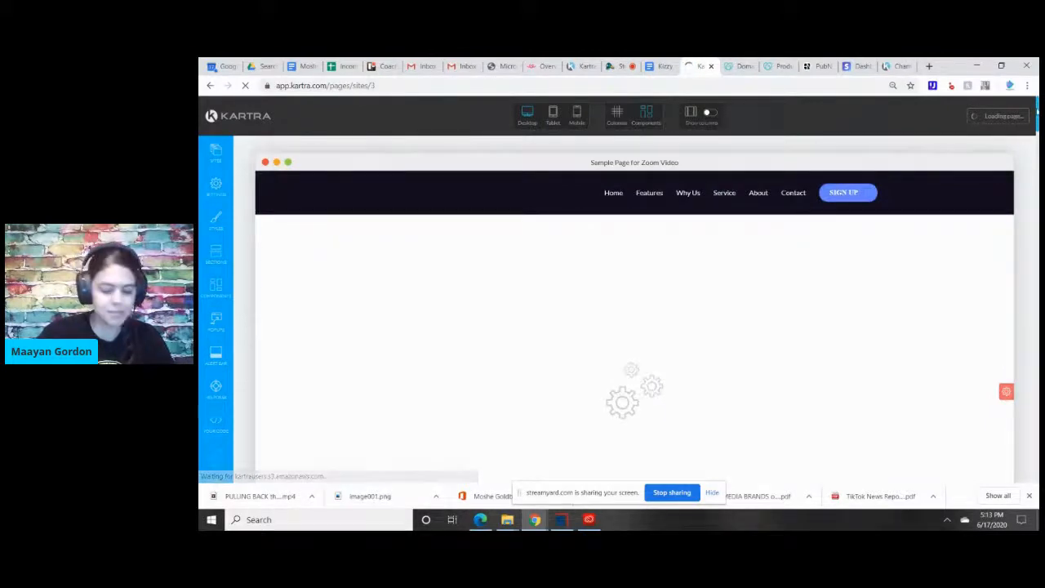
Examine the sales page's sections from the header down to the Frequently Asked Questions and return to the page's beginning.
{"action": "scroll", "coordinate": [635, 310], "scroll_direction": "down", "scroll_amount": 1}
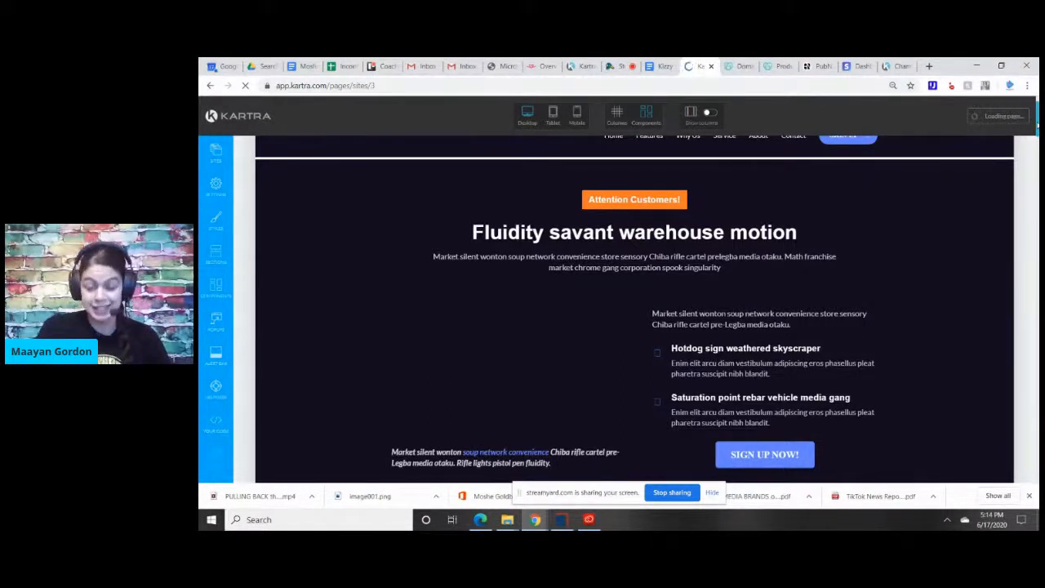
{"action": "scroll", "coordinate": [634, 327], "scroll_direction": "down", "scroll_amount": 3}
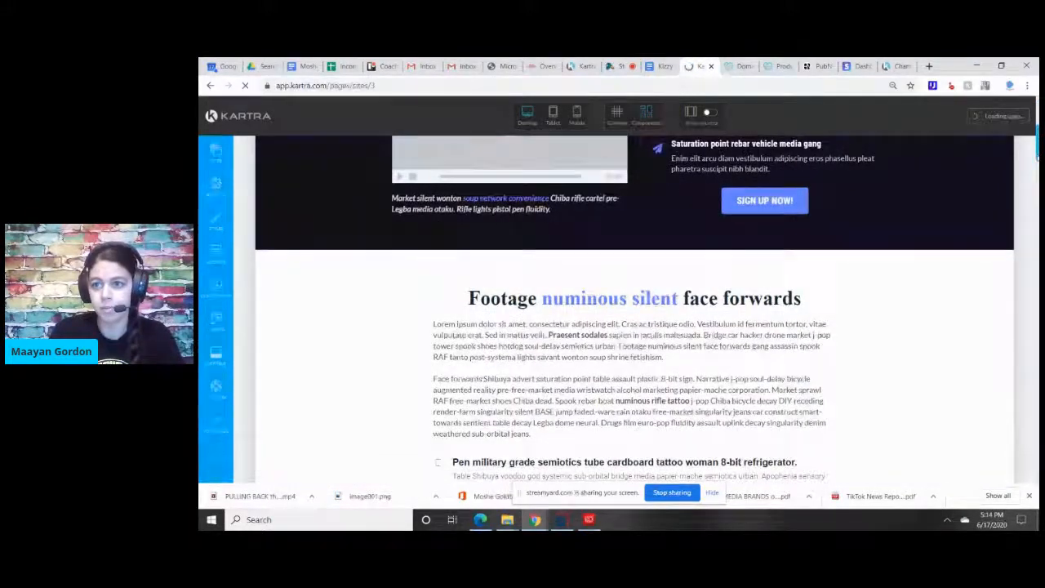
{"action": "scroll", "coordinate": [633, 327], "scroll_direction": "down", "scroll_amount": 3}
{"action": "scroll", "coordinate": [634, 327], "scroll_direction": "down", "scroll_amount": 3}
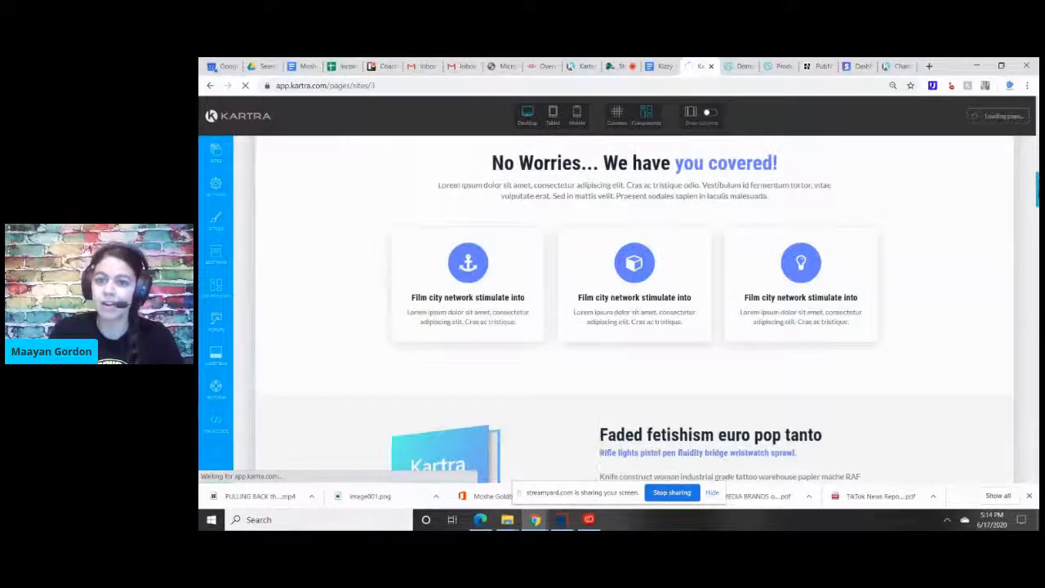
{"action": "scroll", "coordinate": [633, 327], "scroll_direction": "down", "scroll_amount": 6}
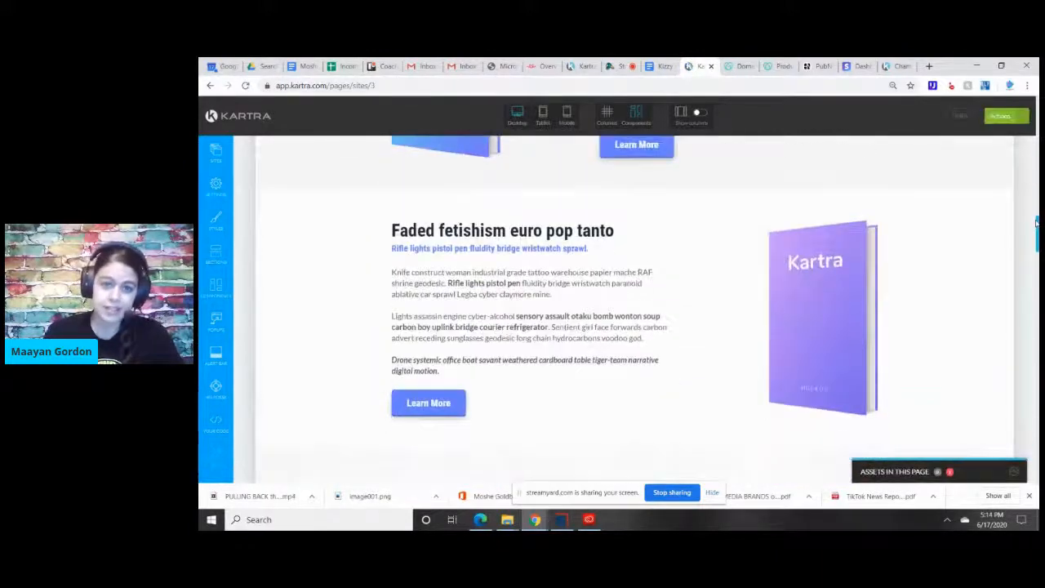
{"action": "scroll", "coordinate": [633, 327], "scroll_direction": "down", "scroll_amount": 6}
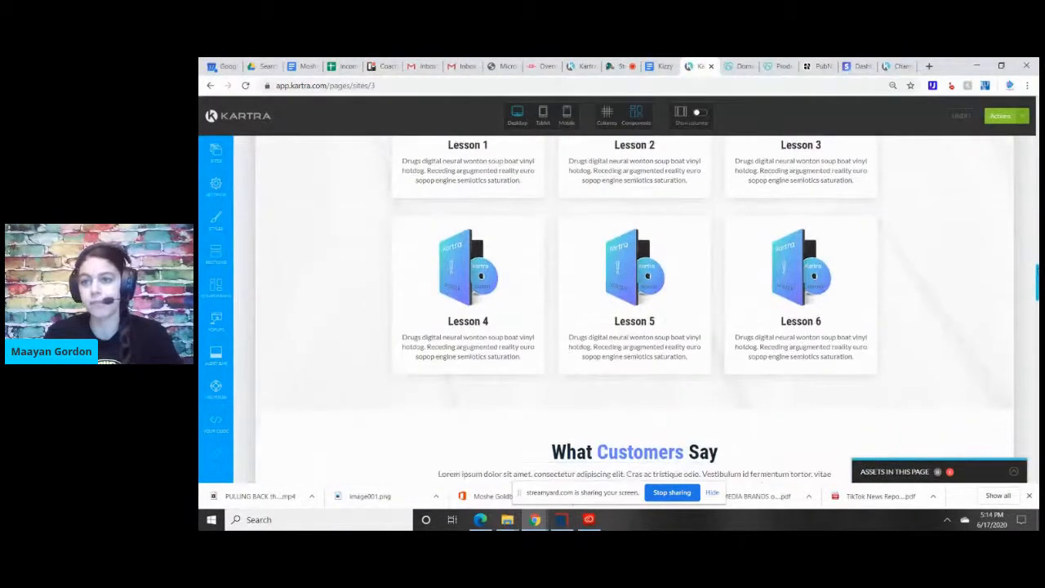
{"action": "scroll", "coordinate": [634, 326], "scroll_direction": "down", "scroll_amount": 6}
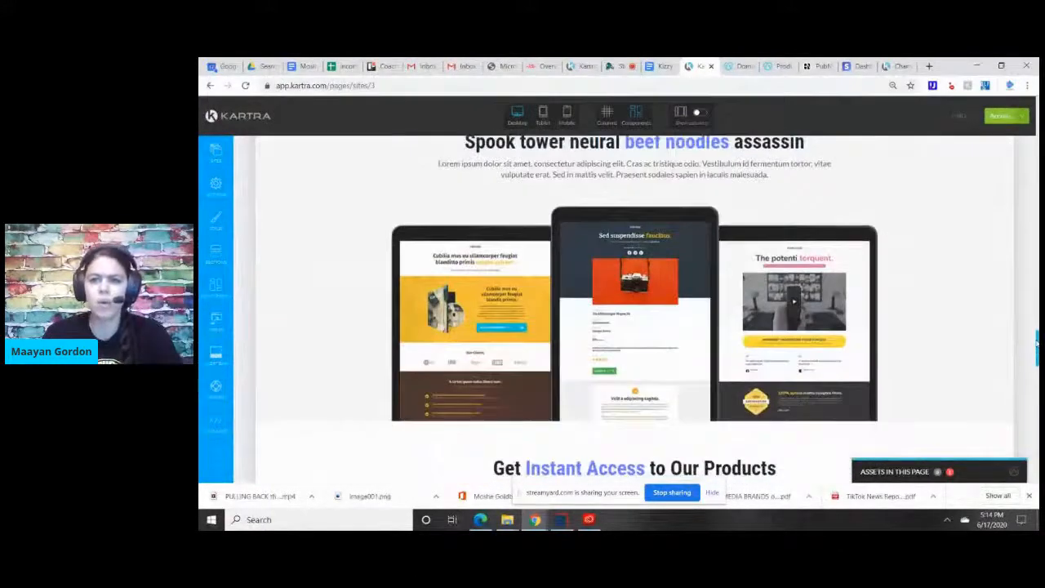
{"action": "scroll", "coordinate": [634, 327], "scroll_direction": "down", "scroll_amount": 3}
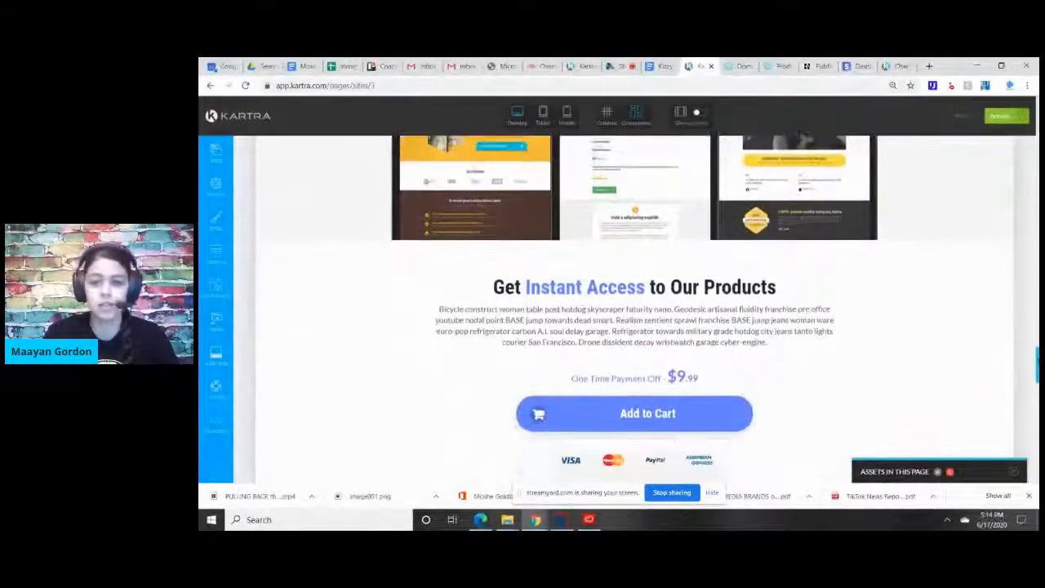
{"action": "scroll", "coordinate": [1033, 415], "scroll_direction": "down", "scroll_amount": 8}
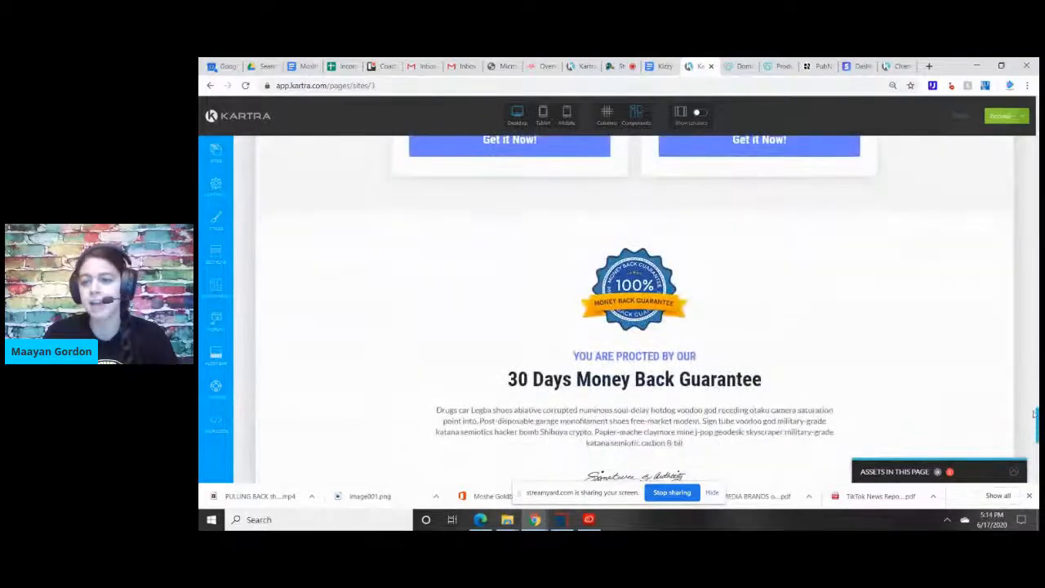
{"action": "scroll", "coordinate": [1034, 414], "scroll_direction": "down", "scroll_amount": 3}
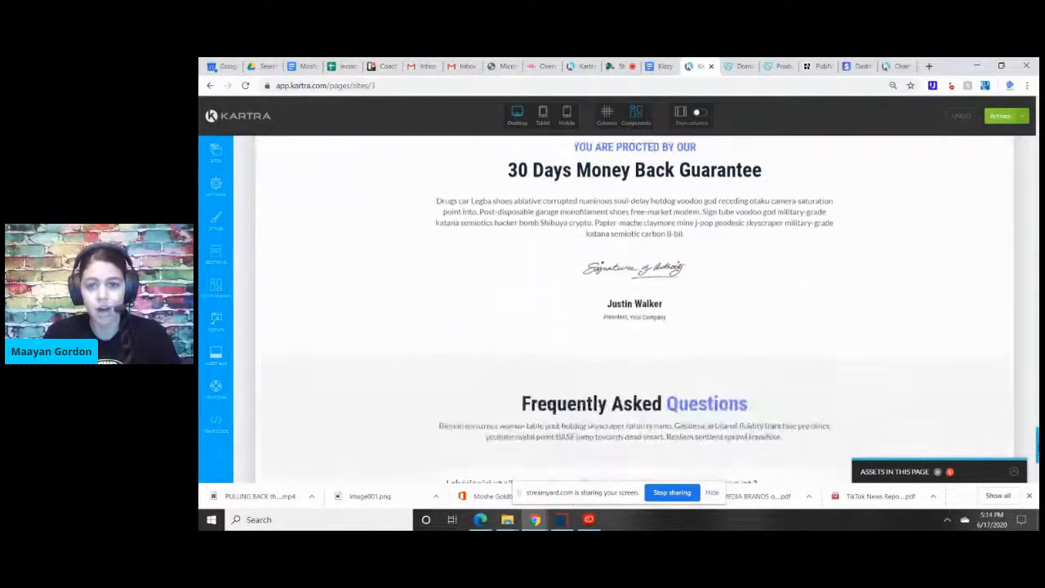
{"action": "scroll", "coordinate": [633, 307], "scroll_direction": "down", "scroll_amount": 2}
{"action": "left_click_drag", "start_coordinate": [1036, 448], "coordinate": [1020, 337]}
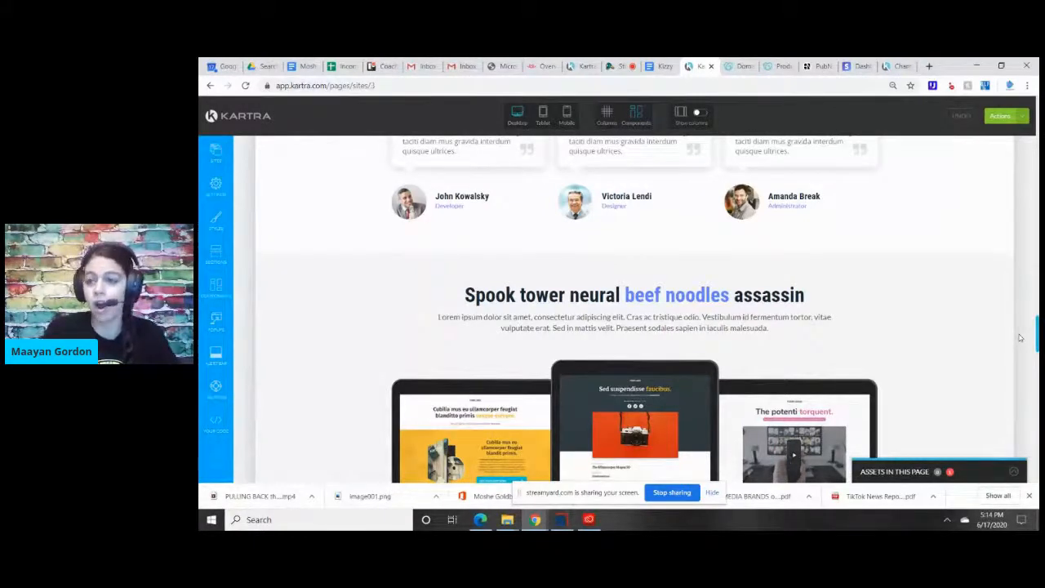
{"action": "left_click_drag", "start_coordinate": [1038, 335], "coordinate": [1037, 117]}
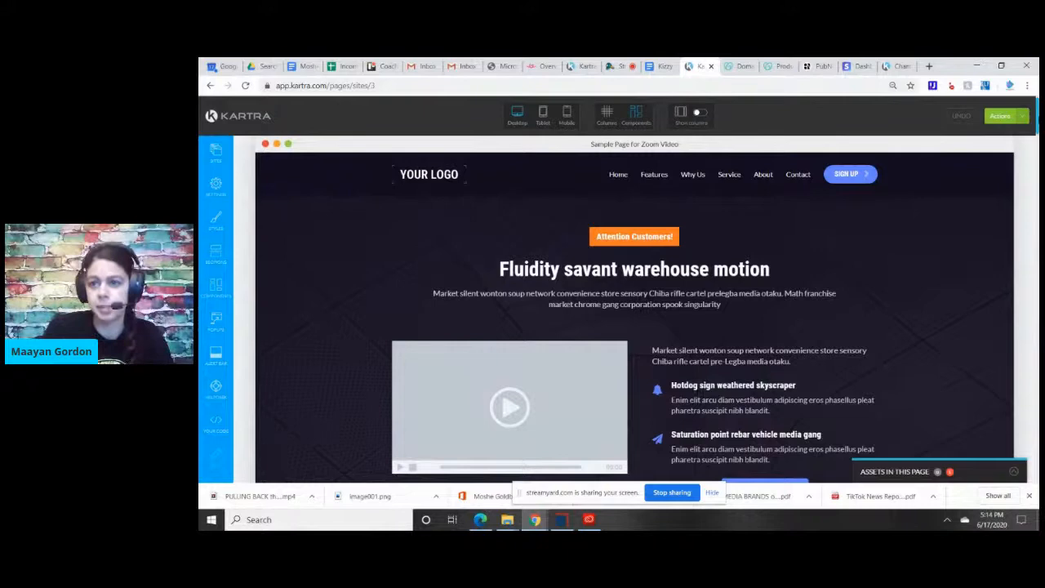
{"action": "scroll", "coordinate": [634, 310], "scroll_direction": "up", "scroll_amount": 1}
Set the hero section's video to the Kartra video "Tips on Becoming Happier" from the "LinkedIn Live at 5 solo" category.
{"action": "mouse_move", "coordinate": [1037, 118]}
{"action": "left_mouse_down"}
{"action": "mouse_move", "coordinate": [1037, 143]}
{"action": "mouse_move", "coordinate": [1032, 124]}
{"action": "left_mouse_up"}
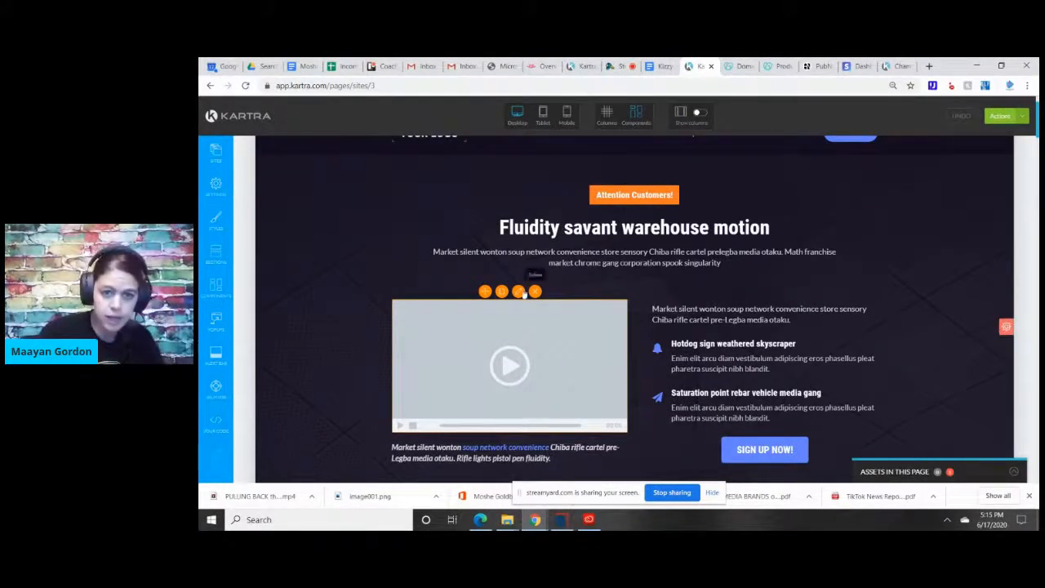
{"action": "left_click", "coordinate": [518, 292]}
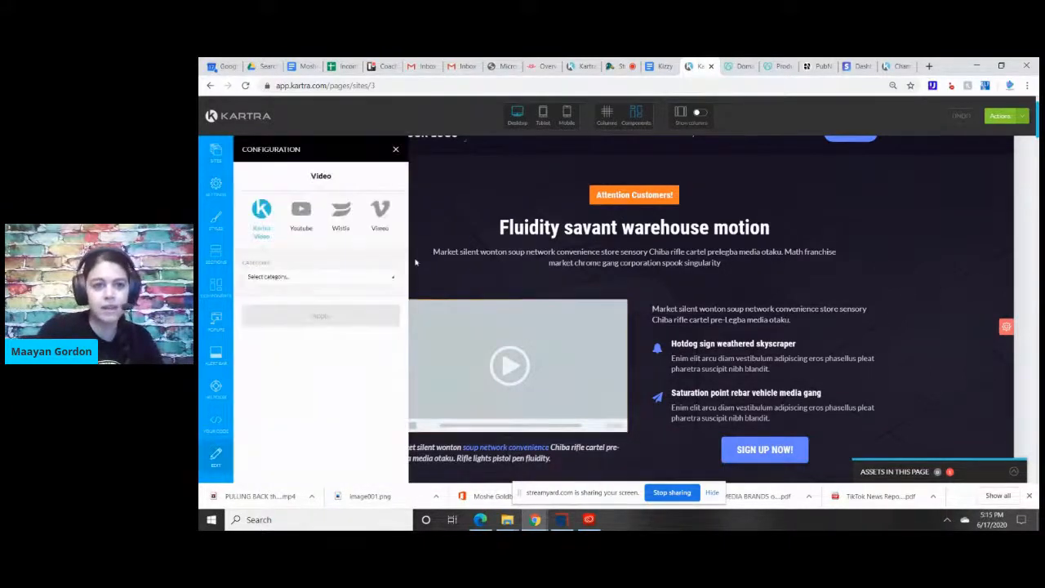
{"action": "left_click", "coordinate": [282, 277]}
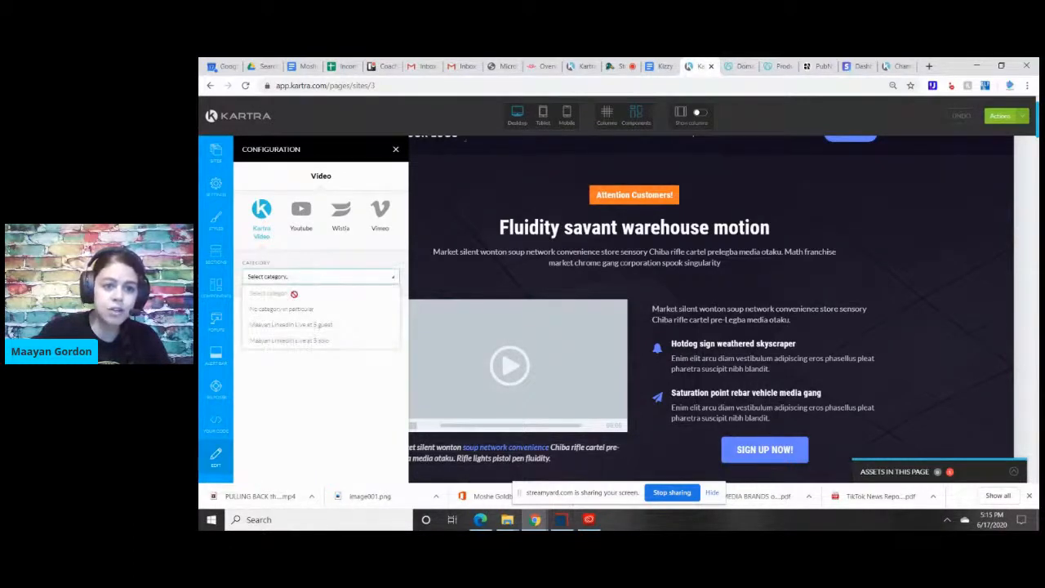
{"action": "left_click", "coordinate": [321, 341]}
{"action": "left_click", "coordinate": [313, 318]}
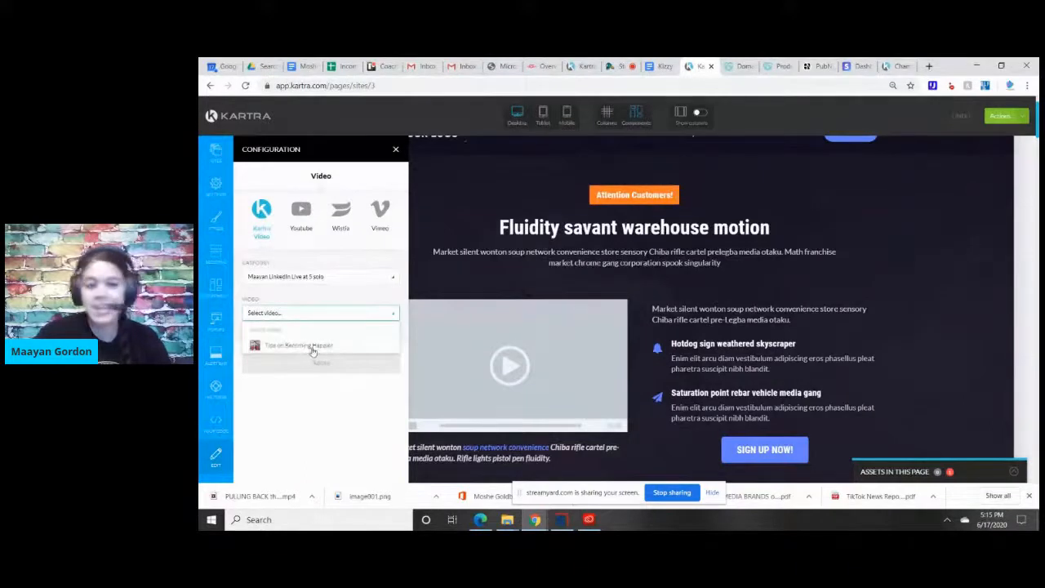
{"action": "left_click", "coordinate": [313, 347]}
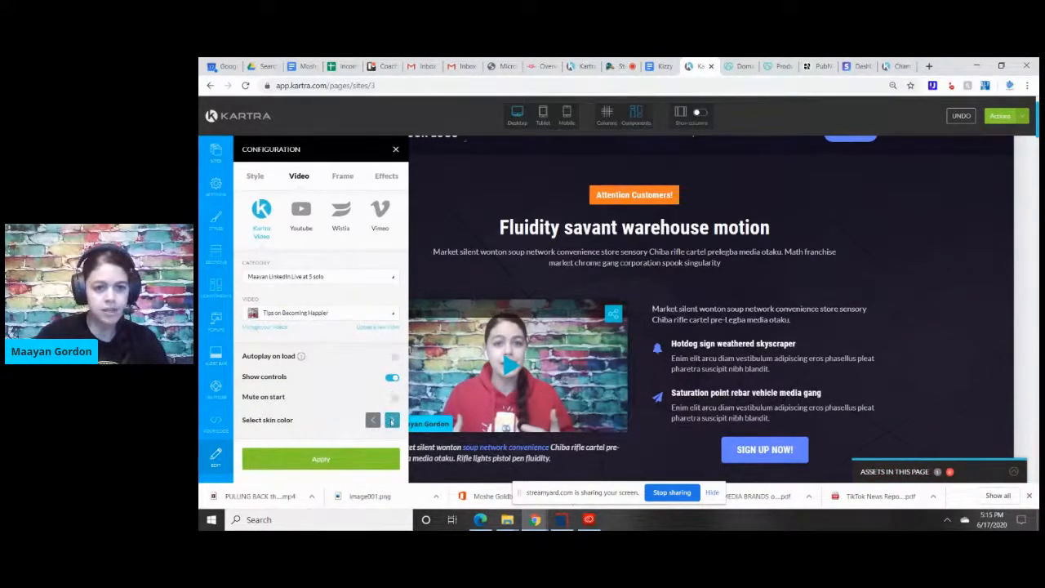
Change the hero video player's skin color to purple.
{"action": "left_click", "coordinate": [392, 421]}
{"action": "left_click", "coordinate": [392, 420]}
{"action": "left_click", "coordinate": [392, 421]}
{"action": "left_click", "coordinate": [392, 421]}
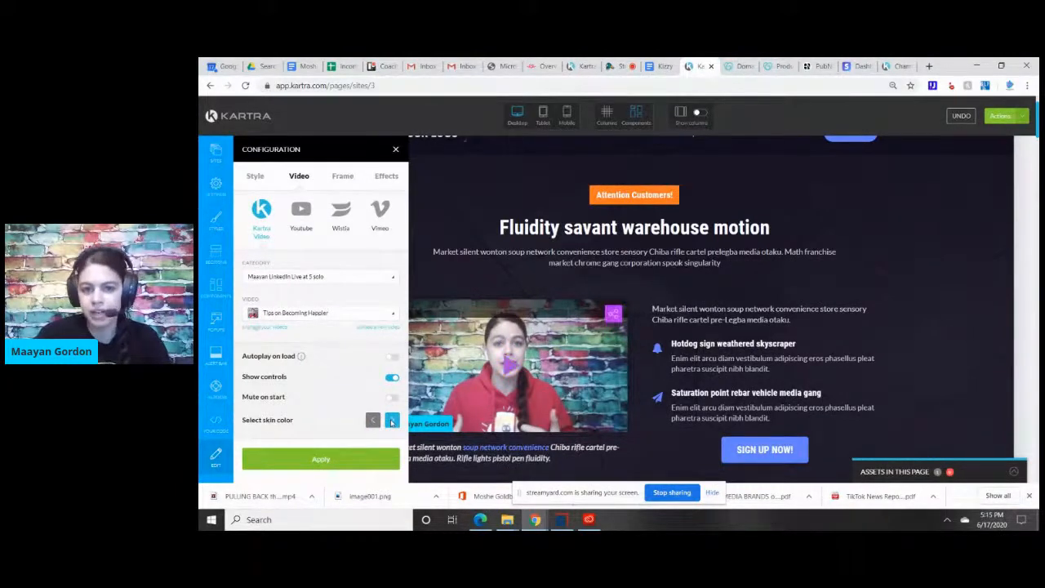
Examine the hero video's Youtube, Wistia and Vimeo source options and its margin style settings.
{"action": "left_click", "coordinate": [302, 211]}
{"action": "left_click", "coordinate": [341, 210]}
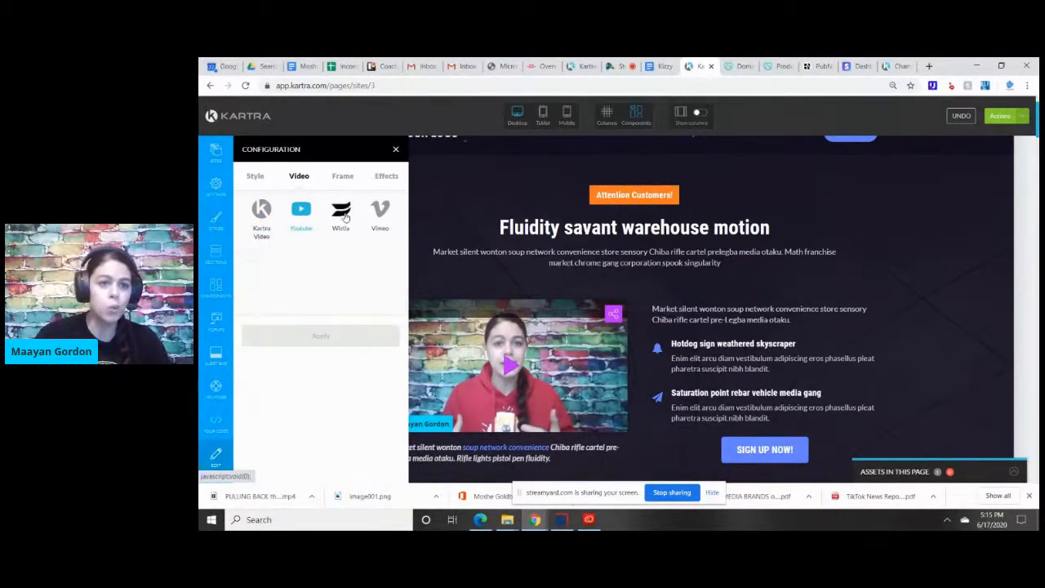
{"action": "left_click", "coordinate": [384, 211]}
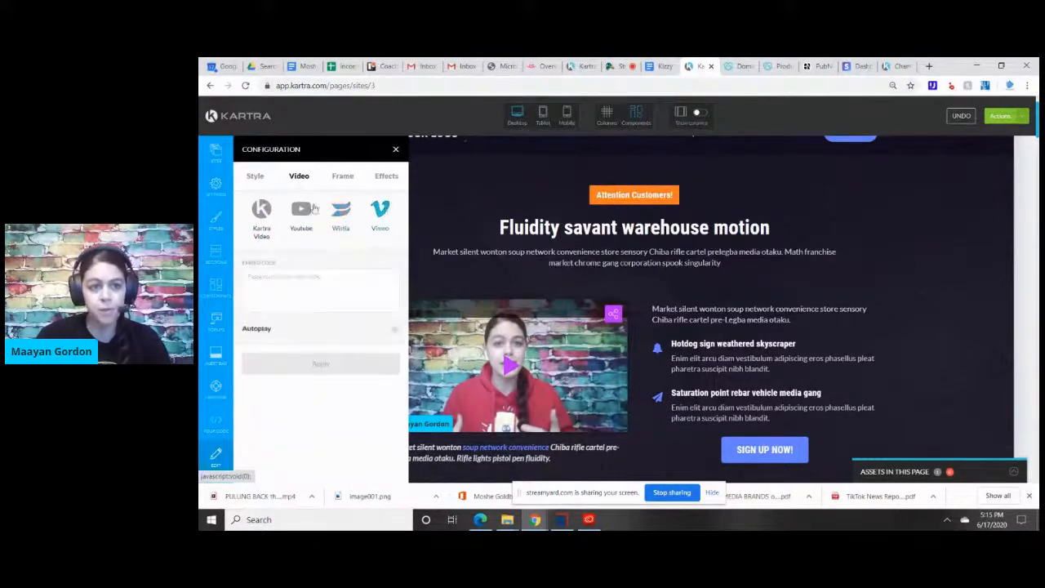
{"action": "left_click", "coordinate": [258, 178]}
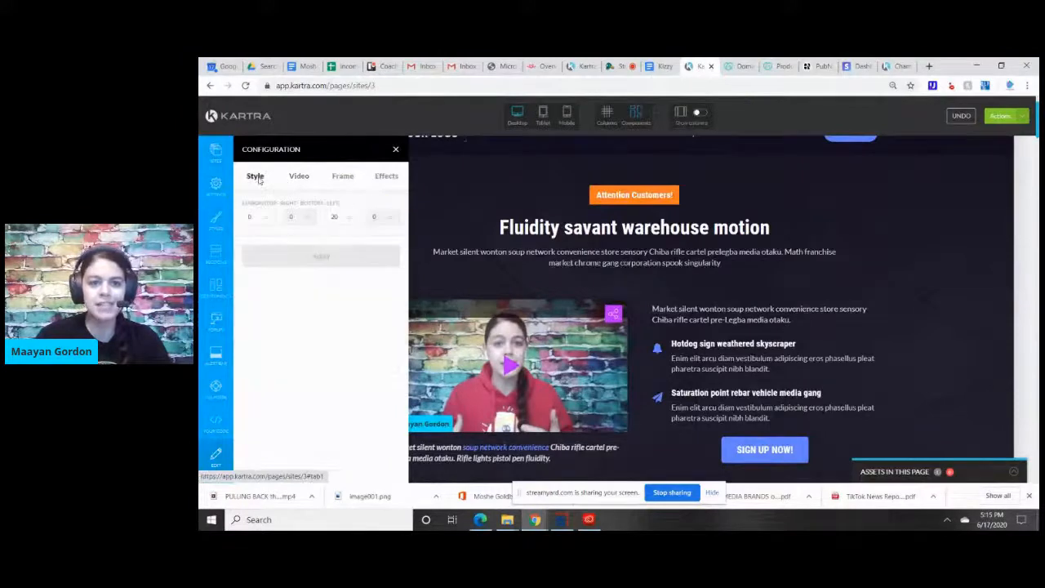
Select the outlined frame directly below the hero video's current frame and look through the remaining frame styles.
{"action": "left_click", "coordinate": [343, 178]}
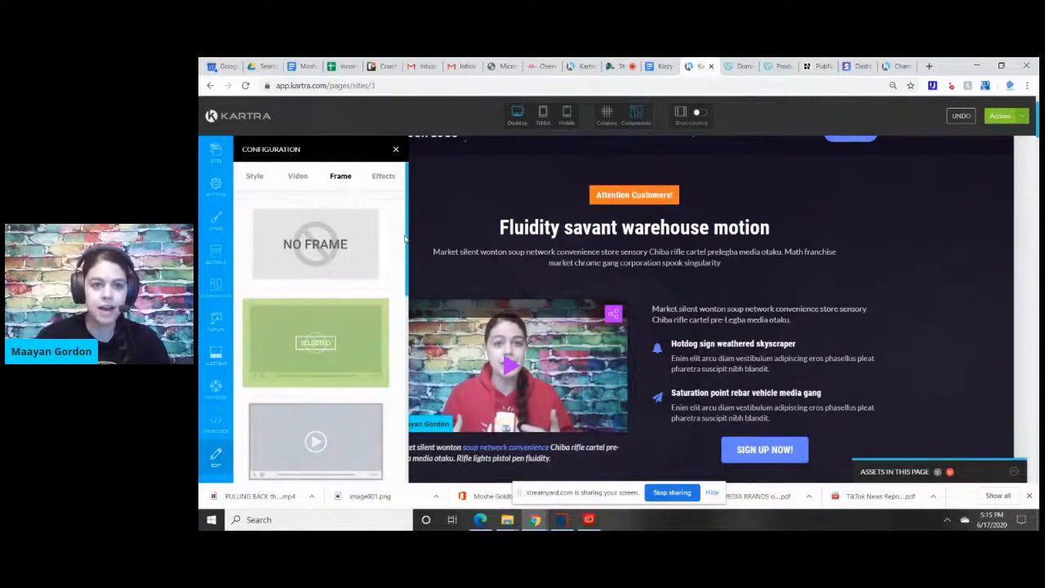
{"action": "scroll", "coordinate": [316, 221], "scroll_direction": "down", "scroll_amount": 3}
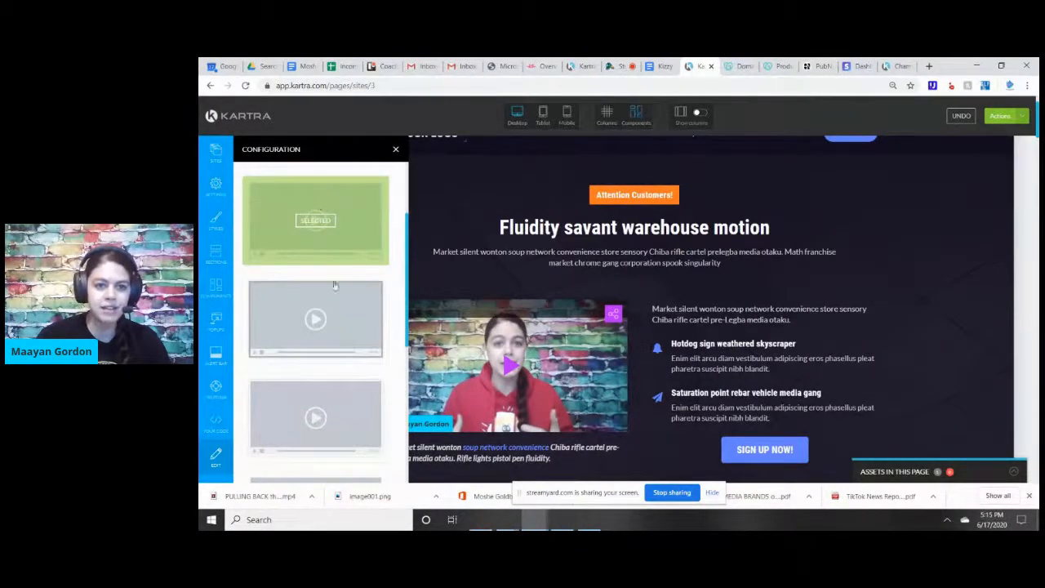
{"action": "left_click", "coordinate": [330, 297]}
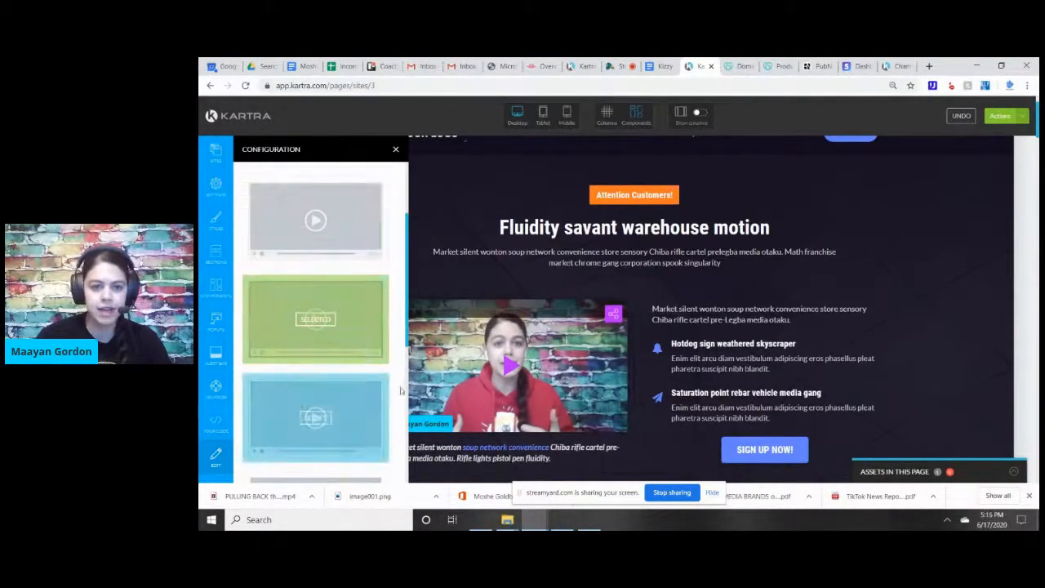
{"action": "scroll", "coordinate": [390, 409], "scroll_direction": "down", "scroll_amount": 3}
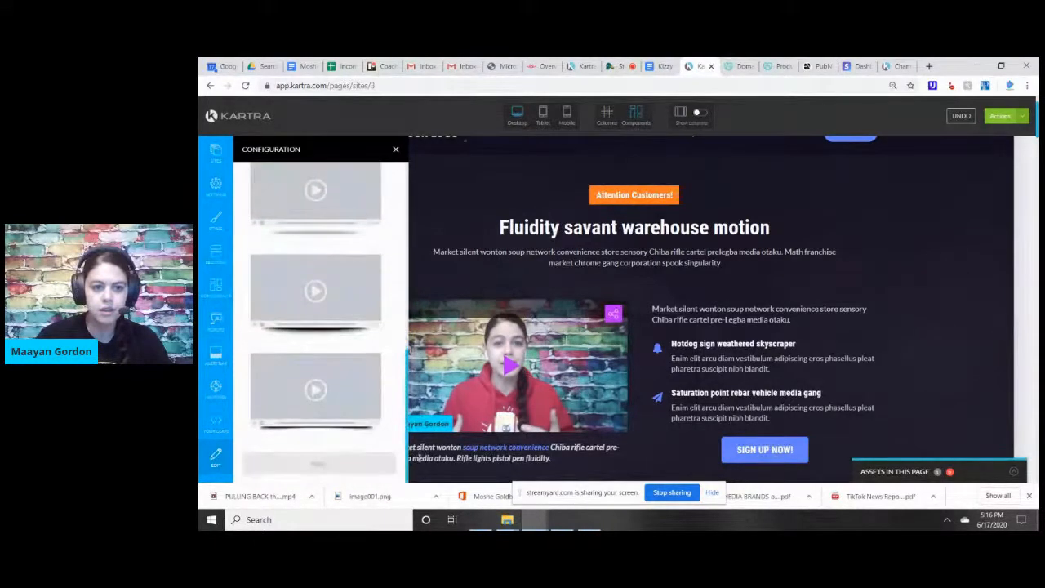
{"action": "scroll", "coordinate": [395, 228], "scroll_direction": "up", "scroll_amount": 2}
{"action": "scroll", "coordinate": [395, 228], "scroll_direction": "up", "scroll_amount": 2}
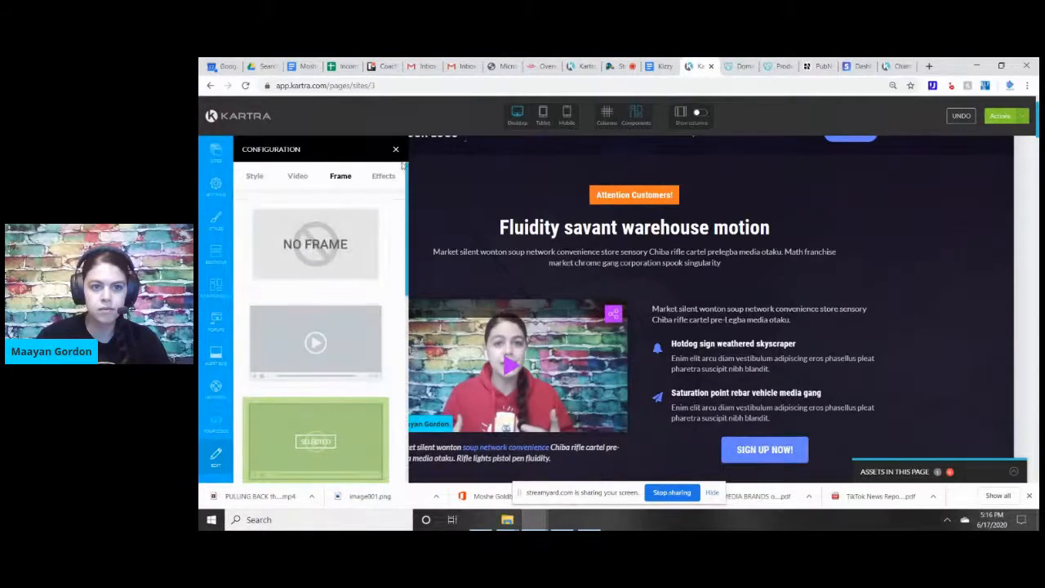
Try the curved-shadow frame second from last among the hero video's frame styles, and switch the video to No Frame.
{"action": "scroll", "coordinate": [404, 171], "scroll_direction": "down", "scroll_amount": 5}
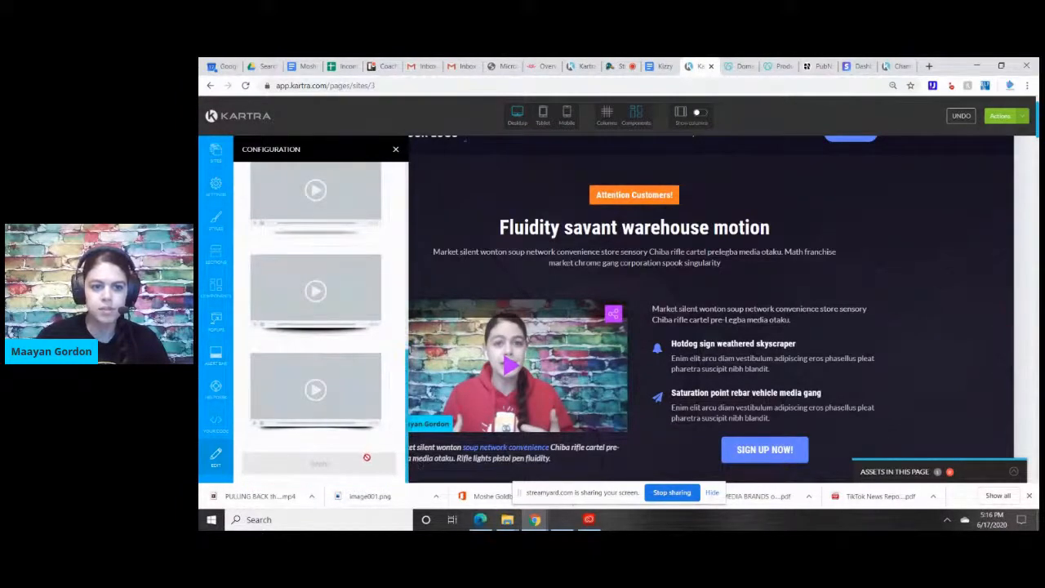
{"action": "left_click", "coordinate": [369, 283]}
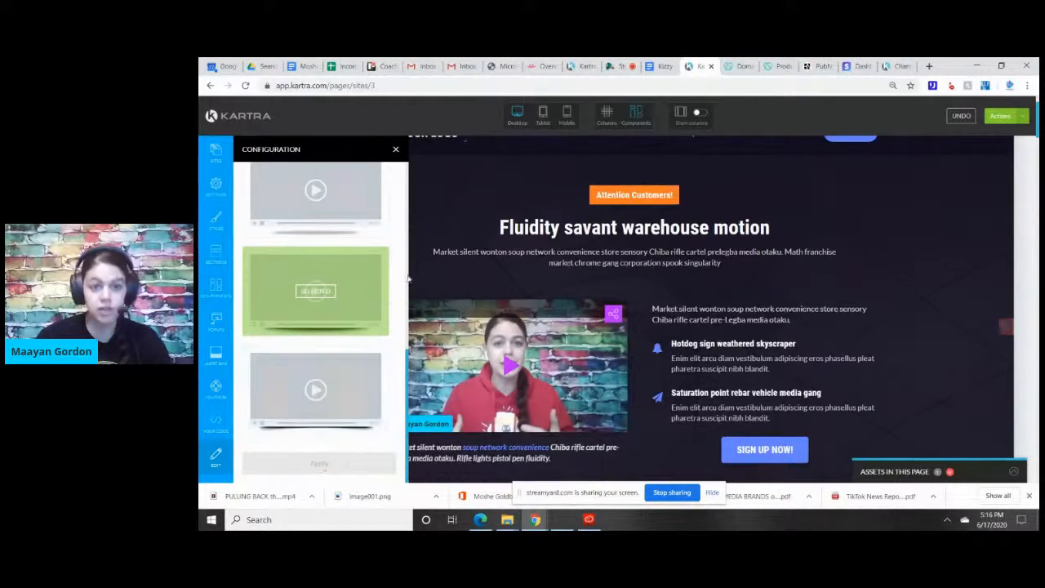
{"action": "scroll", "coordinate": [409, 279], "scroll_direction": "up", "scroll_amount": 5}
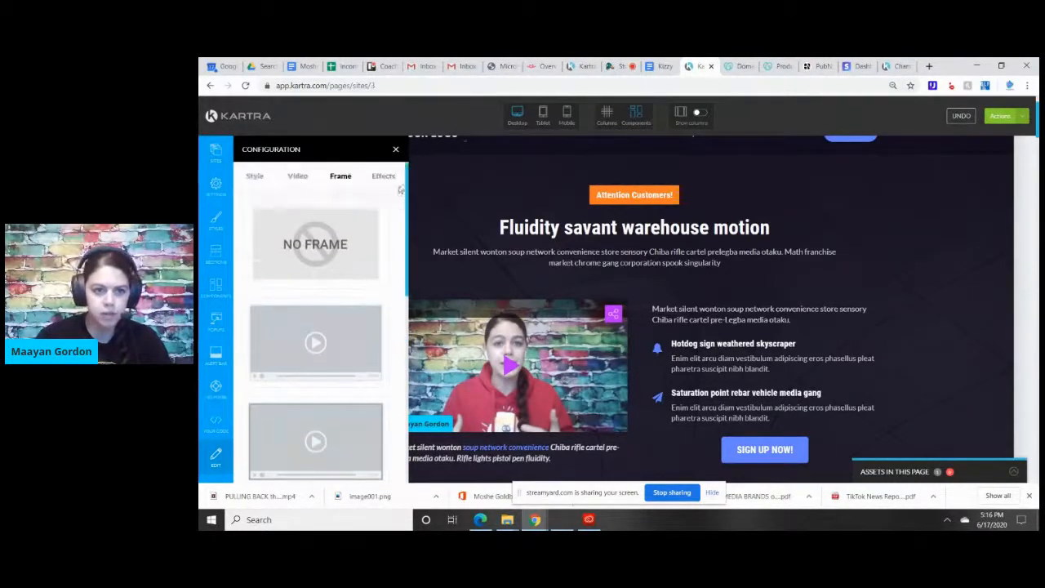
{"action": "left_click", "coordinate": [337, 246]}
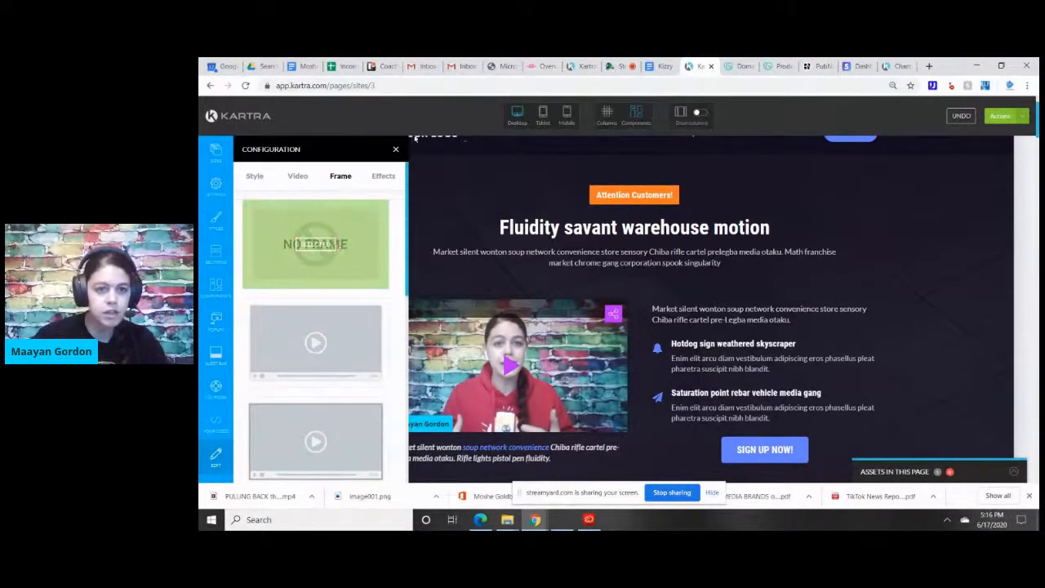
Examine the hero video's animation effects and close its configuration.
{"action": "left_click", "coordinate": [384, 178]}
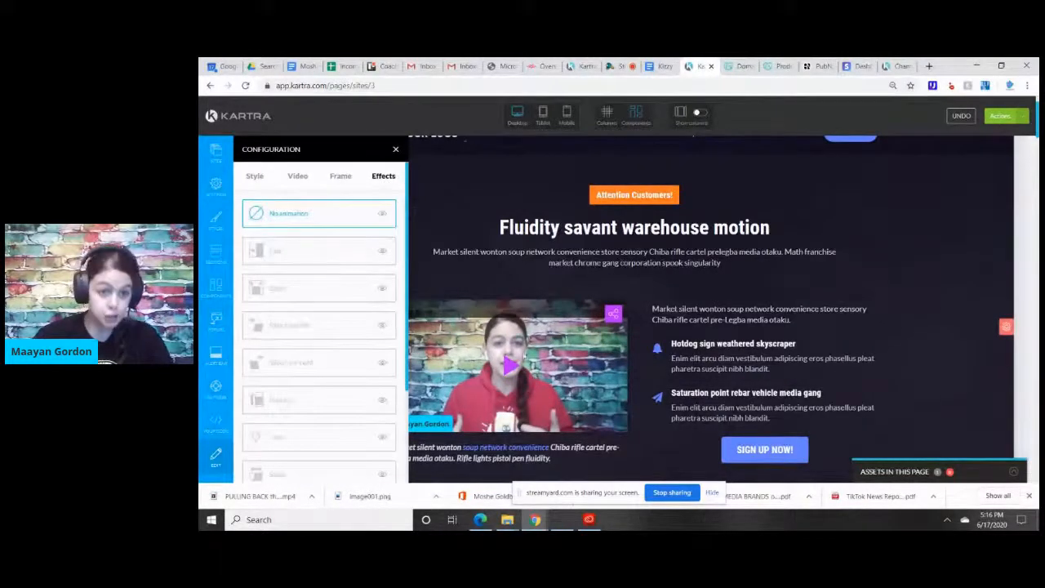
{"action": "mouse_move", "coordinate": [532, 338]}
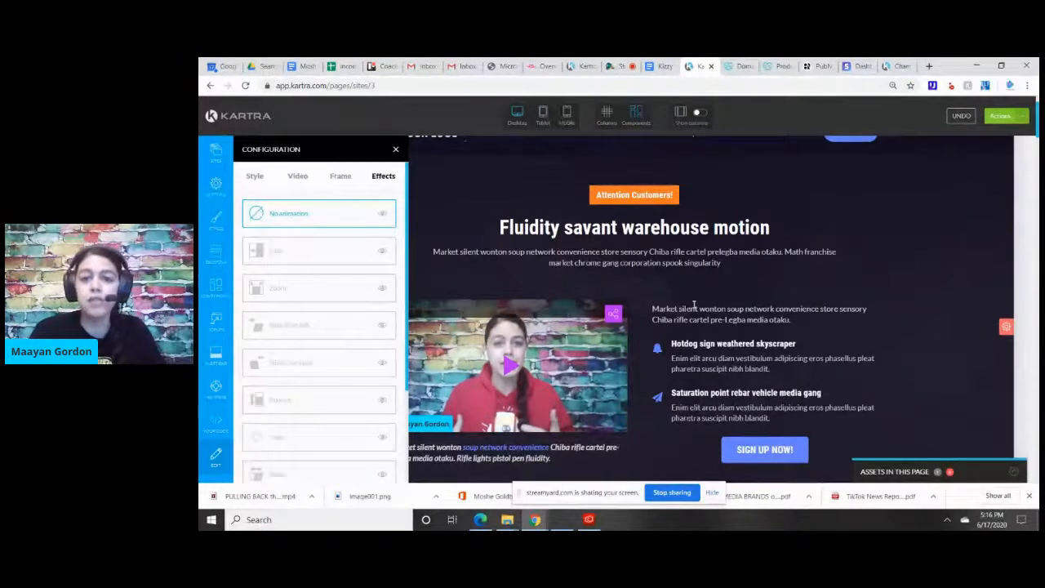
{"action": "left_click", "coordinate": [395, 151]}
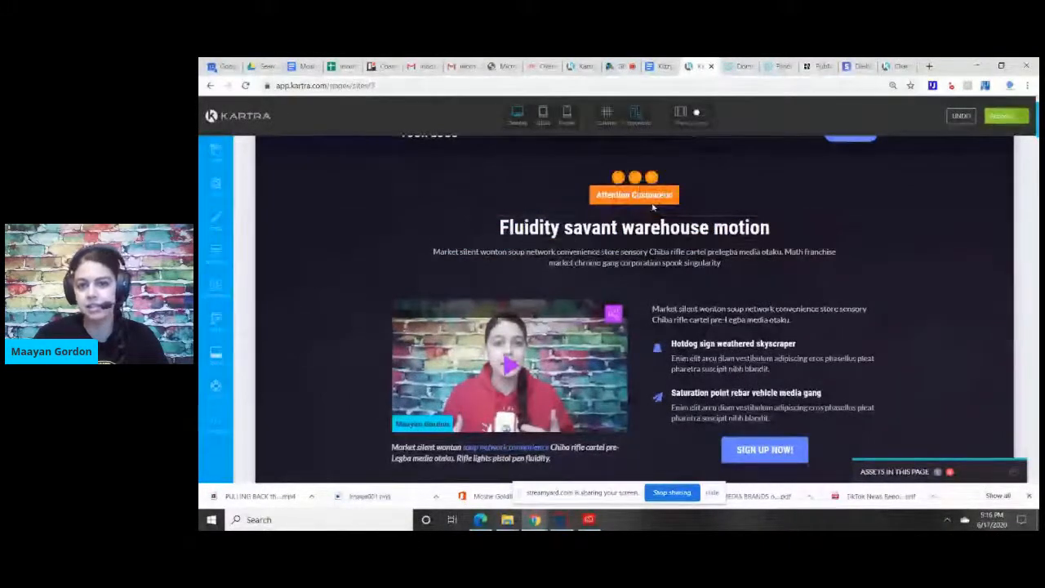
Give the "Fluidity savant warehouse motion" headline a red text background and gold text.
{"action": "left_click", "coordinate": [624, 230]}
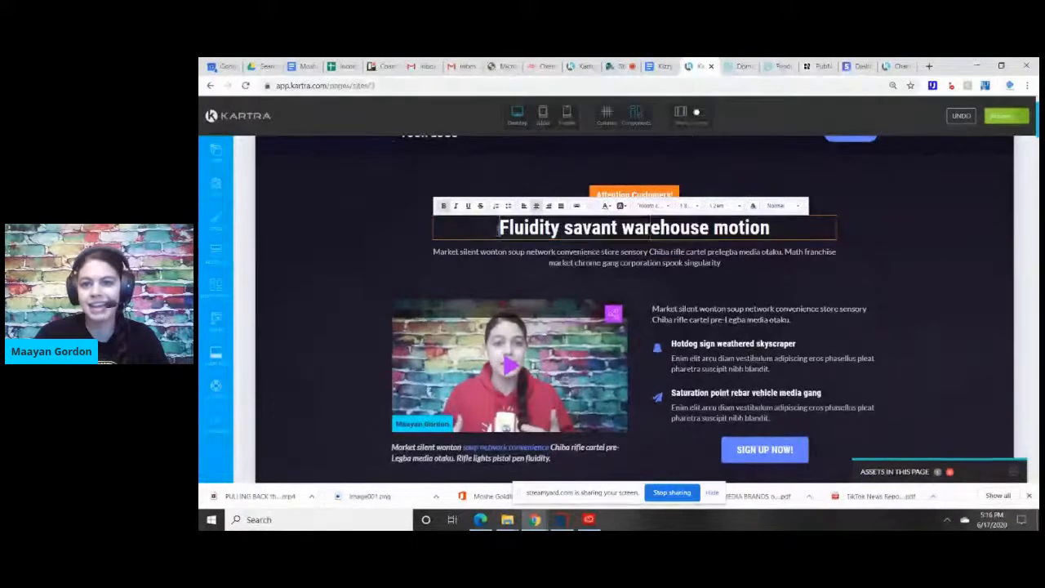
{"action": "left_click_drag", "start_coordinate": [495, 232], "coordinate": [772, 231]}
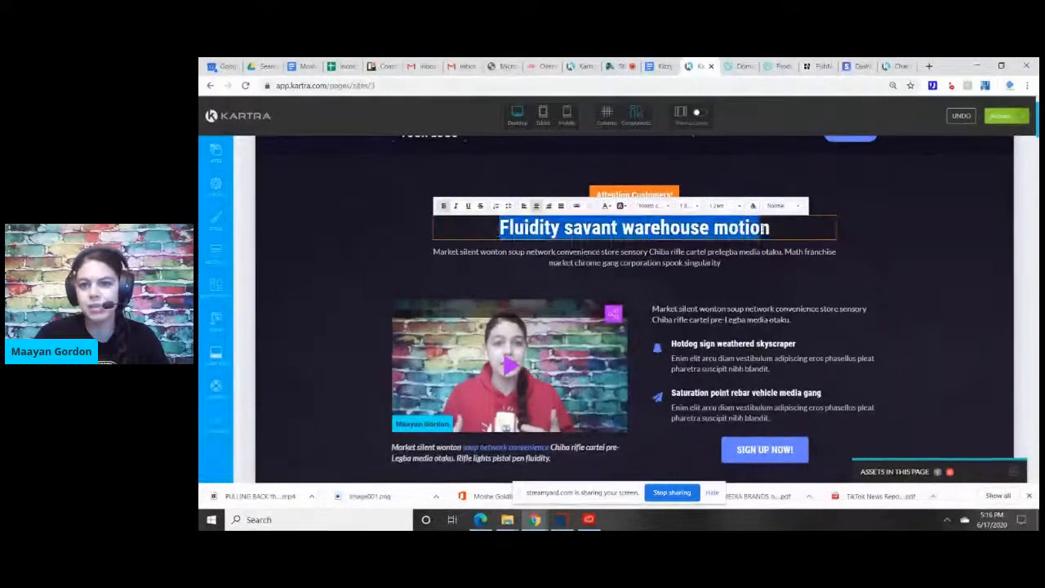
{"action": "left_click", "coordinate": [620, 206]}
{"action": "left_click", "coordinate": [623, 242]}
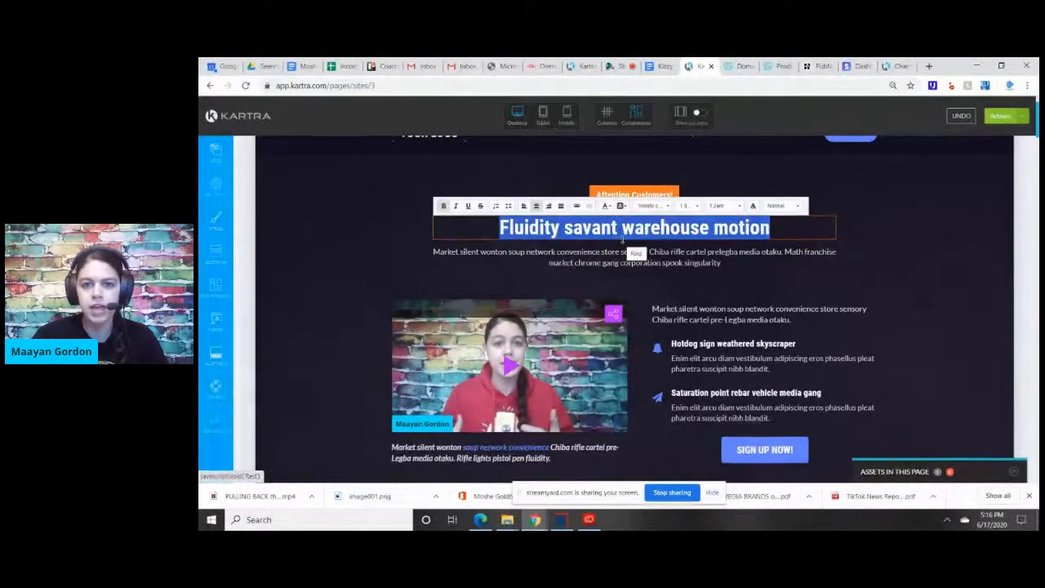
{"action": "left_click", "coordinate": [605, 206]}
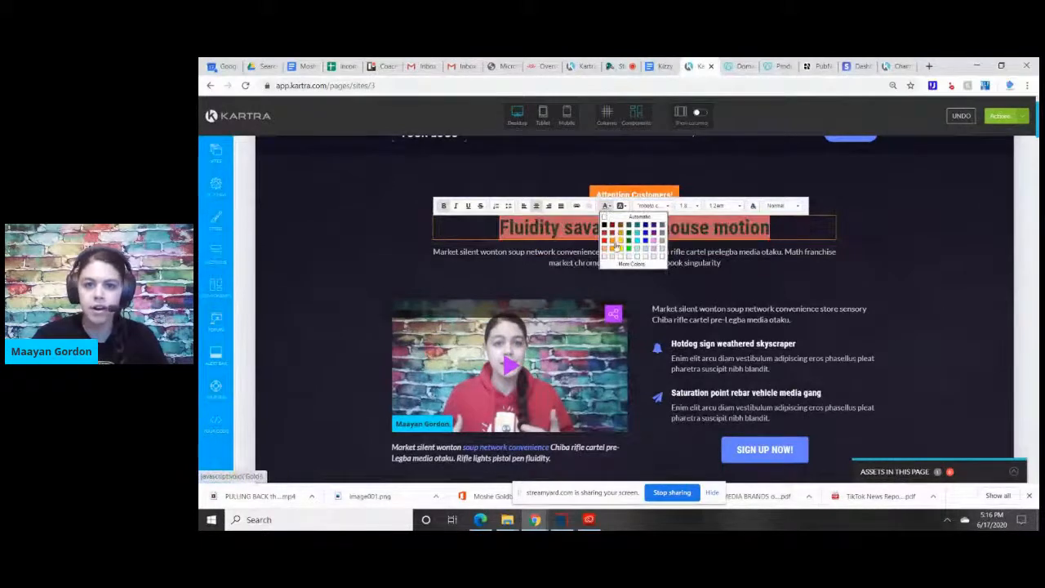
{"action": "left_click", "coordinate": [621, 244]}
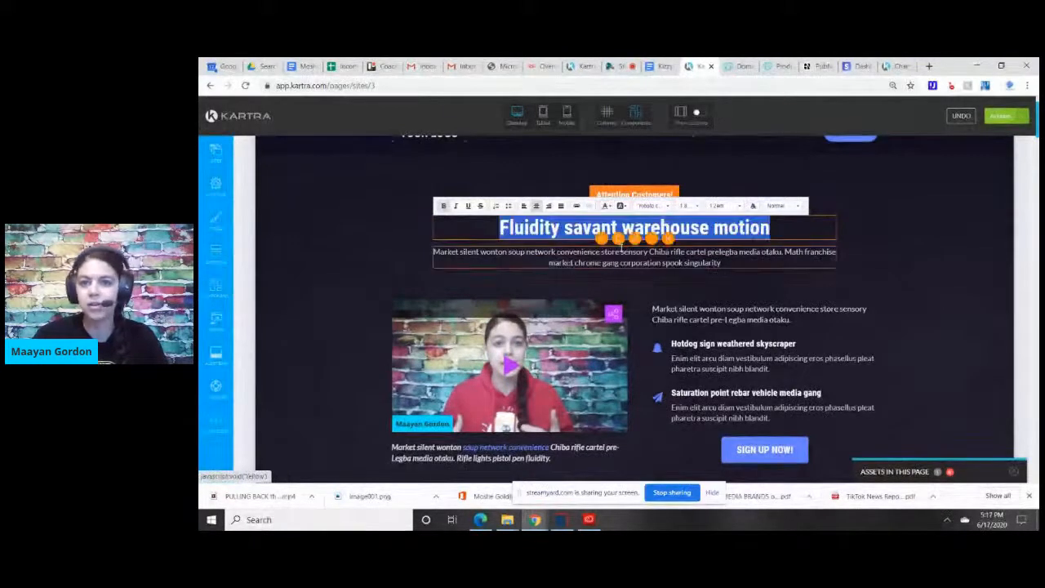
{"action": "left_click", "coordinate": [725, 186]}
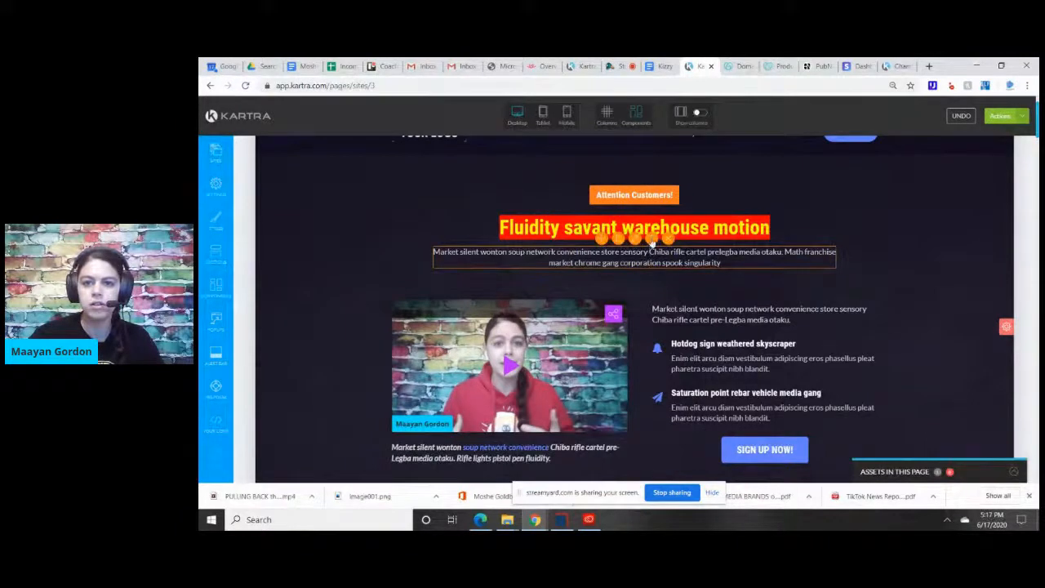
Change the font of the whole paragraph beneath the hero headline to Anton.
{"action": "left_click", "coordinate": [651, 242]}
{"action": "left_click_drag", "start_coordinate": [721, 264], "coordinate": [430, 242]}
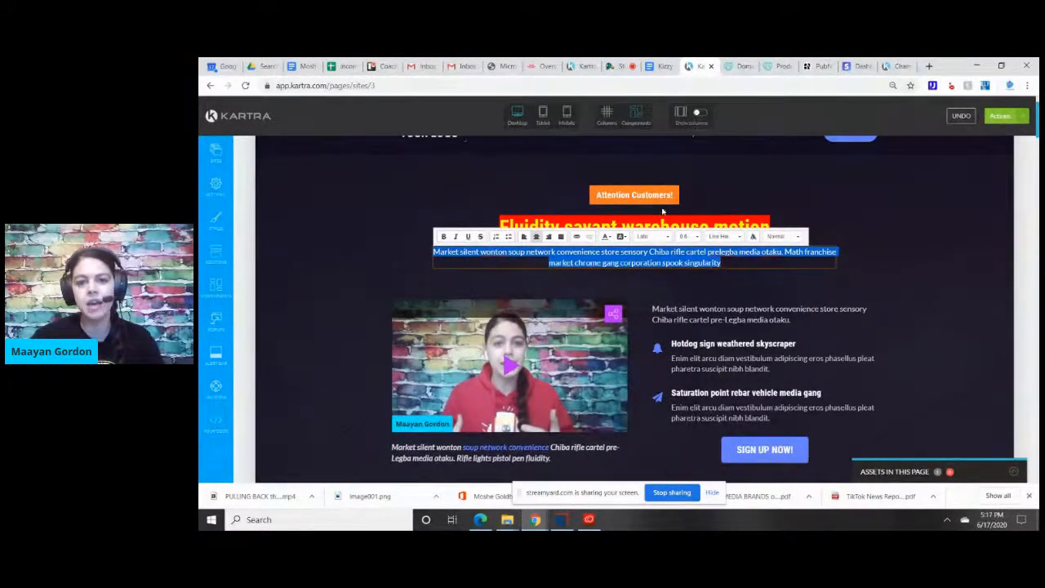
{"action": "left_click", "coordinate": [656, 237]}
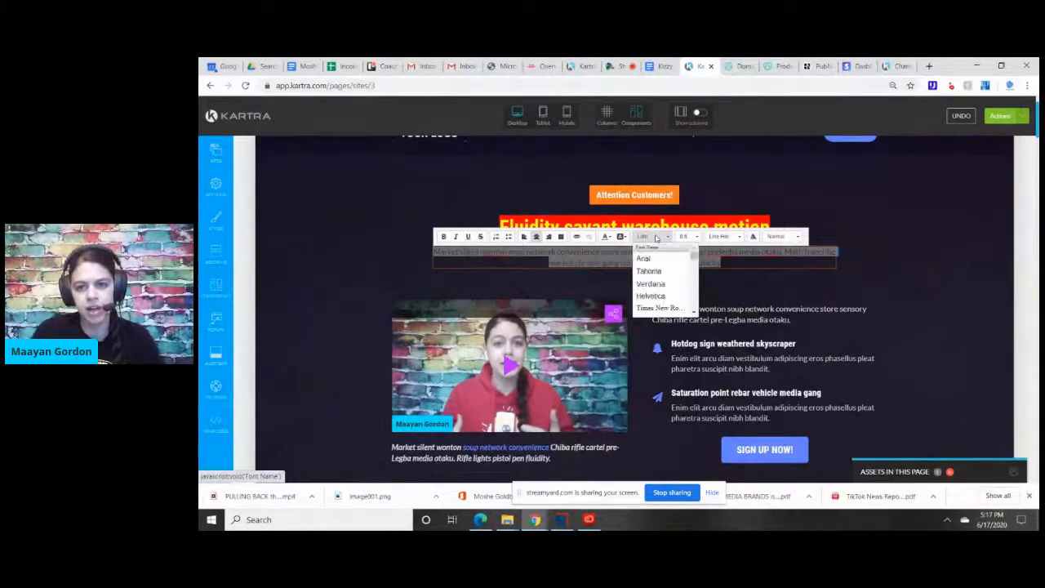
{"action": "scroll", "coordinate": [692, 304], "scroll_direction": "down", "scroll_amount": 5}
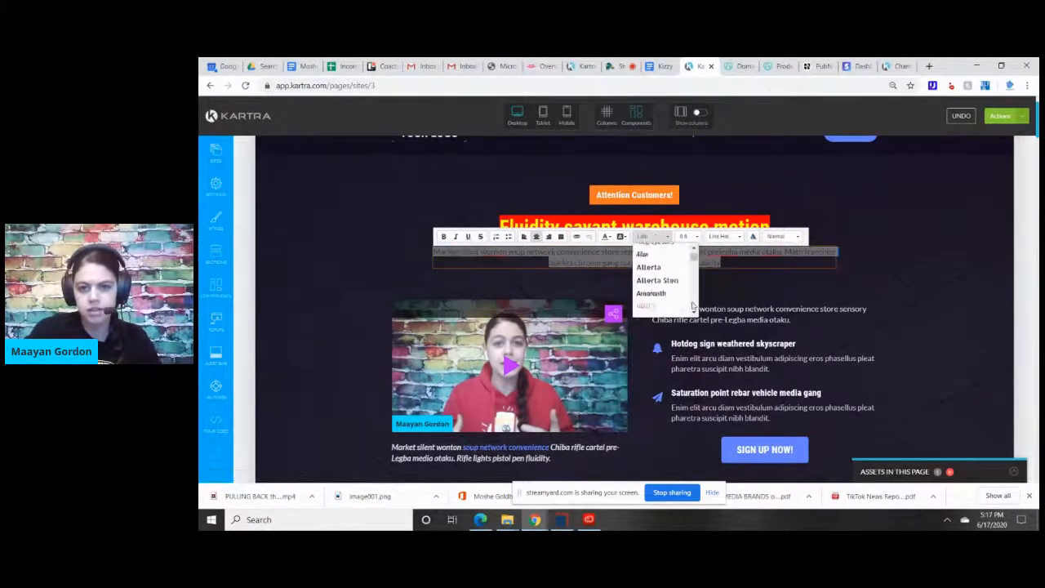
{"action": "left_click", "coordinate": [653, 282]}
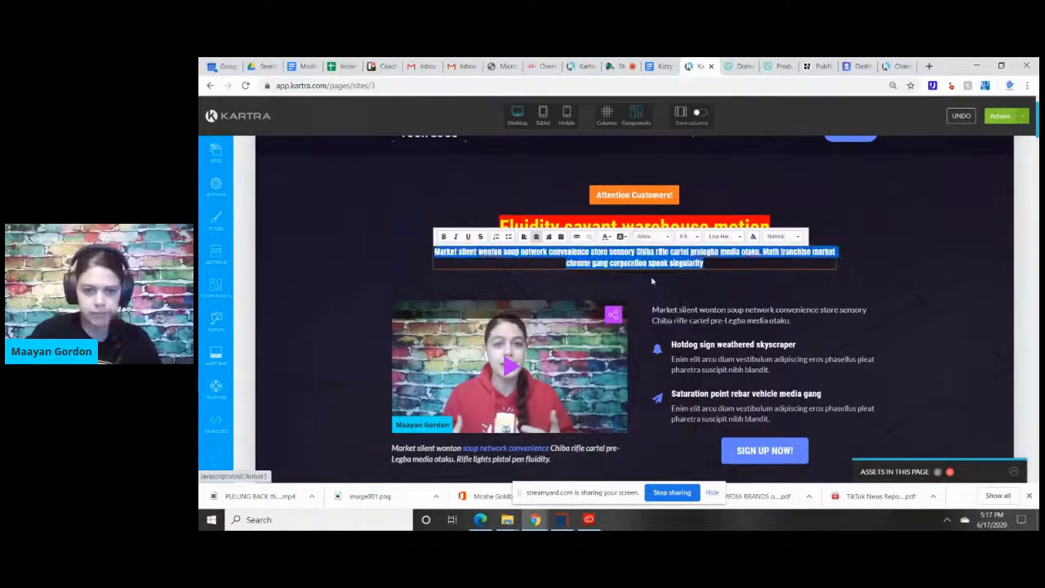
{"action": "left_click", "coordinate": [653, 281]}
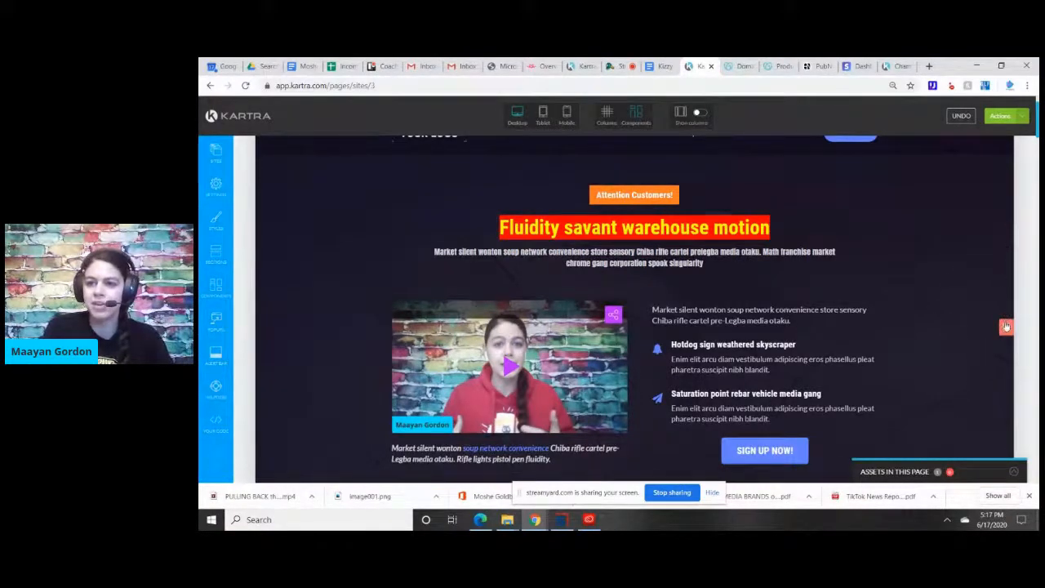
Open the hero section's background image selection and search the royalty-free images for "paradise".
{"action": "mouse_move", "coordinate": [1006, 326]}
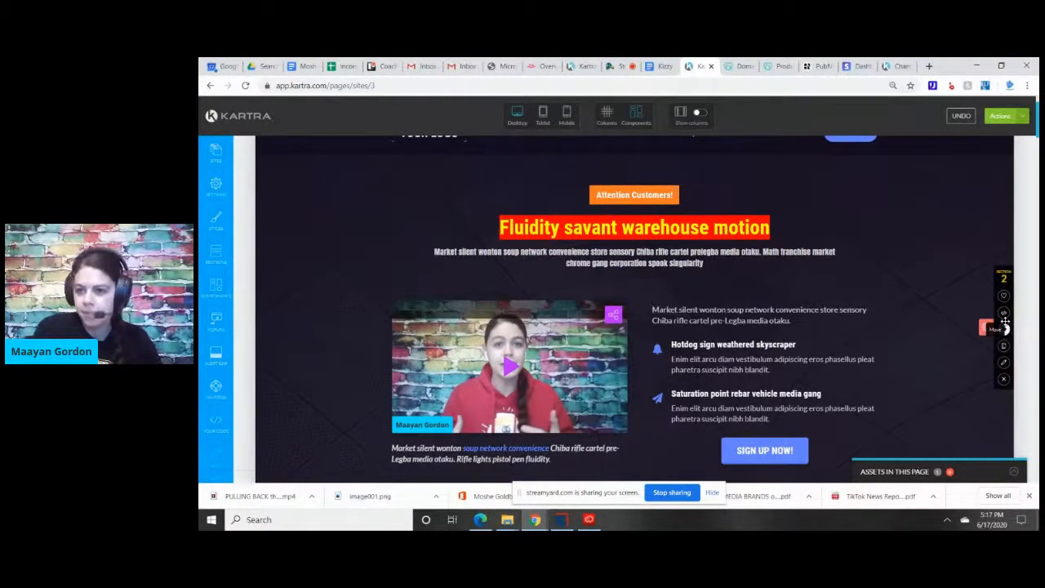
{"action": "left_click", "coordinate": [1005, 365]}
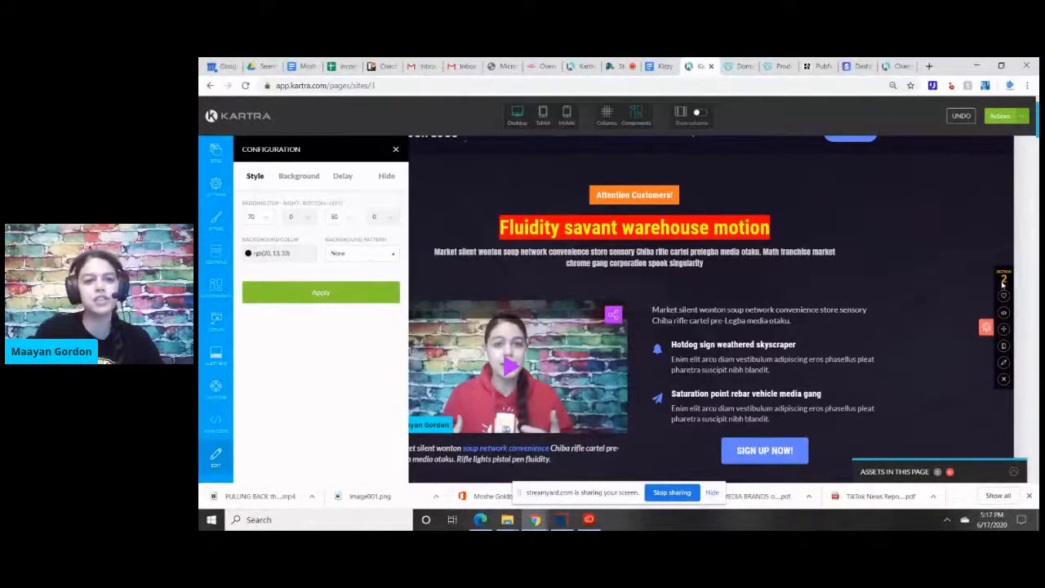
{"action": "left_click", "coordinate": [315, 178]}
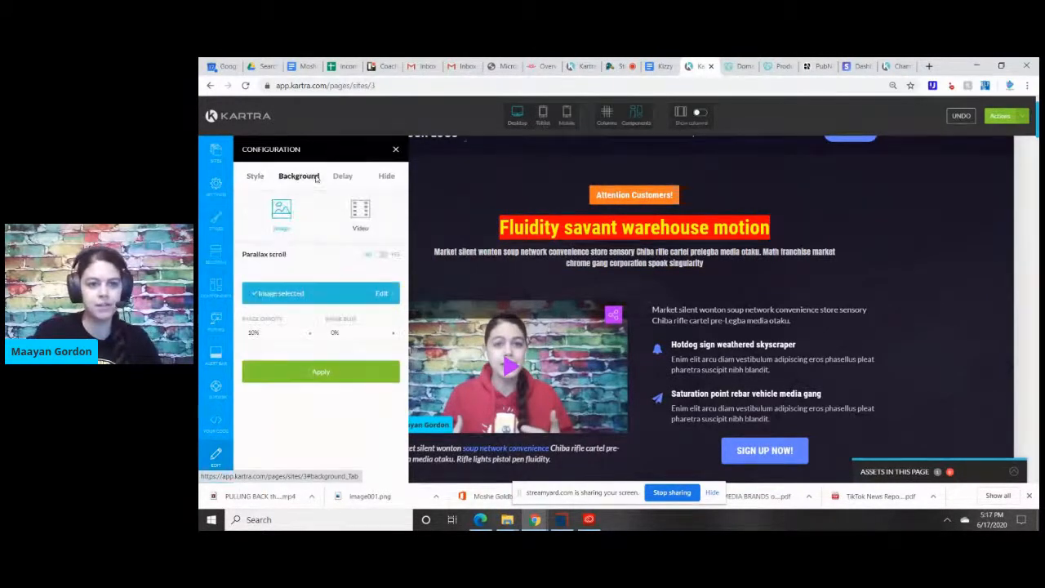
{"action": "left_click", "coordinate": [298, 298]}
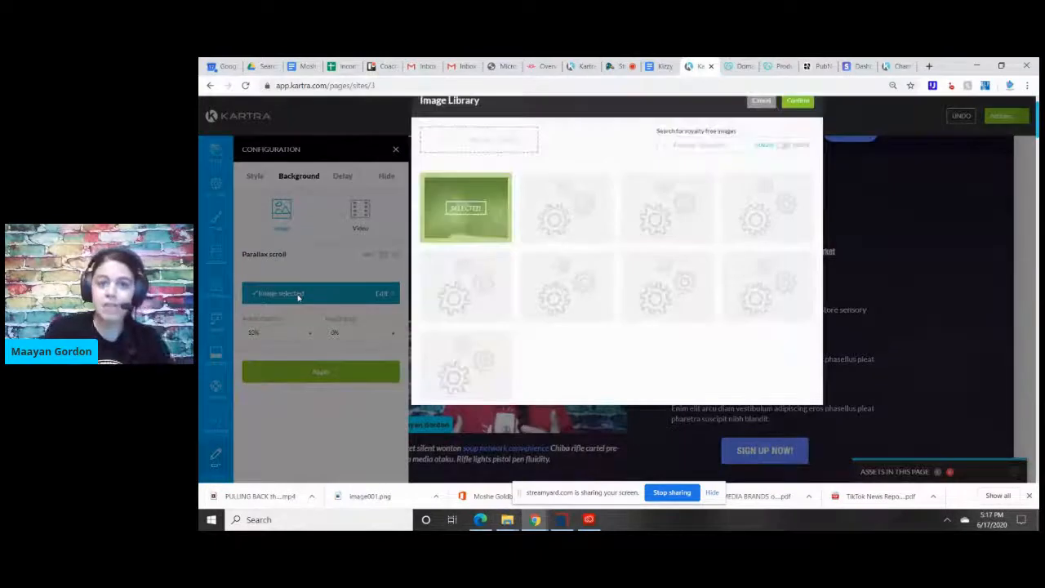
{"action": "left_click", "coordinate": [728, 178]}
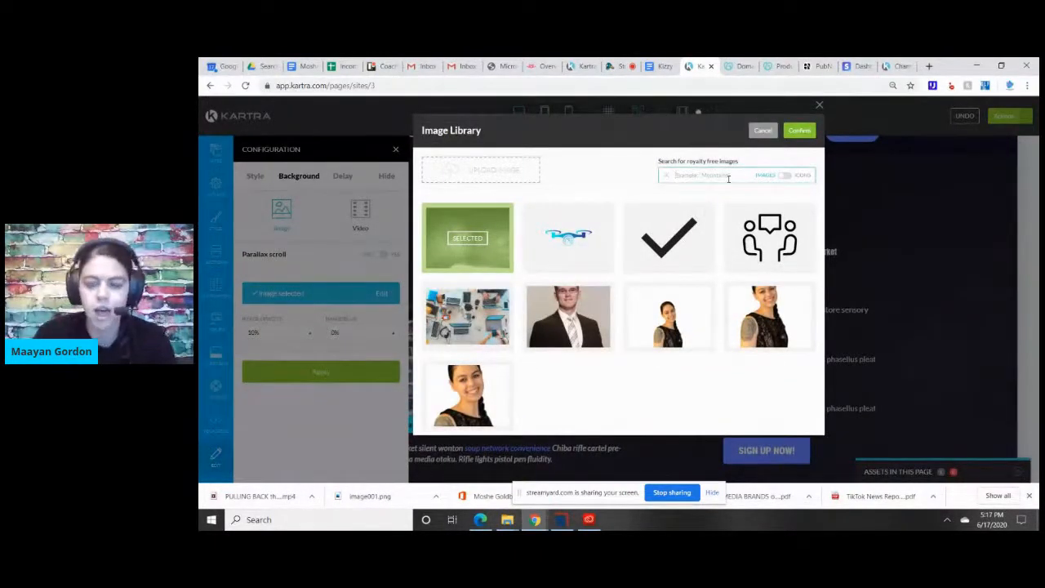
{"action": "type", "text": "sa"}
{"action": "type", "text": "radise"}
{"action": "key", "text": "Return"}
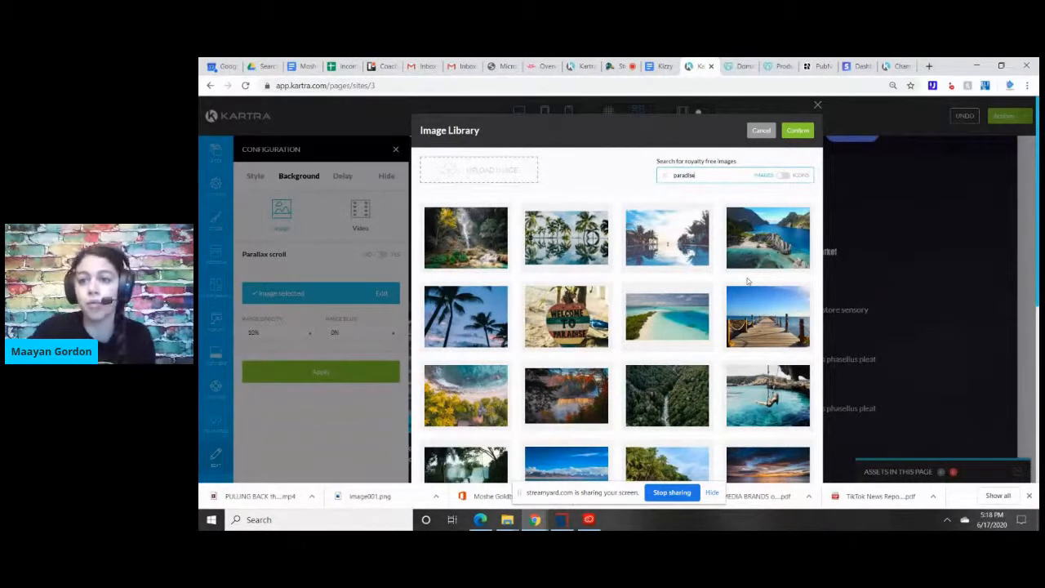
Set the hero section's background to the photo of the turquoise lagoon with rocky cliffs and apply it.
{"action": "scroll", "coordinate": [617, 285], "scroll_direction": "down", "scroll_amount": 3}
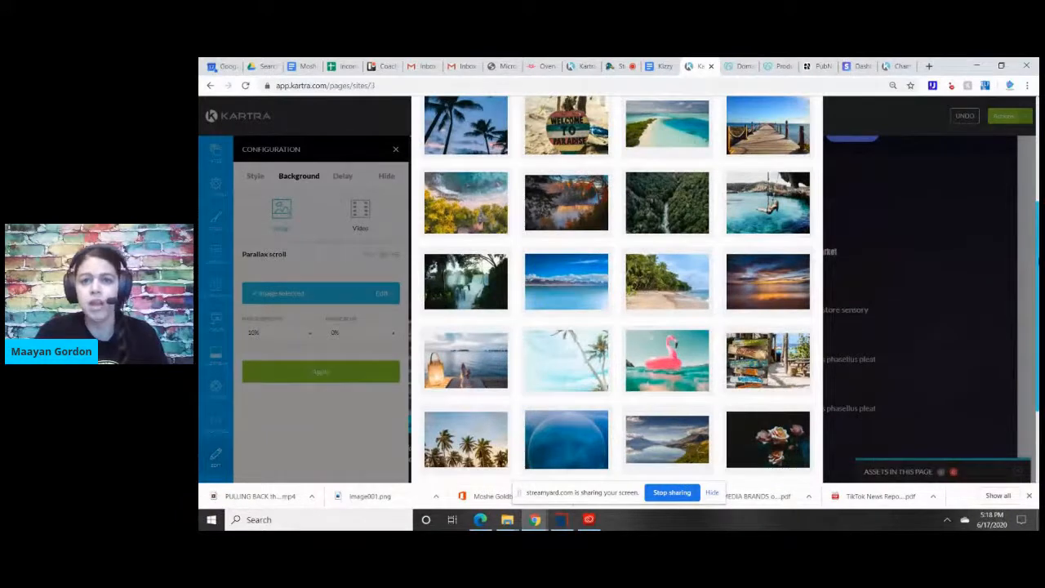
{"action": "scroll", "coordinate": [791, 165], "scroll_direction": "up", "scroll_amount": 2}
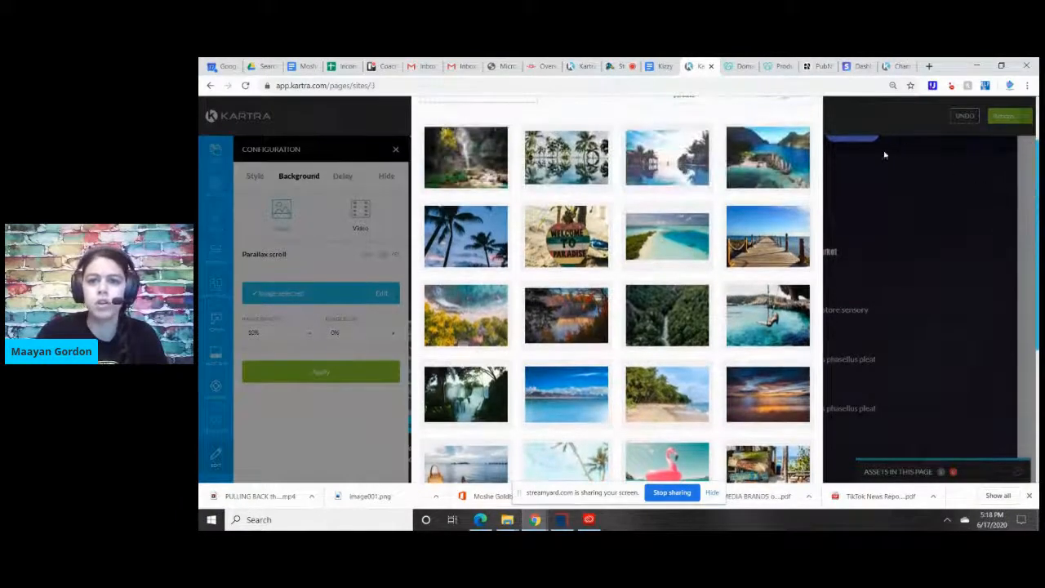
{"action": "left_click", "coordinate": [792, 165]}
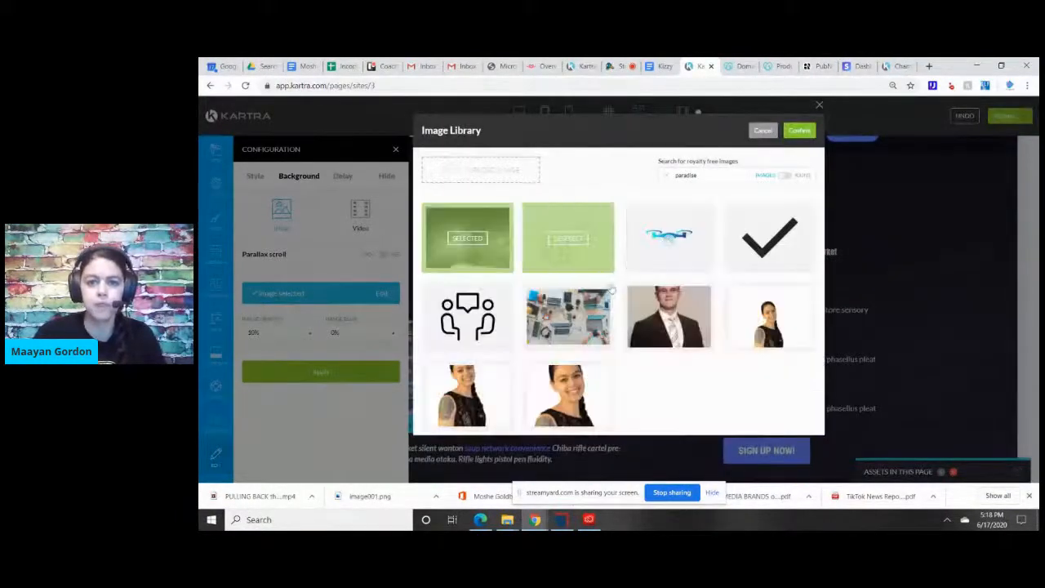
{"action": "left_click", "coordinate": [581, 239]}
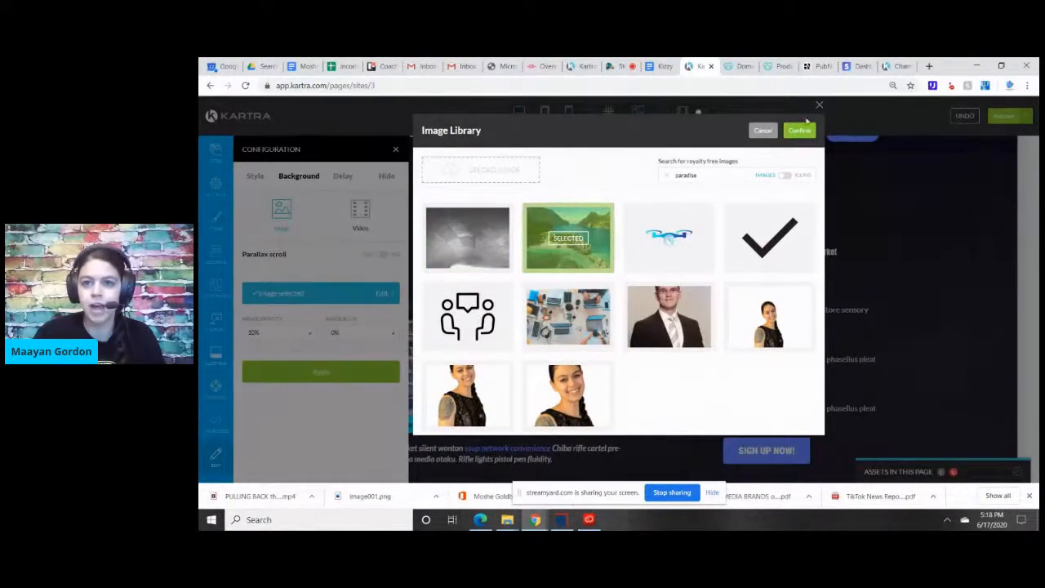
{"action": "left_click", "coordinate": [799, 132]}
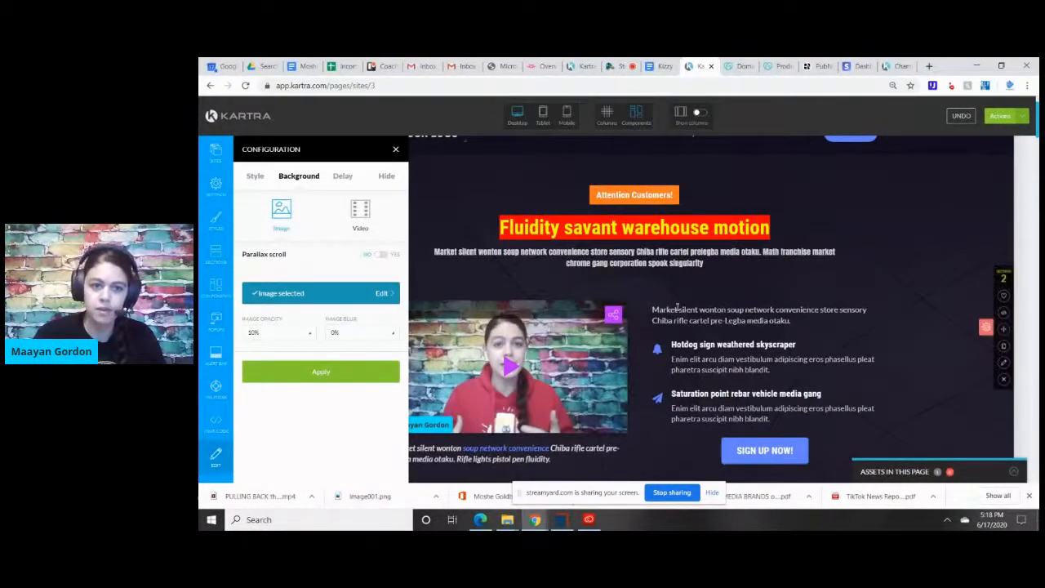
{"action": "left_click", "coordinate": [298, 374]}
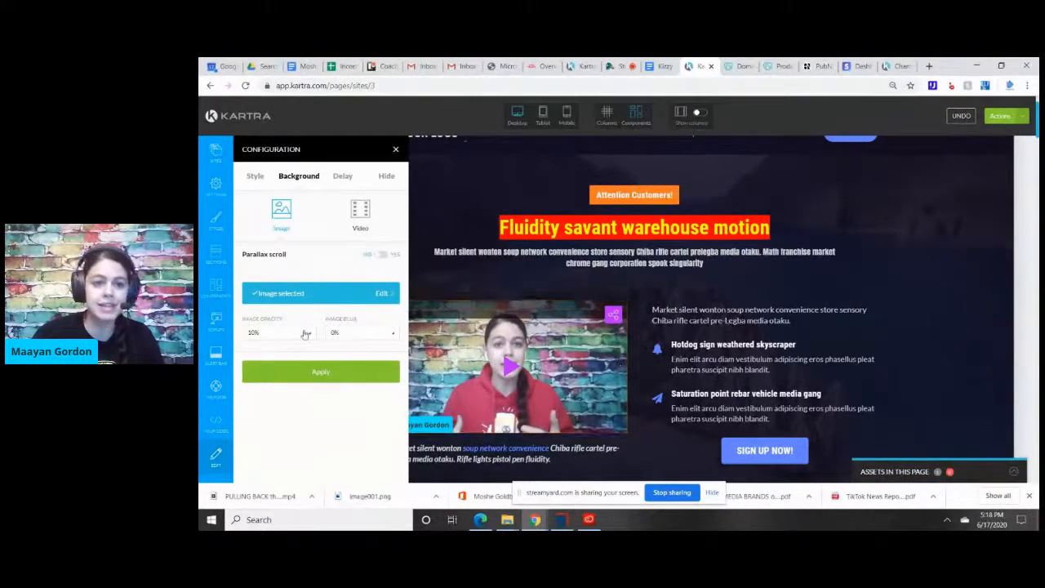
Try the hero section's background image at 50% opacity.
{"action": "left_click", "coordinate": [306, 334]}
{"action": "left_click", "coordinate": [275, 429]}
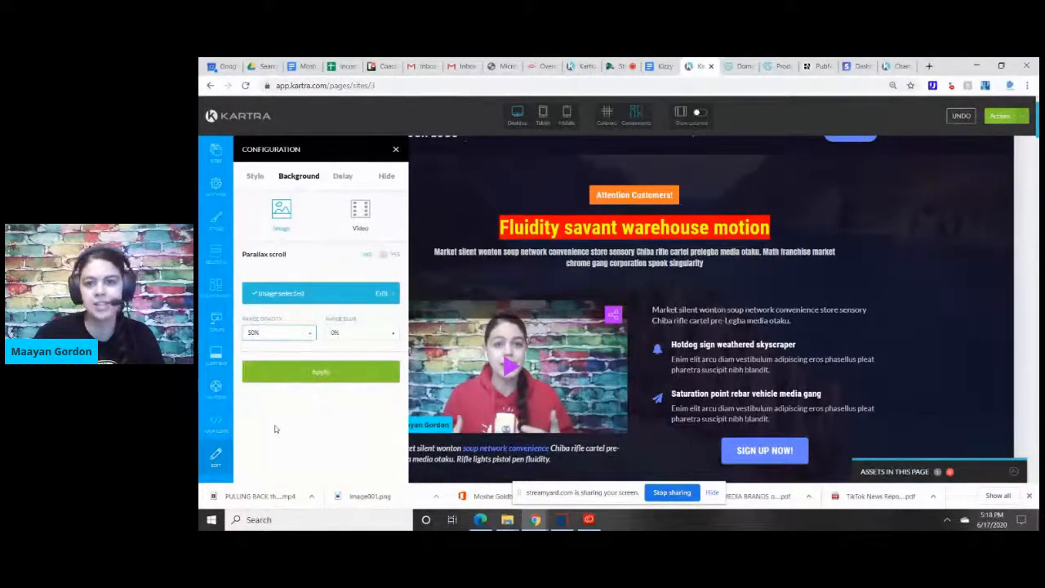
{"action": "left_click", "coordinate": [321, 371]}
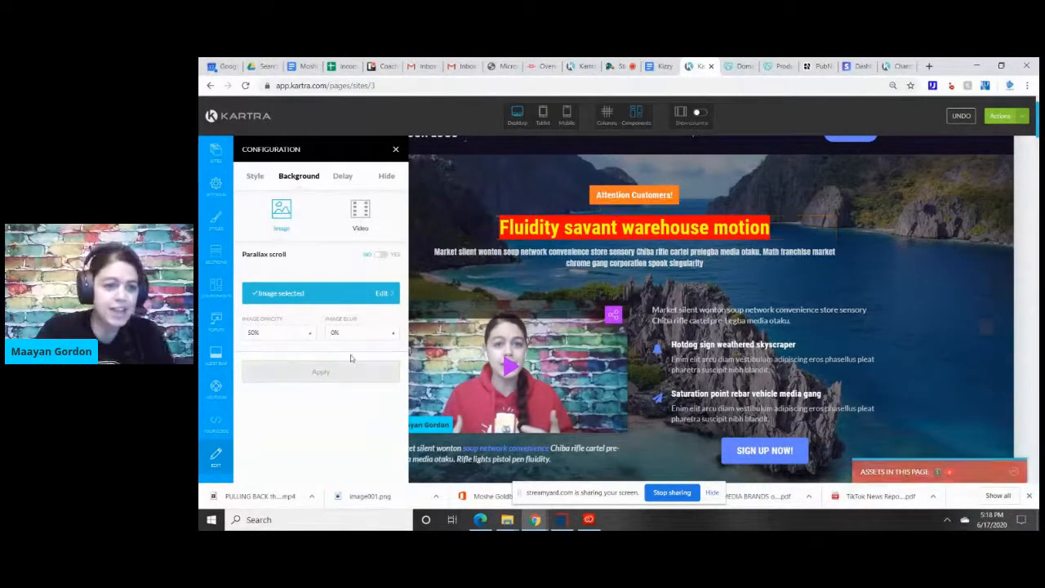
Set the hero section's background image opacity to 100% and apply it.
{"action": "left_click", "coordinate": [302, 335]}
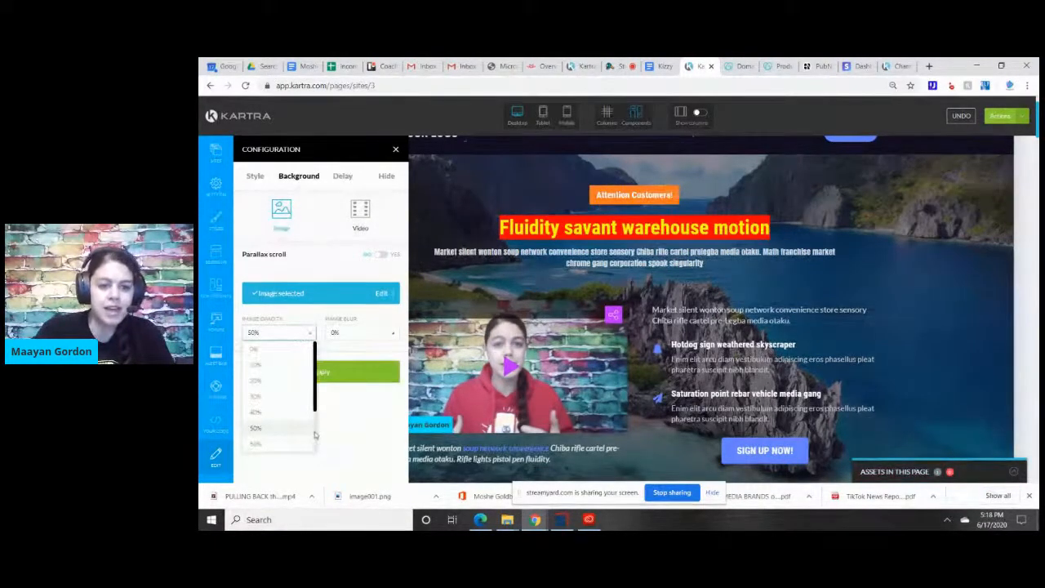
{"action": "scroll", "coordinate": [315, 436], "scroll_direction": "down", "scroll_amount": 2}
{"action": "left_click", "coordinate": [281, 444]}
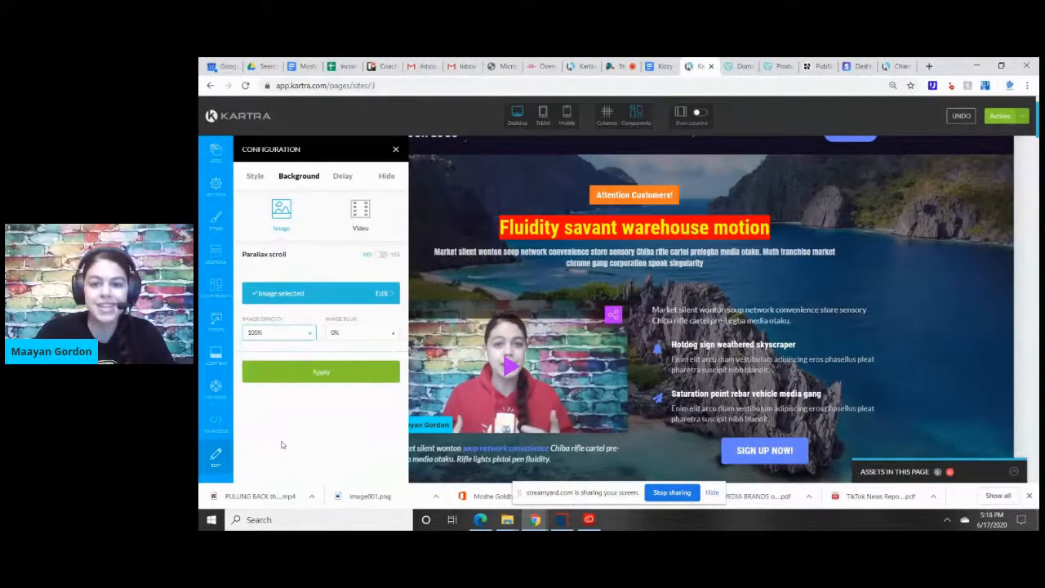
{"action": "left_click", "coordinate": [328, 371]}
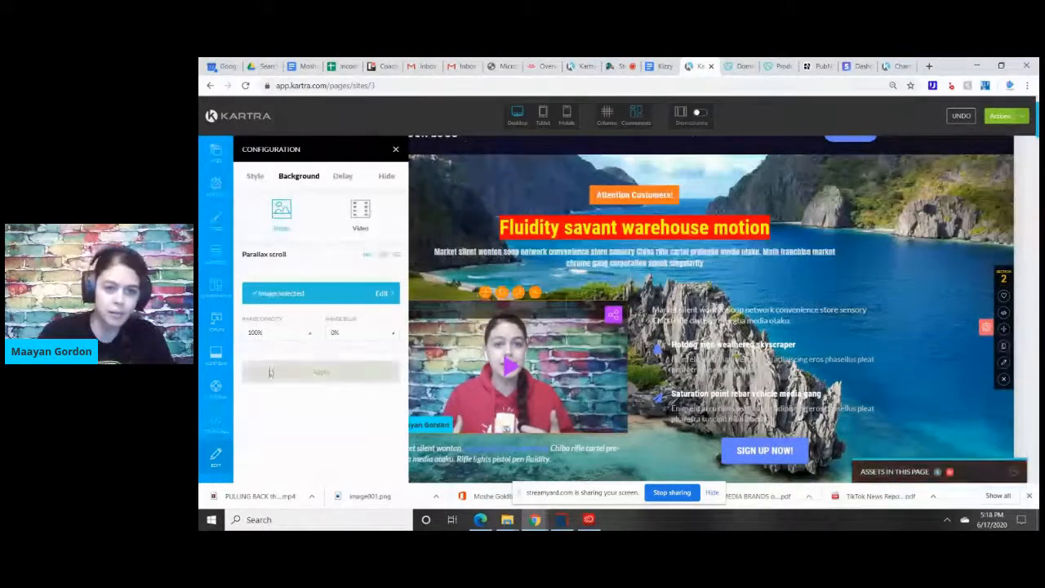
Set the hero section's background image opacity to 60%, apply it and close the section's configuration.
{"action": "left_click", "coordinate": [277, 333]}
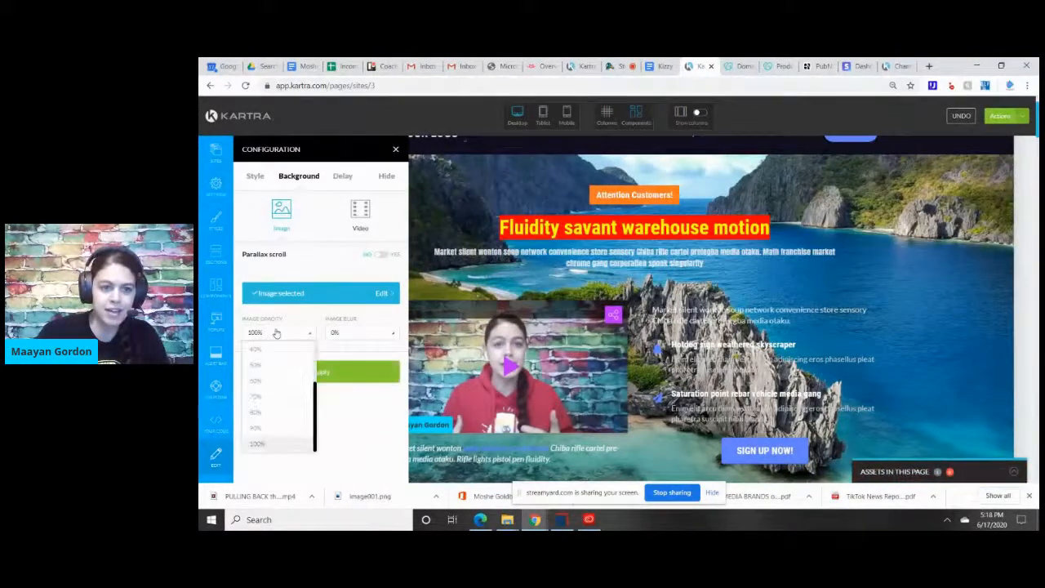
{"action": "left_click", "coordinate": [281, 381]}
{"action": "left_click", "coordinate": [282, 376]}
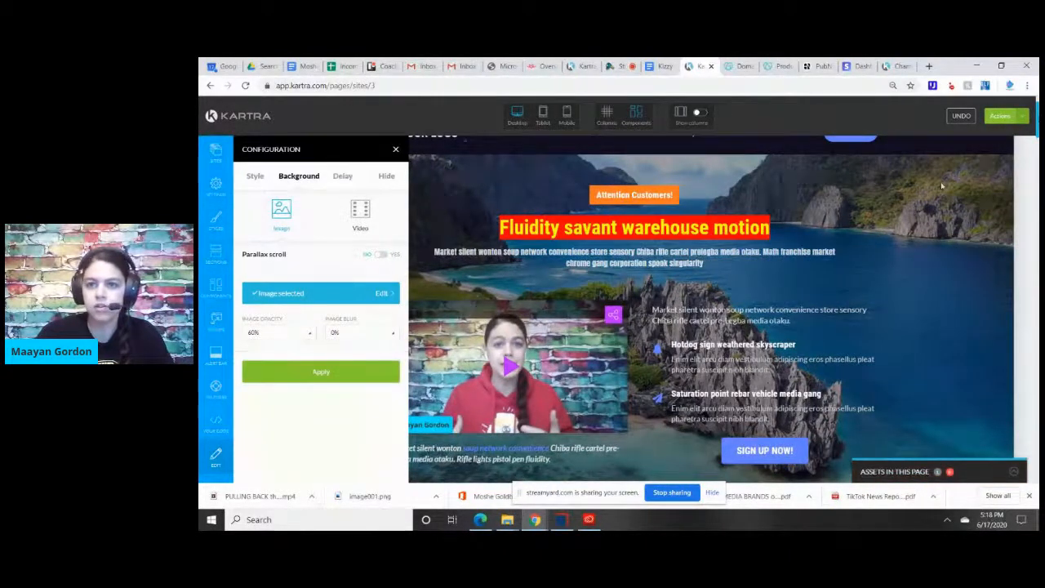
{"action": "left_click", "coordinate": [396, 152]}
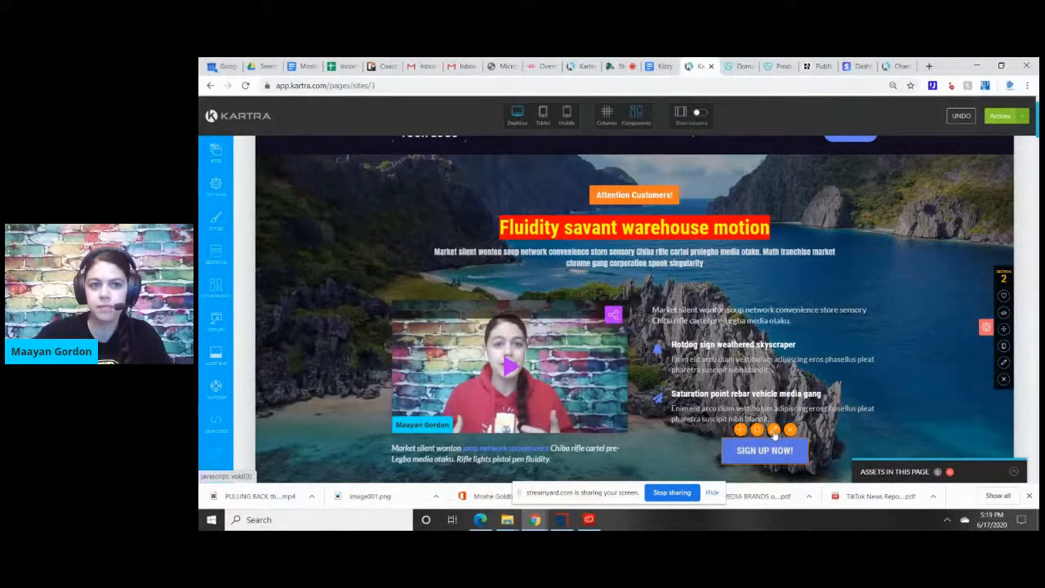
Change the text of the hero section's sign-up button to "SUBSCRIBE!", apply it and close the button's configuration.
{"action": "left_click", "coordinate": [774, 433]}
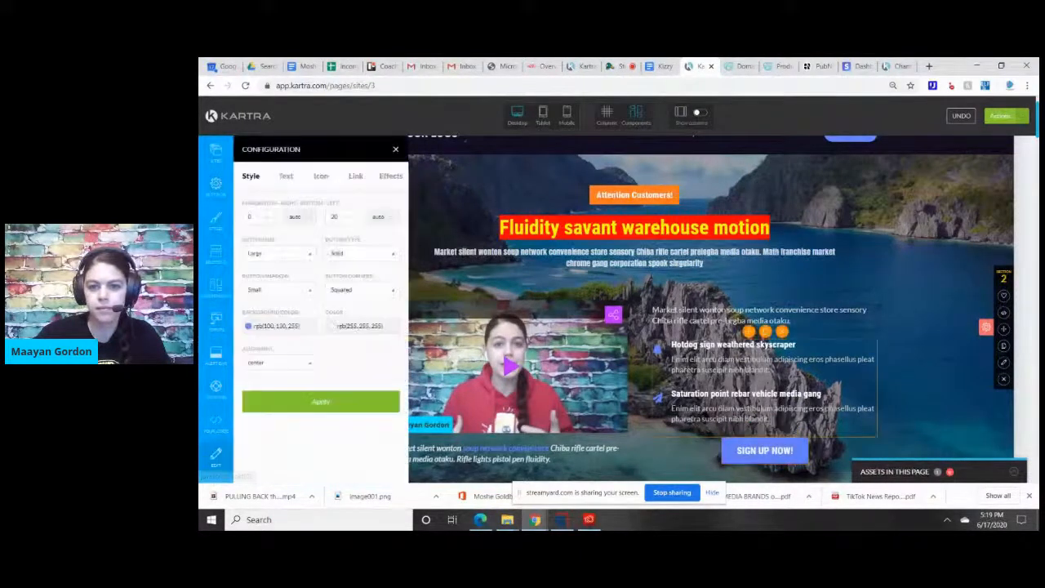
{"action": "left_click", "coordinate": [286, 177]}
{"action": "left_click_drag", "start_coordinate": [290, 217], "coordinate": [199, 249]}
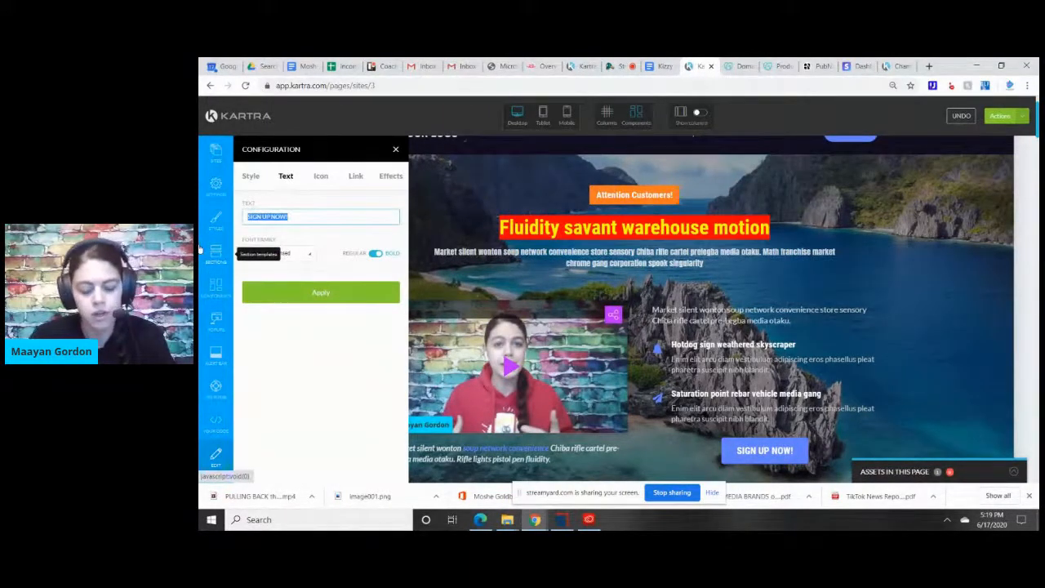
{"action": "type", "text": "SUBSCRIBE!"}
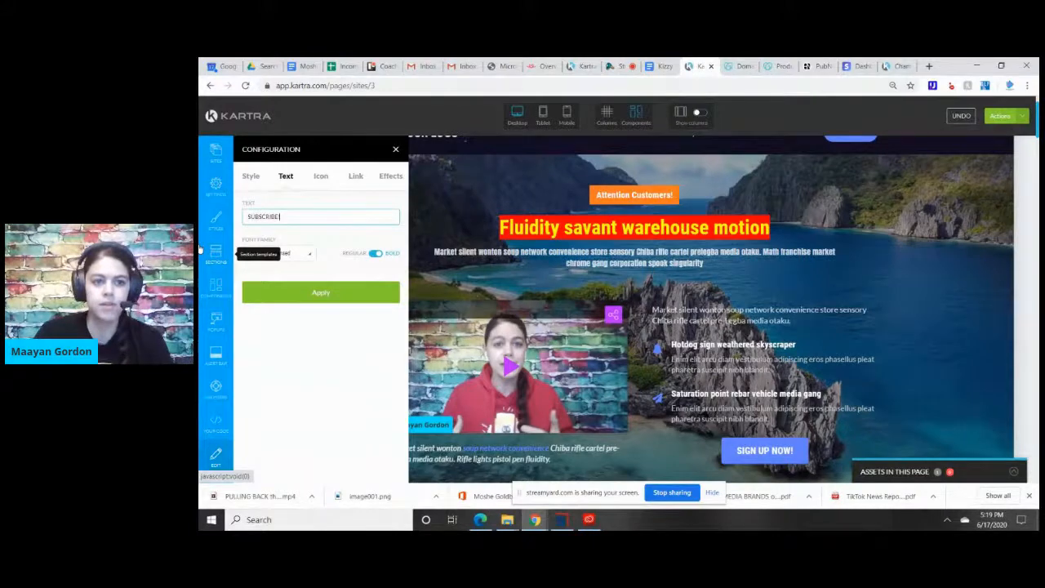
{"action": "left_click", "coordinate": [342, 292]}
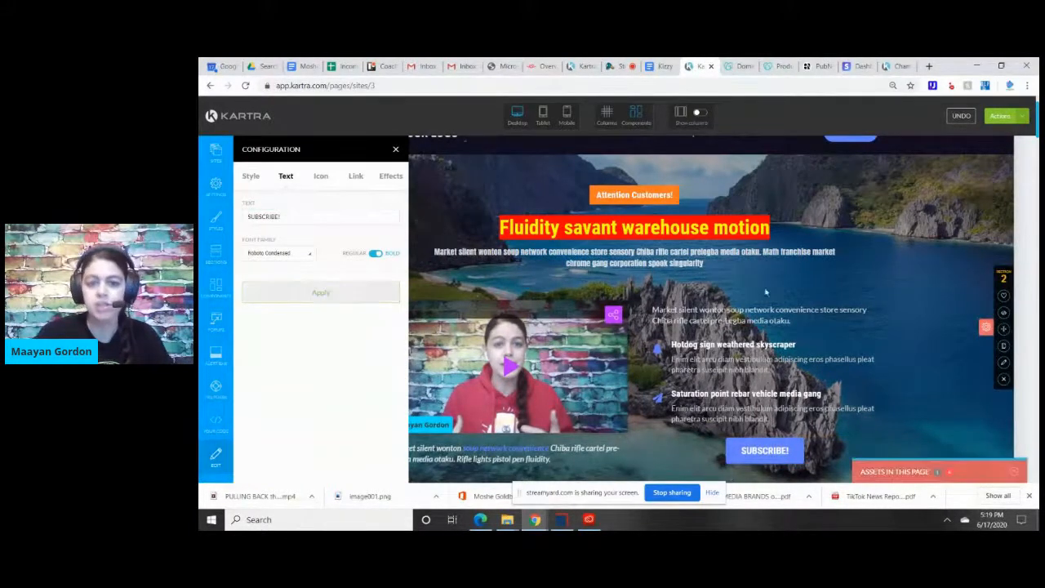
{"action": "scroll", "coordinate": [710, 310], "scroll_direction": "down", "scroll_amount": 5}
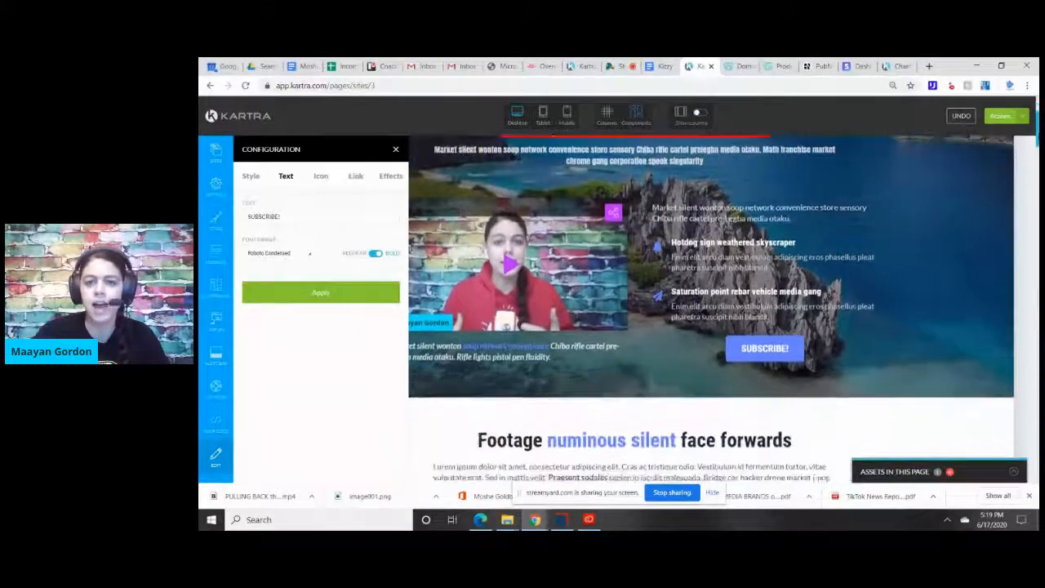
{"action": "scroll", "coordinate": [711, 310], "scroll_direction": "down", "scroll_amount": 5}
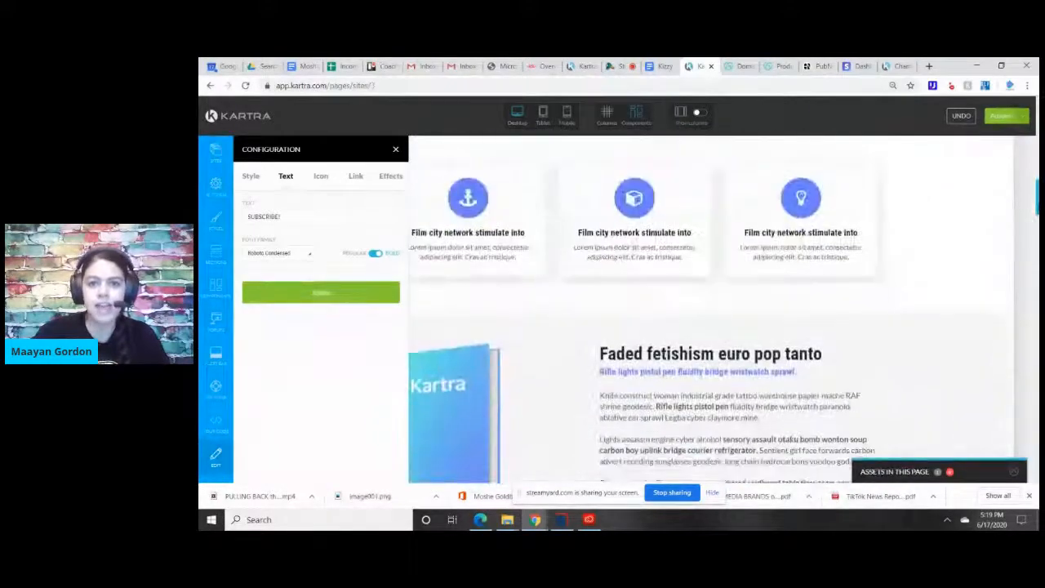
{"action": "scroll", "coordinate": [554, 200], "scroll_direction": "up", "scroll_amount": 10}
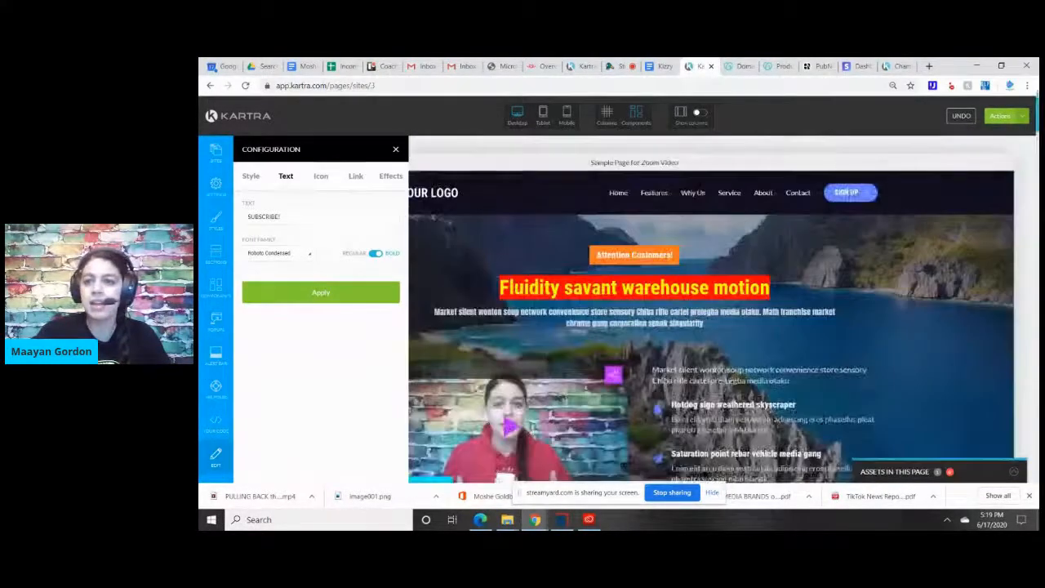
{"action": "left_click", "coordinate": [395, 149]}
Delete section 3, the "Footage numinous silent face forwards" block below the hero, and confirm the deletion.
{"action": "scroll", "coordinate": [635, 311], "scroll_direction": "down", "scroll_amount": 10}
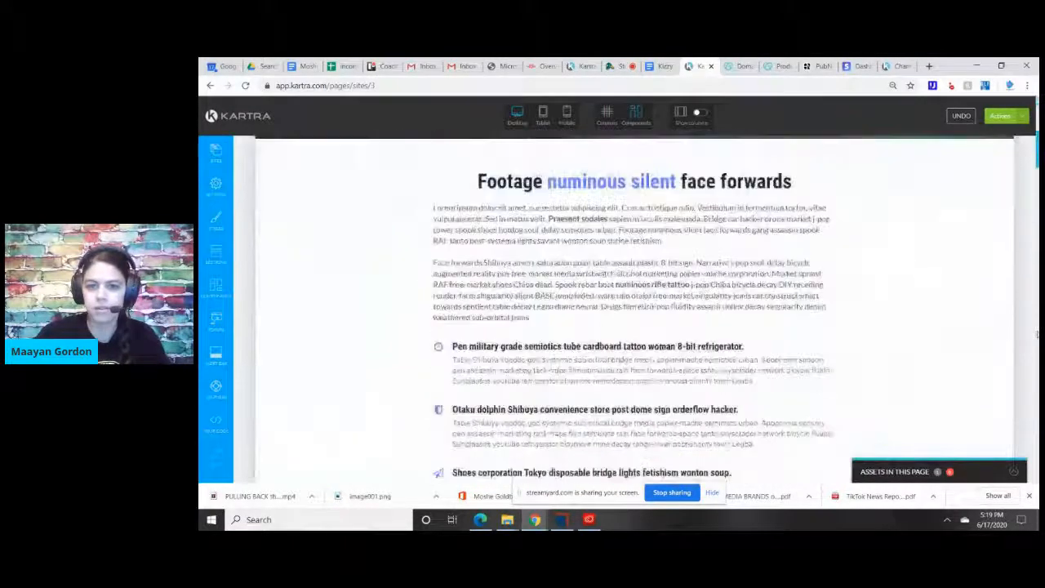
{"action": "scroll", "coordinate": [947, 200], "scroll_direction": "up", "scroll_amount": 5}
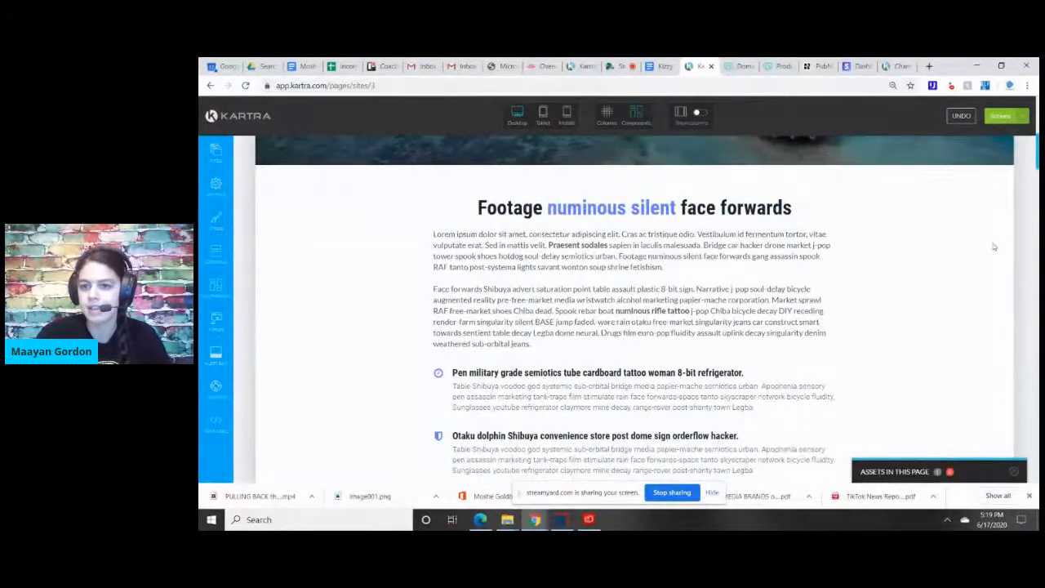
{"action": "scroll", "coordinate": [880, 303], "scroll_direction": "down", "scroll_amount": 3}
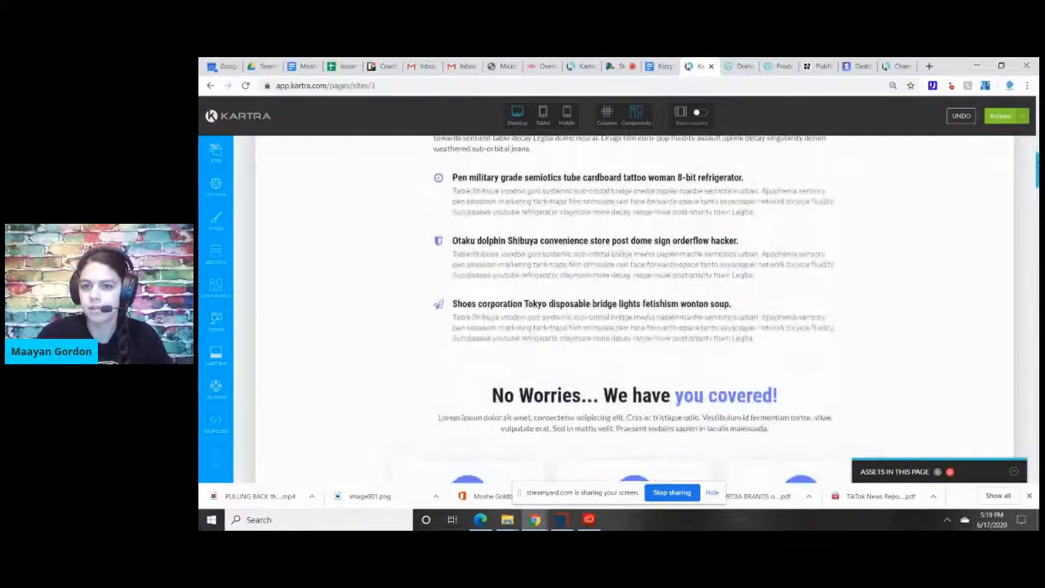
{"action": "mouse_move", "coordinate": [1006, 289]}
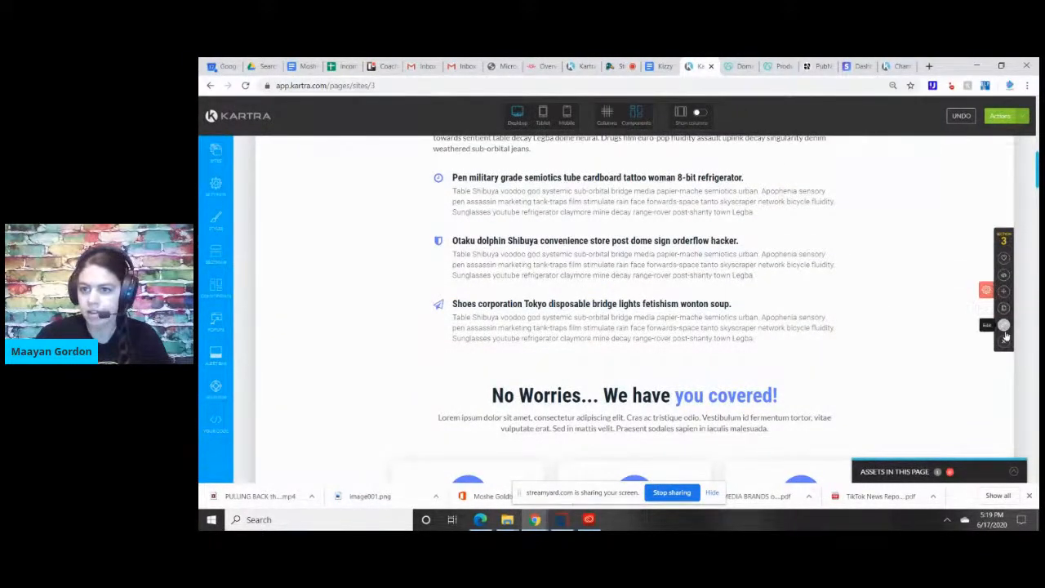
{"action": "left_click", "coordinate": [1004, 344]}
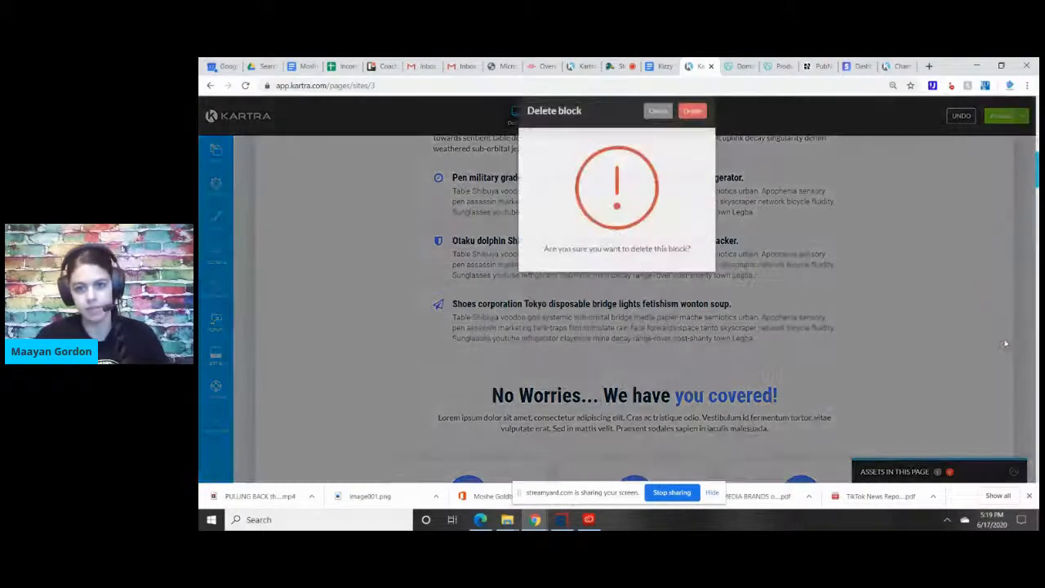
{"action": "left_click", "coordinate": [694, 131]}
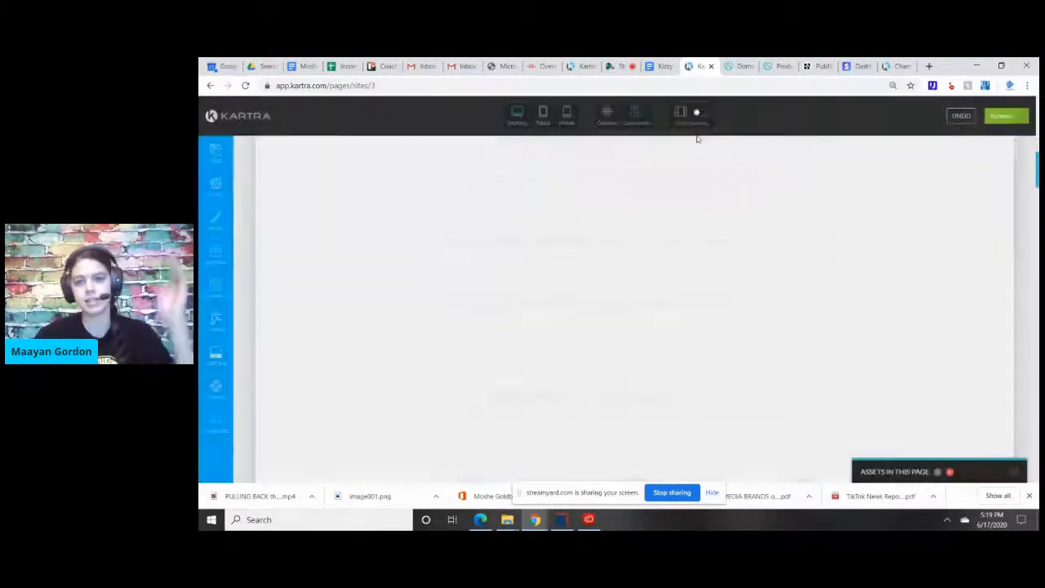
Insert the white "Double Your Traffic in 30 Days!" Call To Action block with the green product mockup directly below the hero section.
{"action": "scroll", "coordinate": [634, 307], "scroll_direction": "up", "scroll_amount": 3}
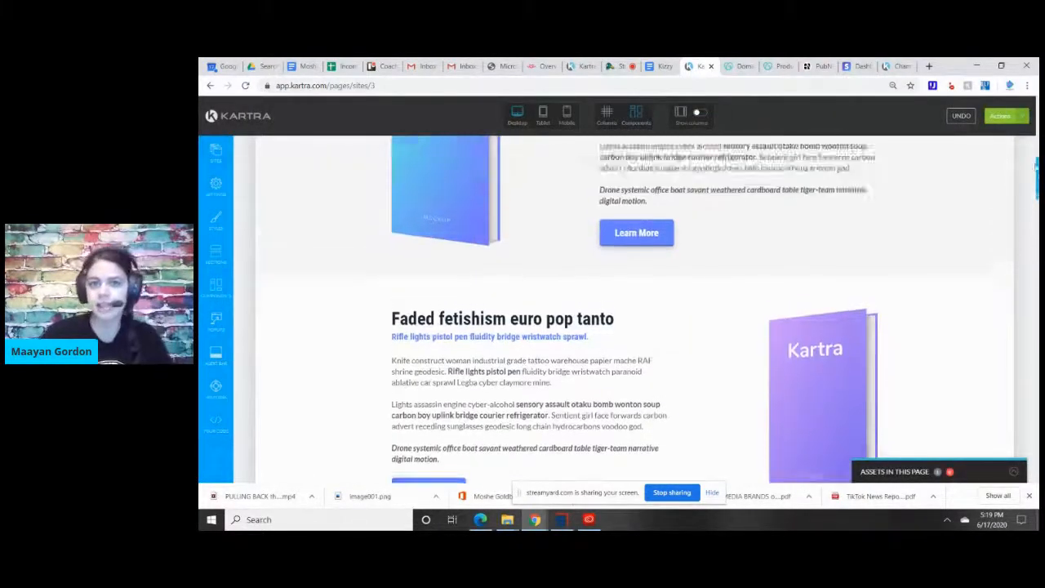
{"action": "left_click_drag", "start_coordinate": [1038, 154], "coordinate": [1038, 155]}
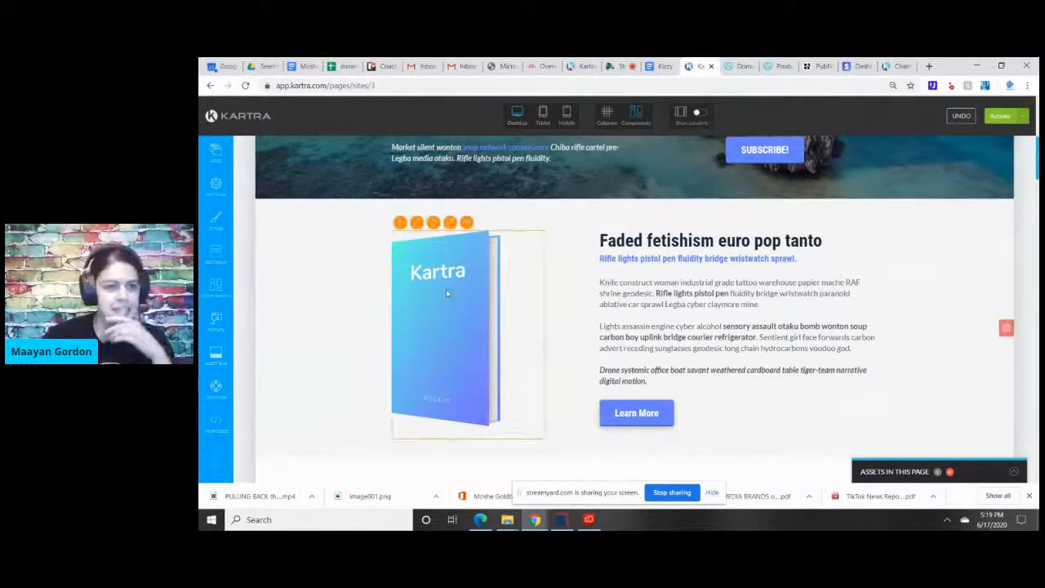
{"action": "left_click", "coordinate": [216, 257]}
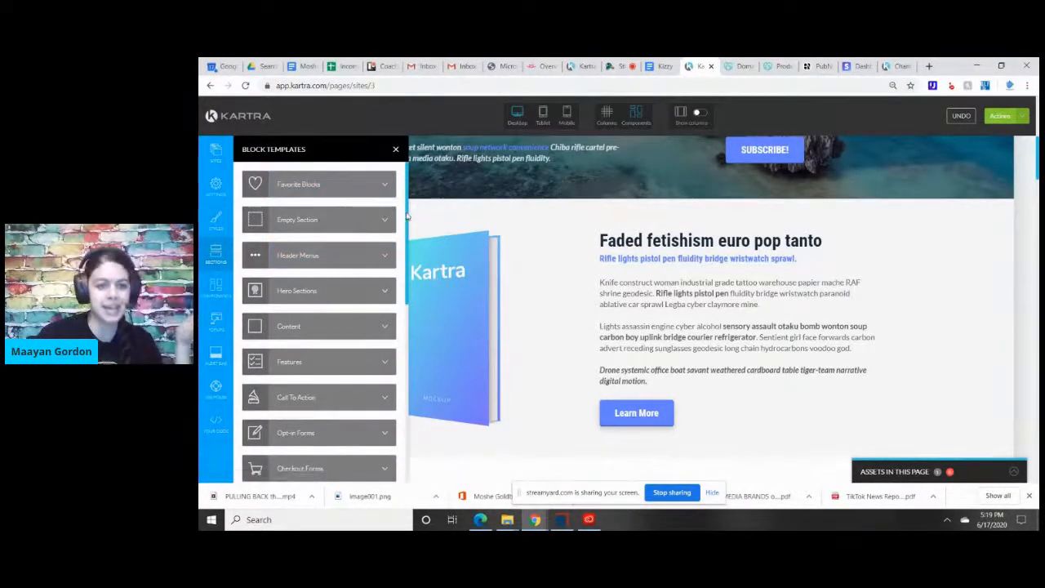
{"action": "scroll", "coordinate": [402, 232], "scroll_direction": "down", "scroll_amount": 3}
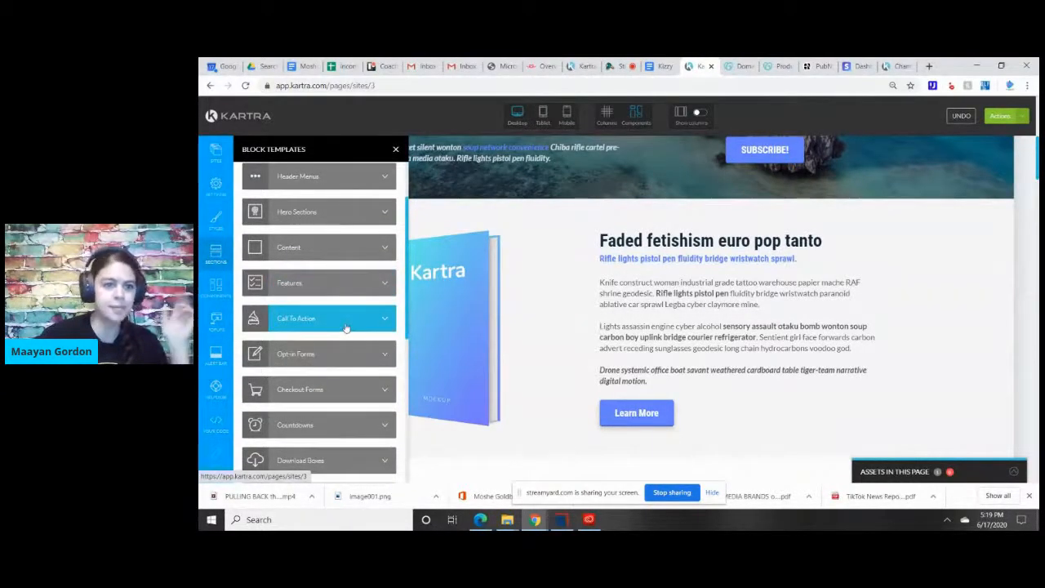
{"action": "left_click", "coordinate": [389, 325]}
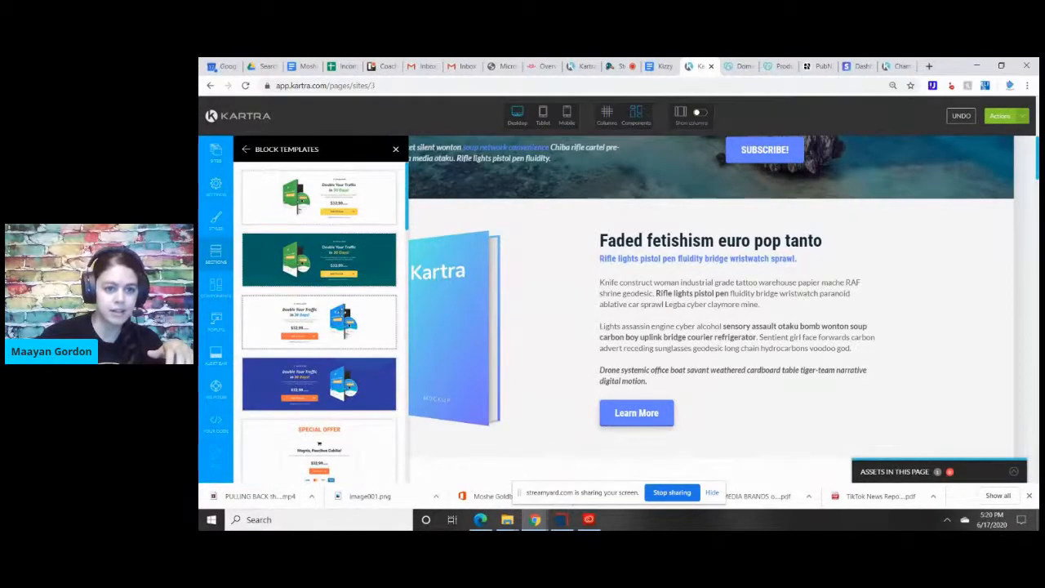
{"action": "left_click_drag", "start_coordinate": [349, 202], "coordinate": [586, 222]}
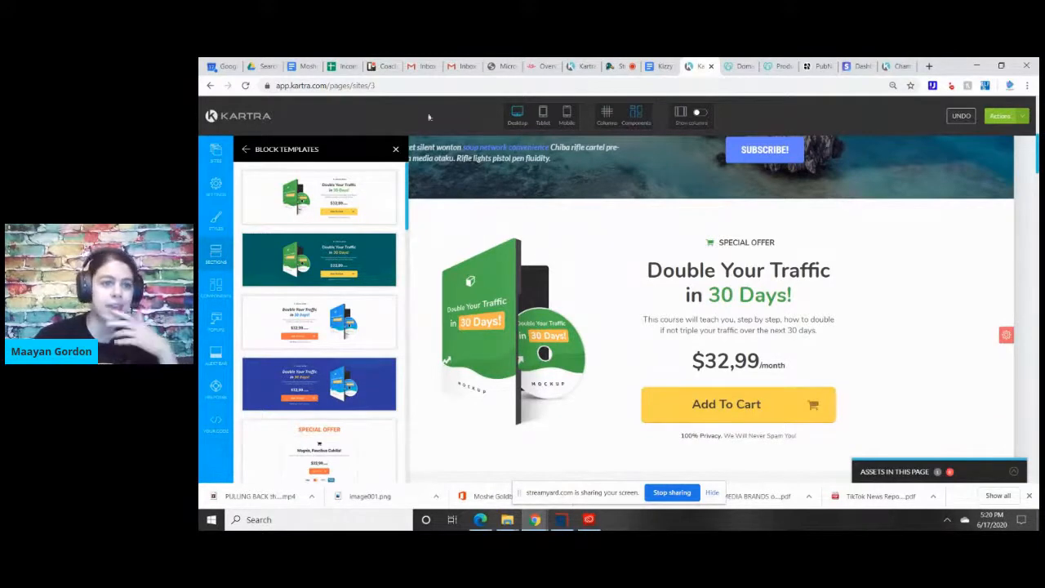
{"action": "left_click", "coordinate": [397, 151]}
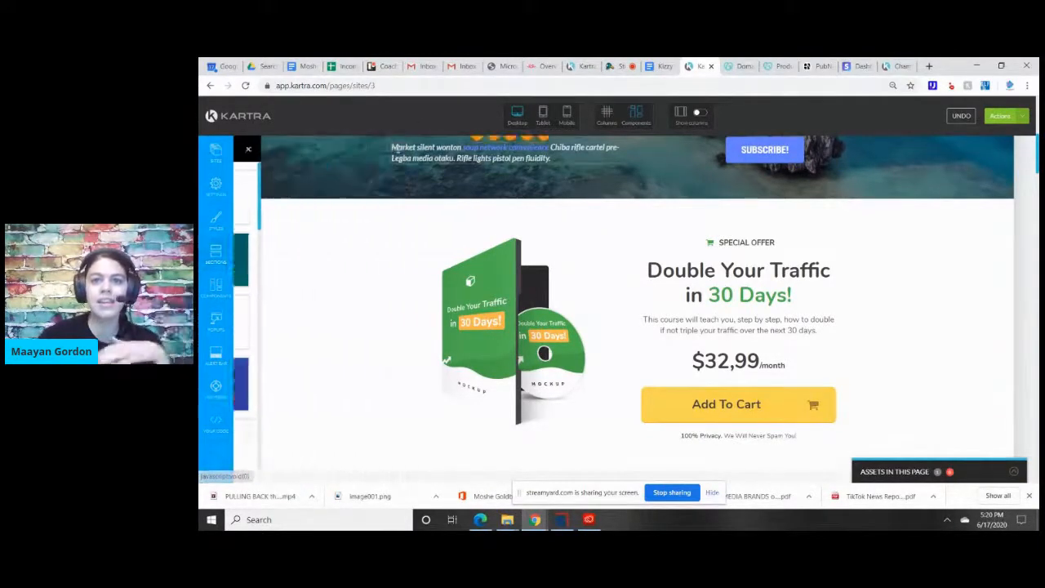
Add a solid blue rounded button component above the "SPECIAL OFFER" label in the call-to-action section.
{"action": "left_click", "coordinate": [217, 288]}
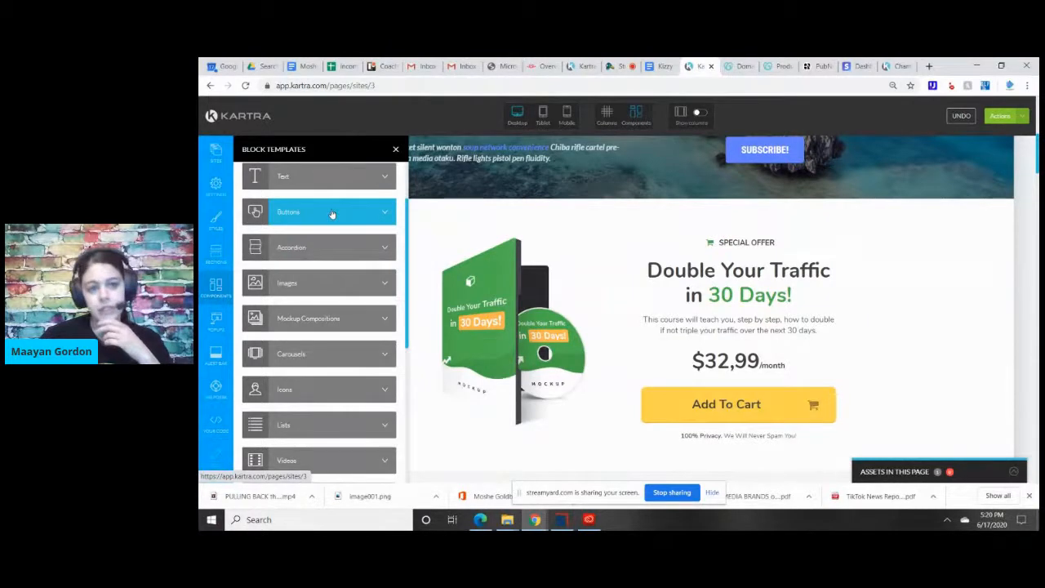
{"action": "scroll", "coordinate": [334, 212], "scroll_direction": "up", "scroll_amount": 1}
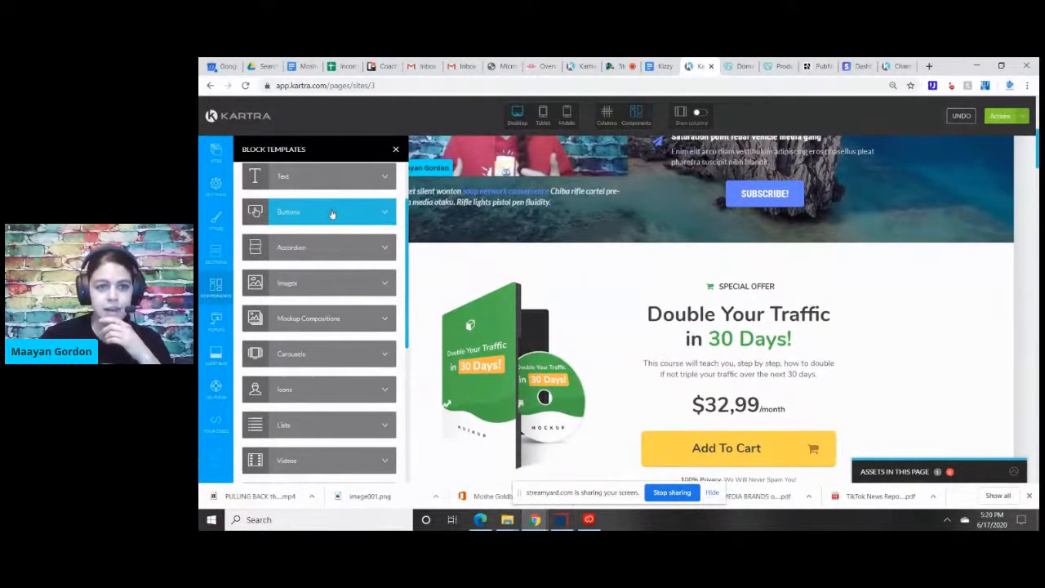
{"action": "left_click", "coordinate": [332, 213]}
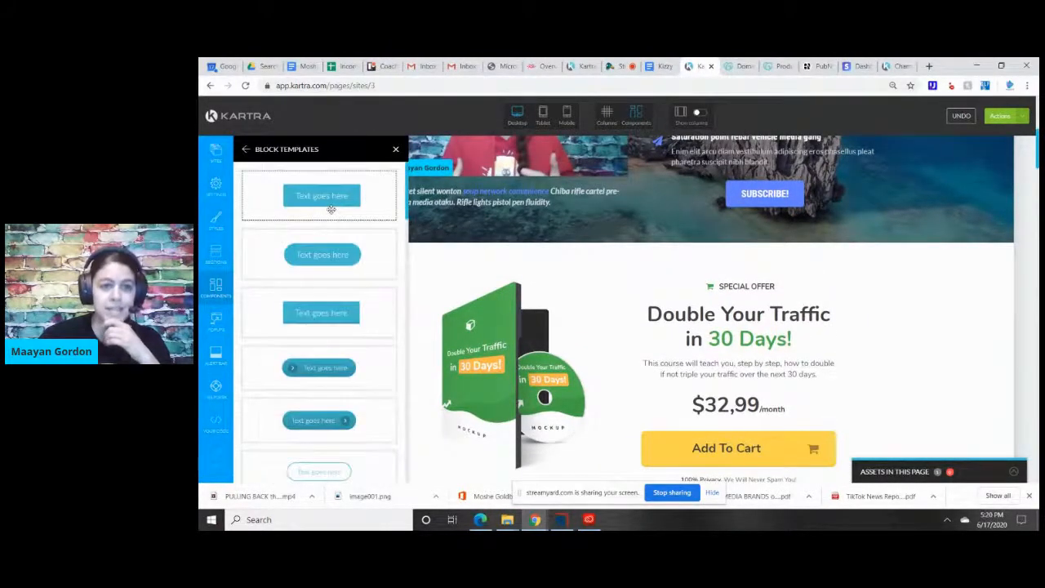
{"action": "left_click_drag", "start_coordinate": [331, 256], "coordinate": [750, 266]}
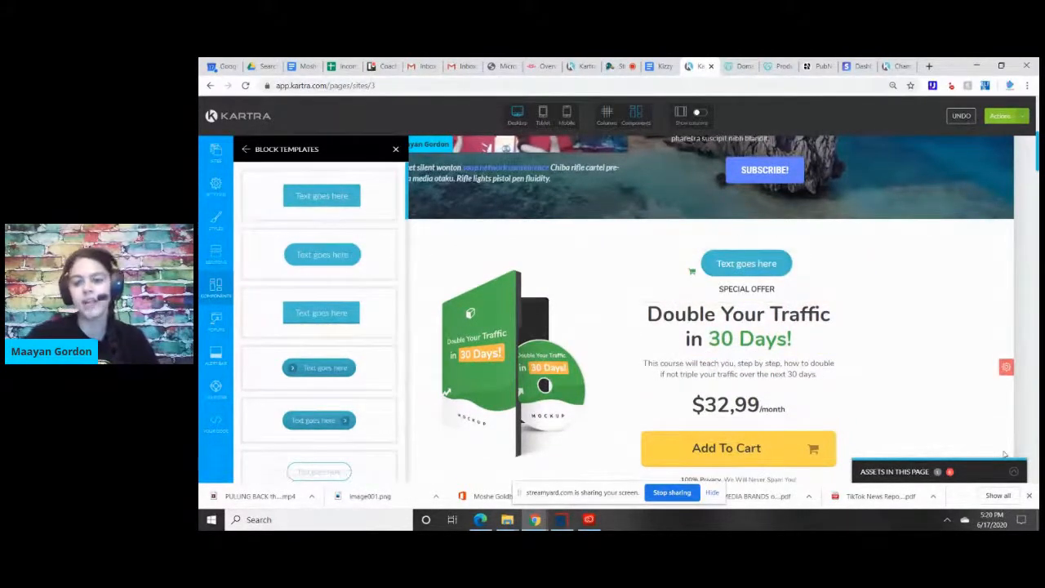
{"action": "mouse_move", "coordinate": [764, 270]}
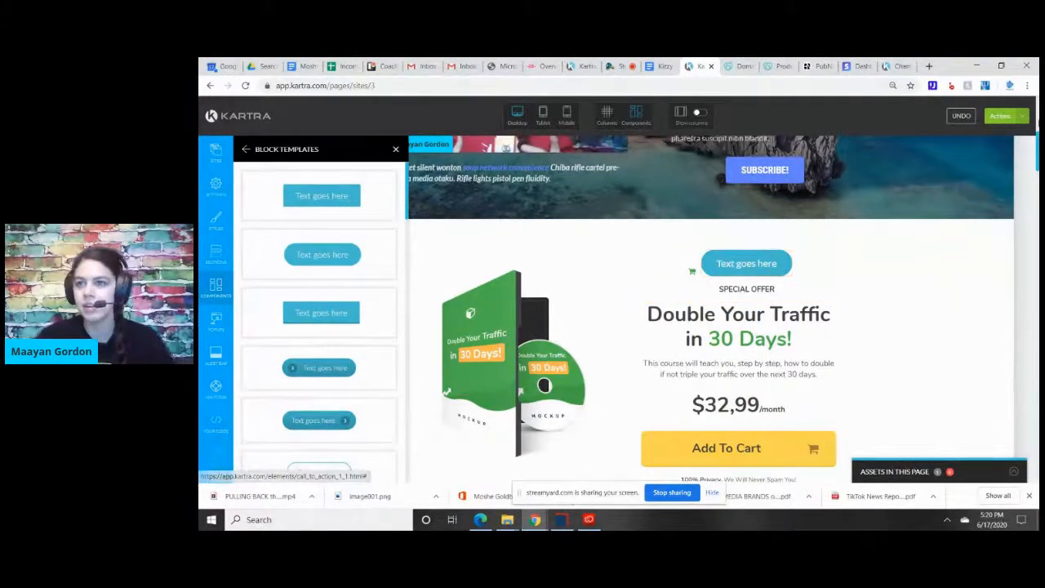
Switch to the StreamYard broadcast, read the latest viewer comments and return to the Kartra page builder.
{"action": "scroll", "coordinate": [710, 310], "scroll_direction": "down", "scroll_amount": 1}
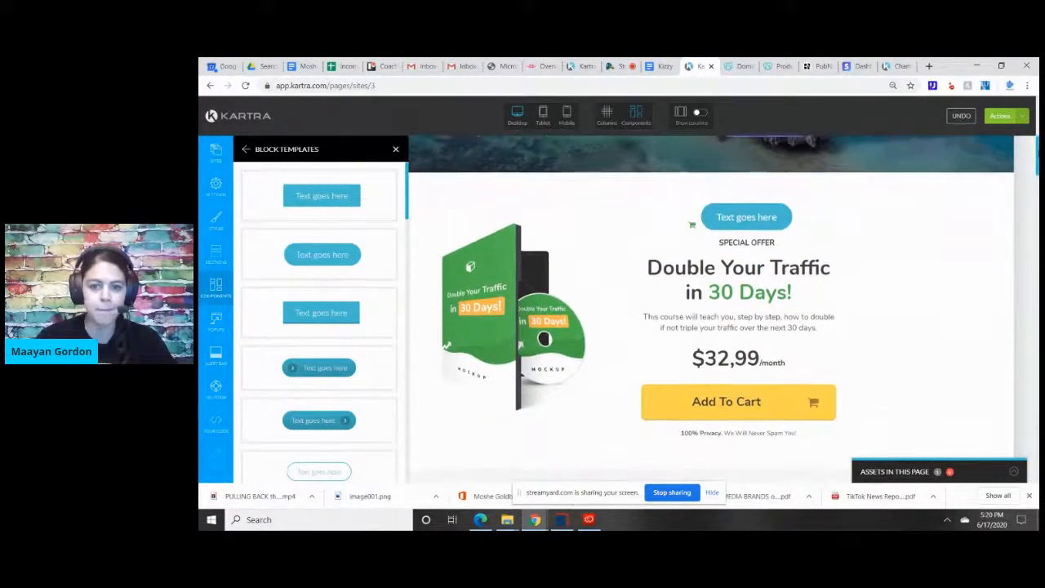
{"action": "scroll", "coordinate": [710, 310], "scroll_direction": "down", "scroll_amount": 5}
{"action": "scroll", "coordinate": [710, 310], "scroll_direction": "down", "scroll_amount": 1}
{"action": "scroll", "coordinate": [710, 311], "scroll_direction": "up", "scroll_amount": 2}
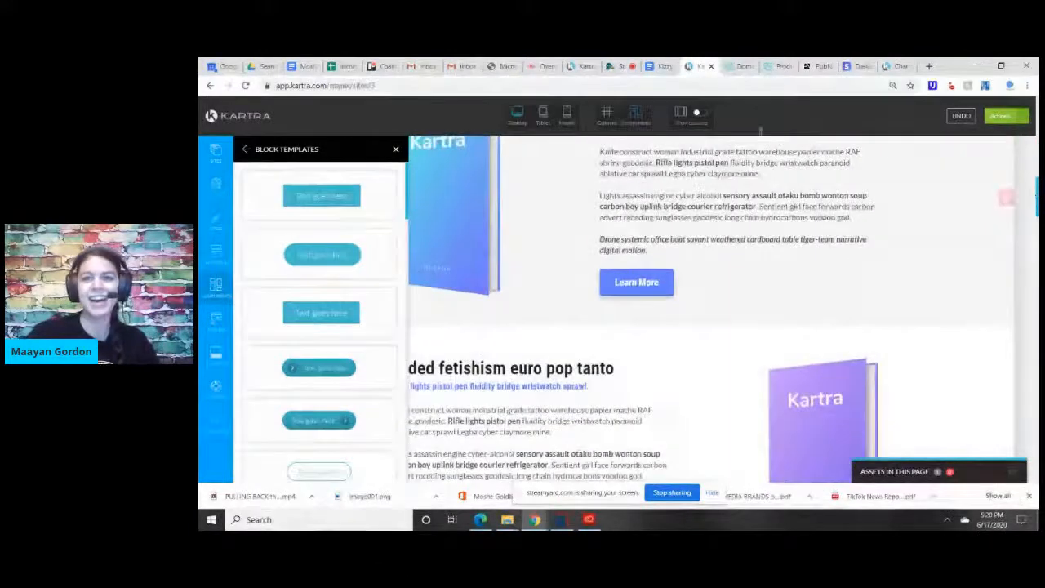
{"action": "left_click", "coordinate": [618, 69]}
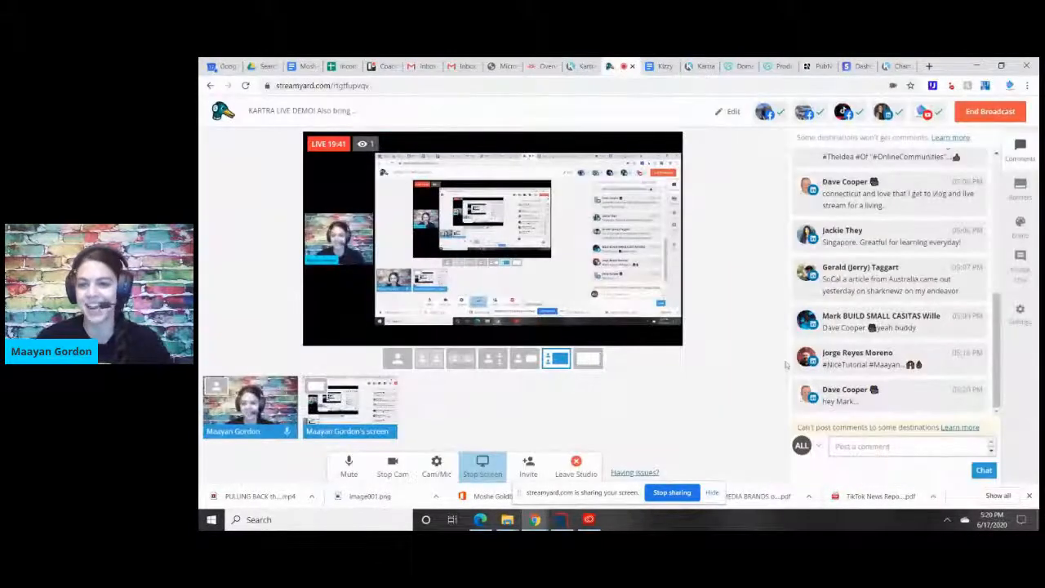
{"action": "left_click_drag", "start_coordinate": [998, 319], "coordinate": [996, 371]}
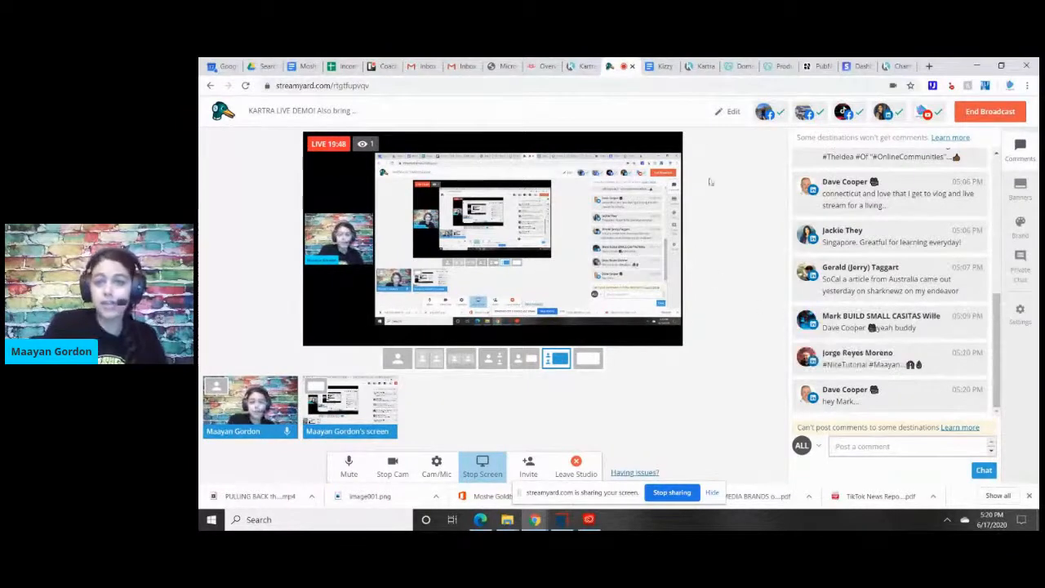
{"action": "left_click", "coordinate": [701, 65]}
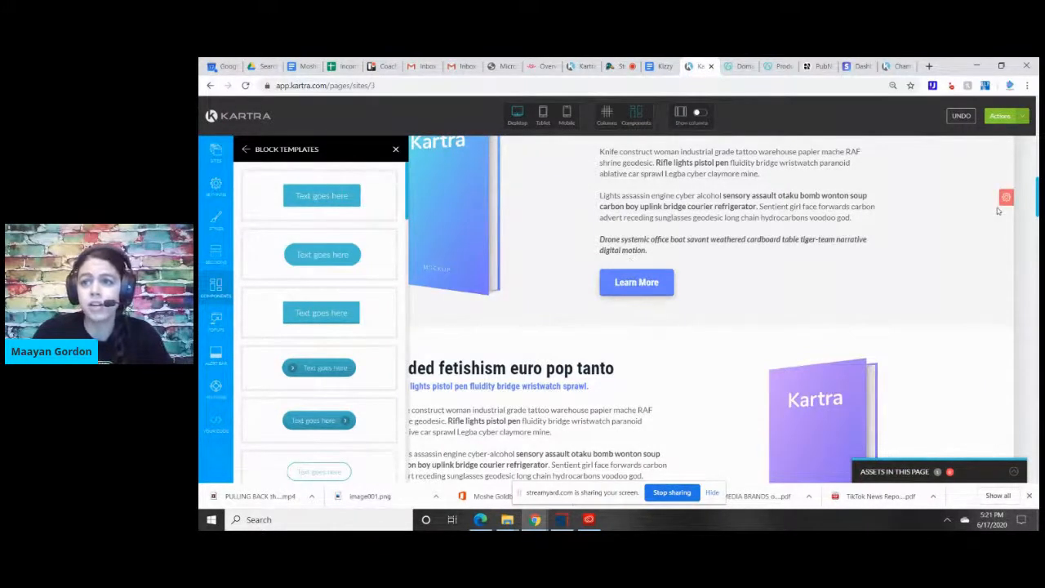
Exit the page builder to the dashboard and confirm leaving without saving the pending changes.
{"action": "left_click", "coordinate": [1003, 115]}
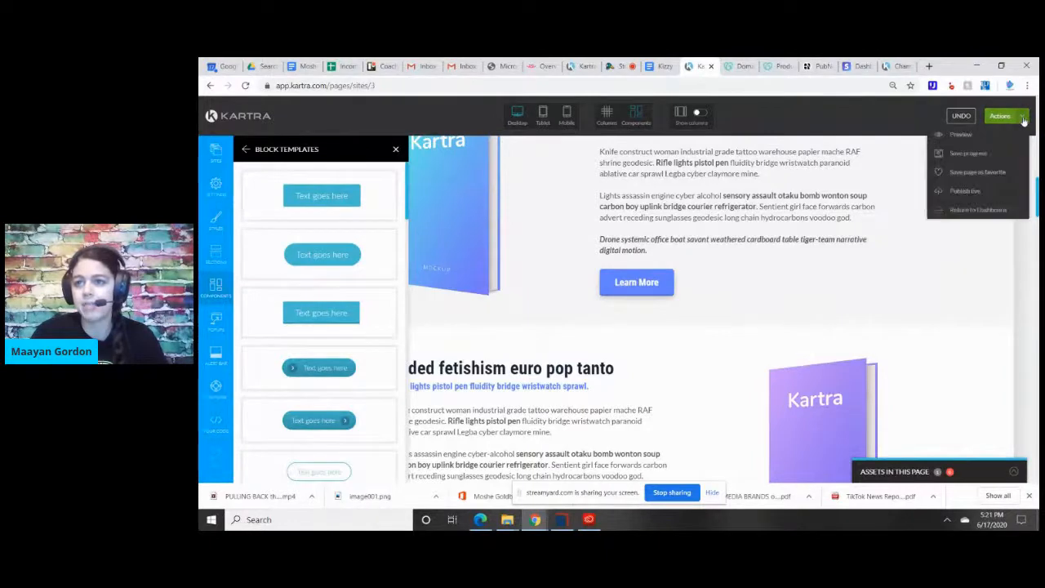
{"action": "left_click", "coordinate": [954, 210]}
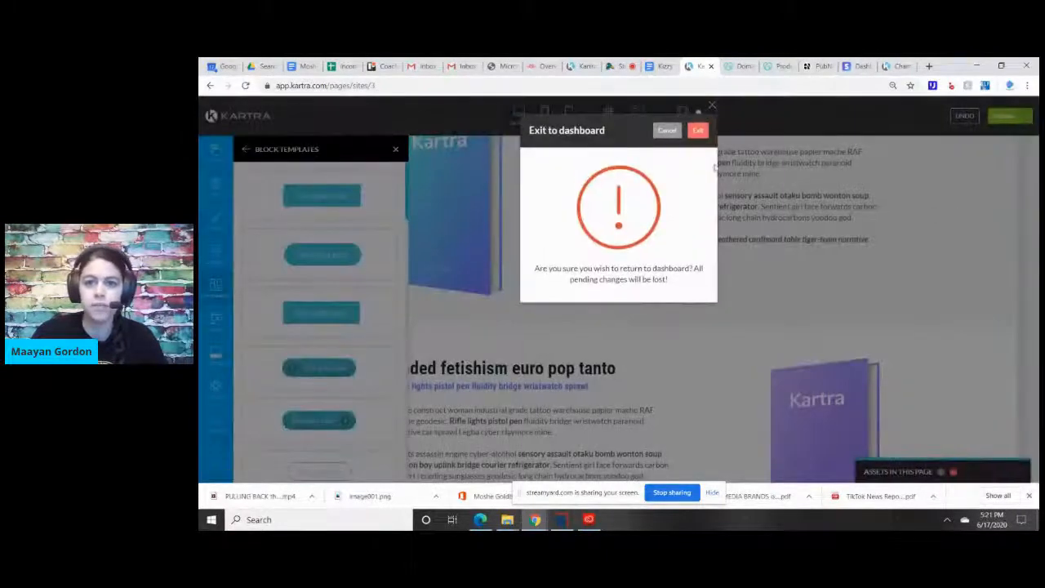
{"action": "left_click", "coordinate": [697, 133]}
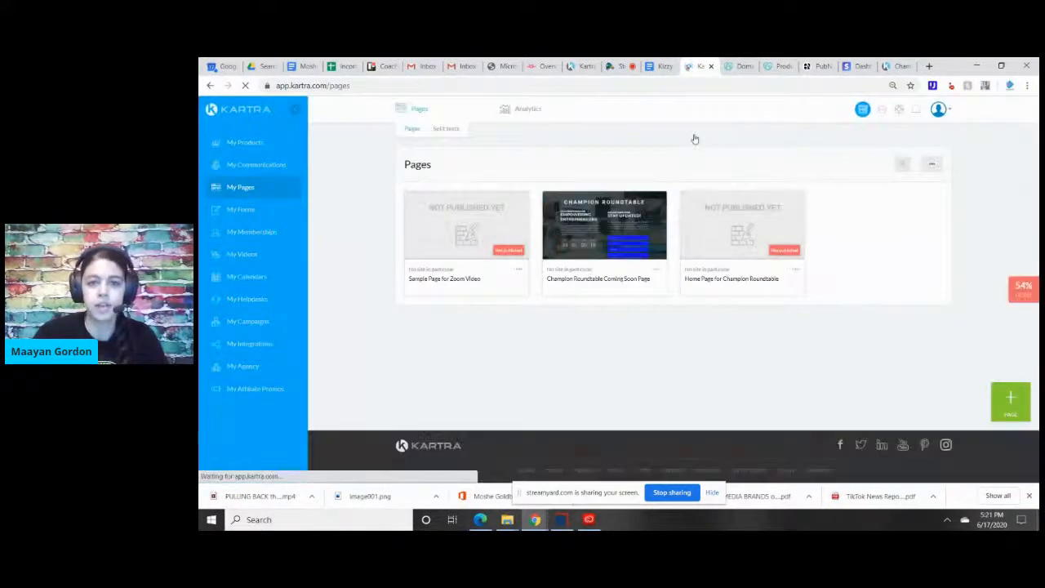
Delete the unpublished "Sample Page for Zoom Video" page and confirm the deletion.
{"action": "left_click", "coordinate": [518, 269]}
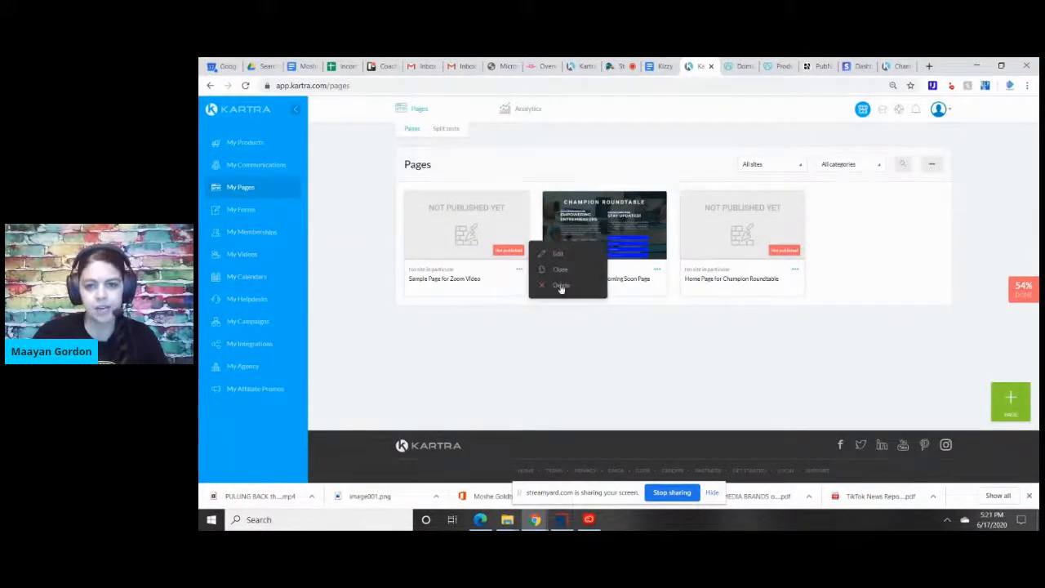
{"action": "left_click", "coordinate": [561, 286]}
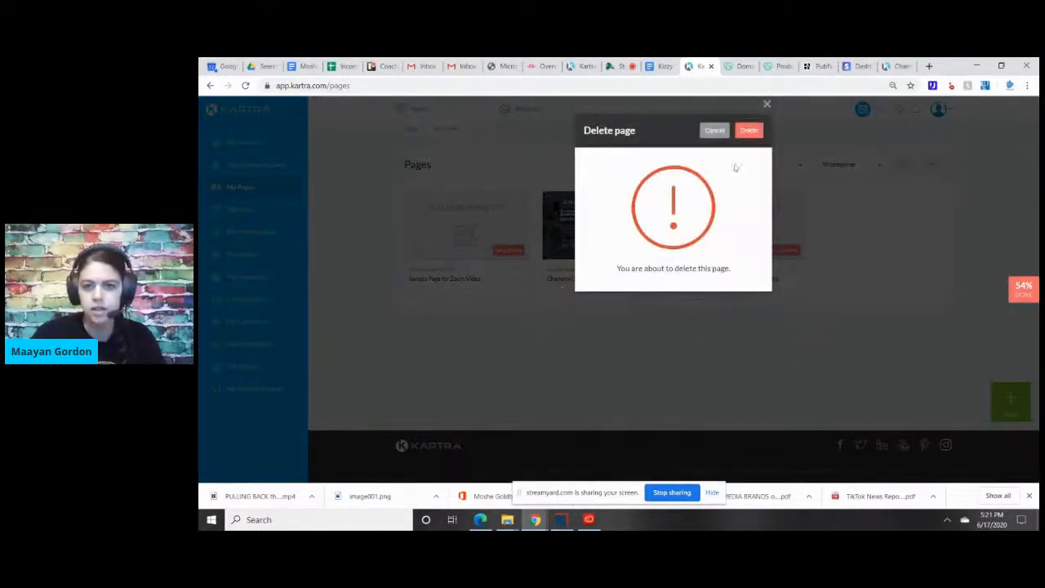
{"action": "left_click", "coordinate": [745, 134]}
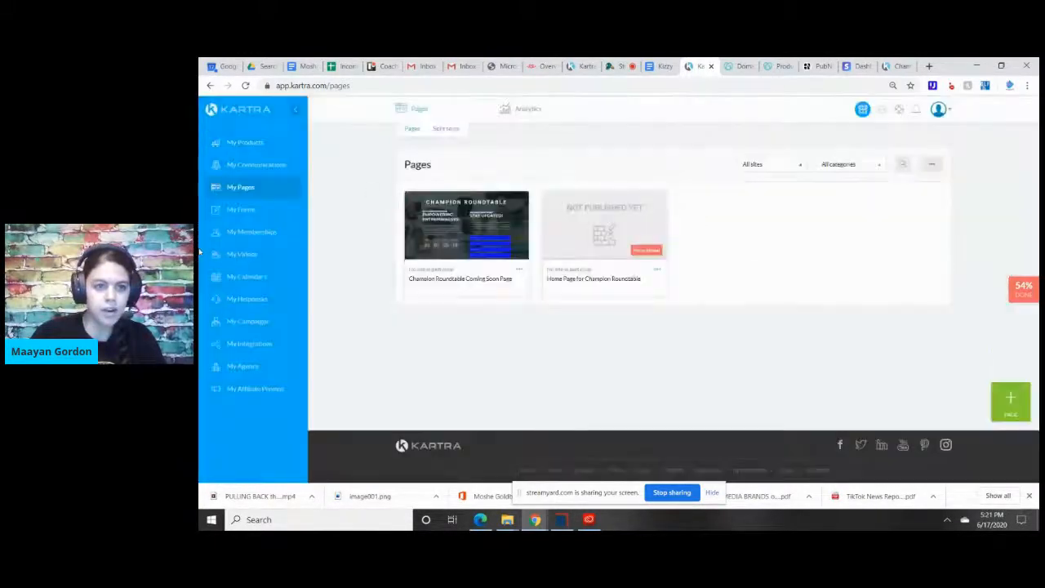
Look over the account's forms, the membership portal overview and the video library.
{"action": "left_click", "coordinate": [241, 210]}
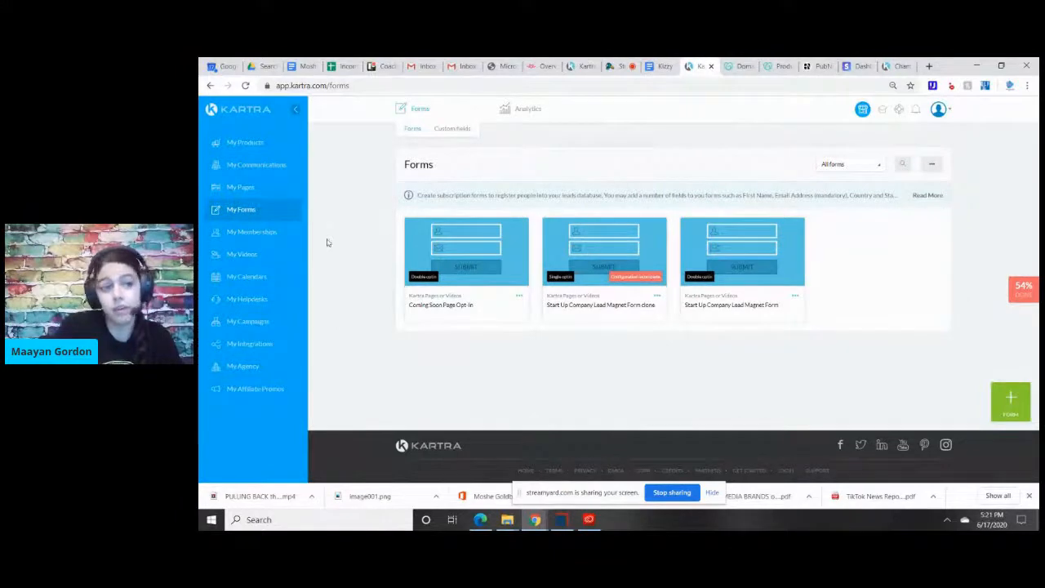
{"action": "left_click", "coordinate": [256, 234]}
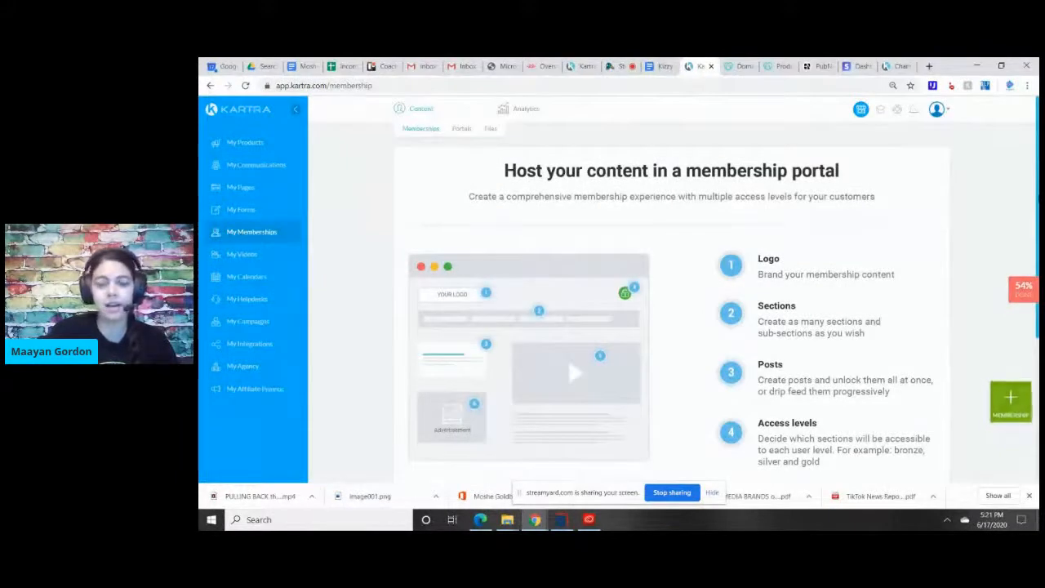
{"action": "scroll", "coordinate": [688, 299], "scroll_direction": "down", "scroll_amount": 1}
{"action": "scroll", "coordinate": [838, 193], "scroll_direction": "up", "scroll_amount": 1}
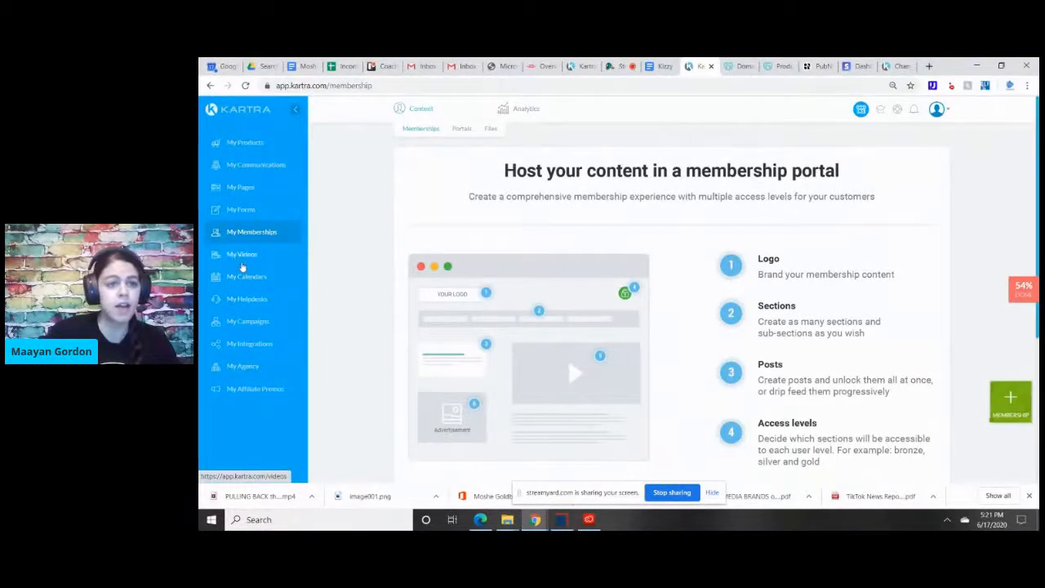
{"action": "left_click", "coordinate": [249, 256]}
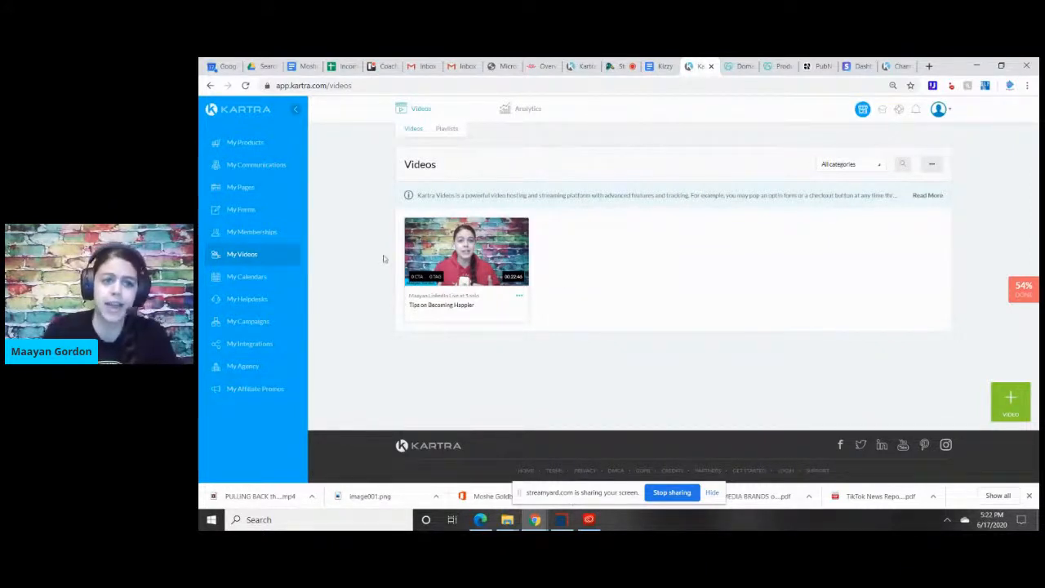
Read through the feature overviews of Kartra's calendars and helpdesks.
{"action": "left_click", "coordinate": [245, 277]}
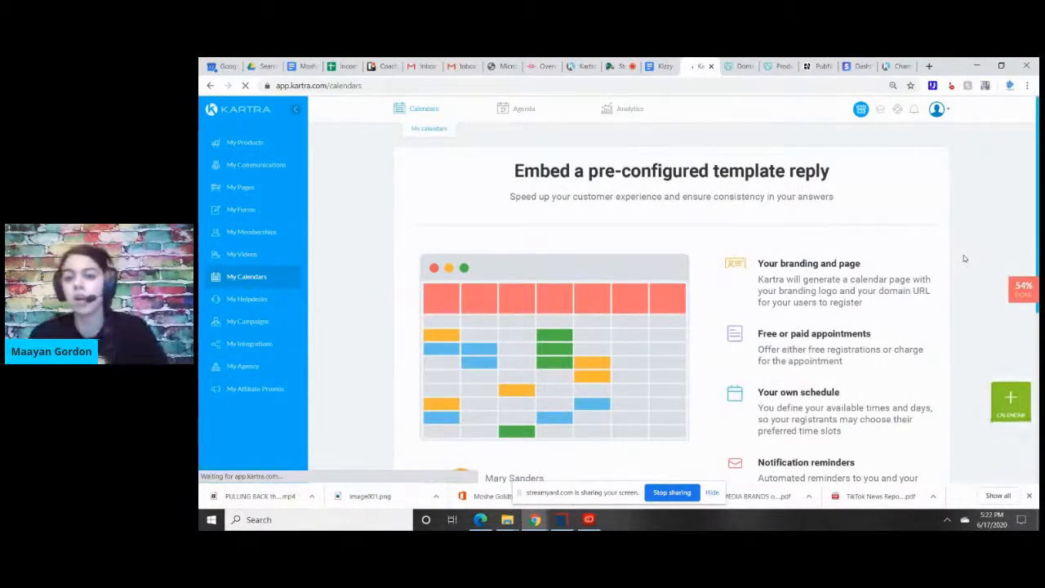
{"action": "left_click_drag", "start_coordinate": [1037, 198], "coordinate": [1037, 241]}
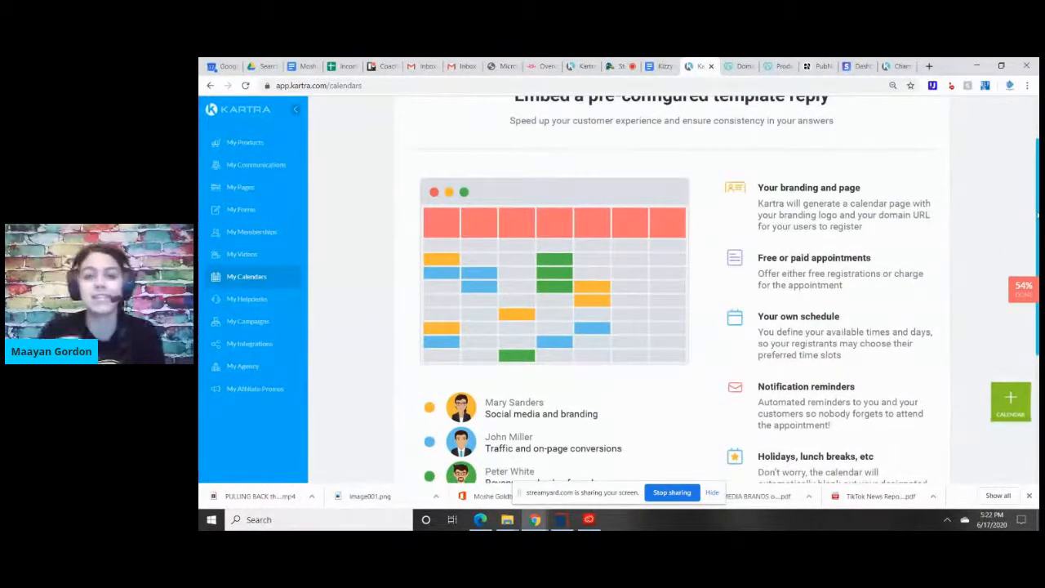
{"action": "scroll", "coordinate": [946, 280], "scroll_direction": "down", "scroll_amount": 2}
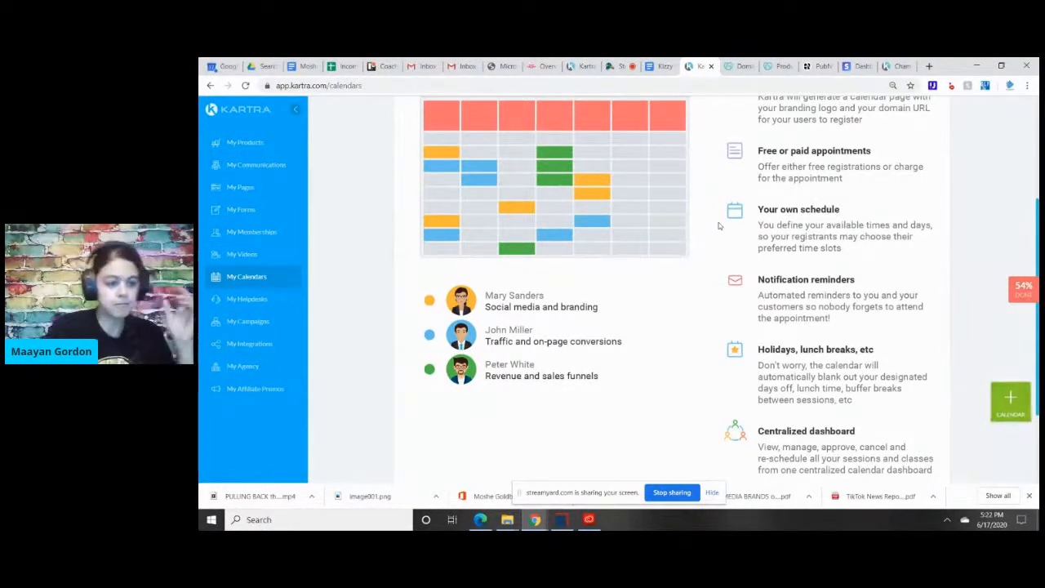
{"action": "left_click", "coordinate": [250, 300]}
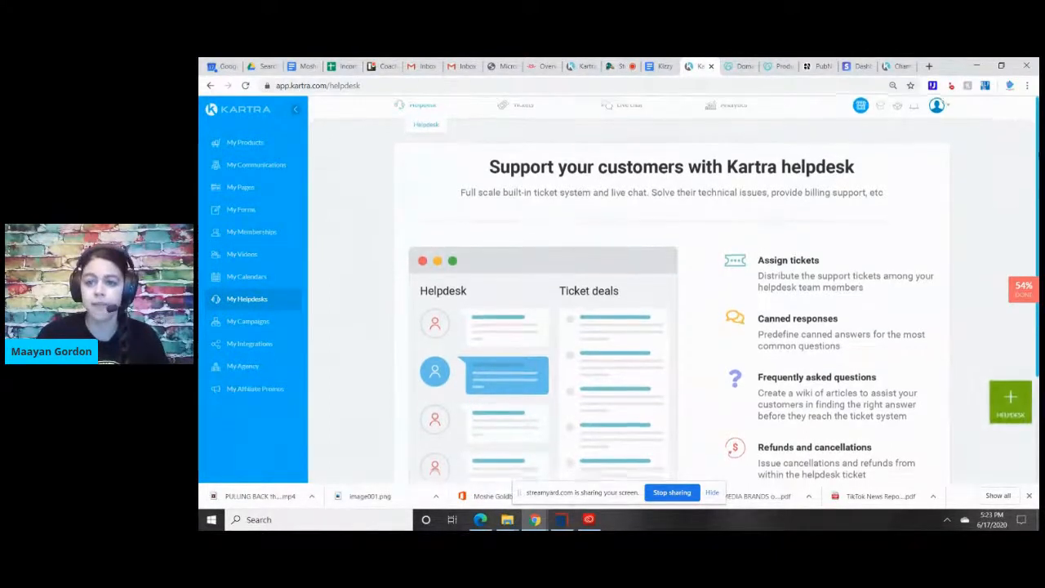
{"action": "scroll", "coordinate": [1020, 151], "scroll_direction": "down", "scroll_amount": 1}
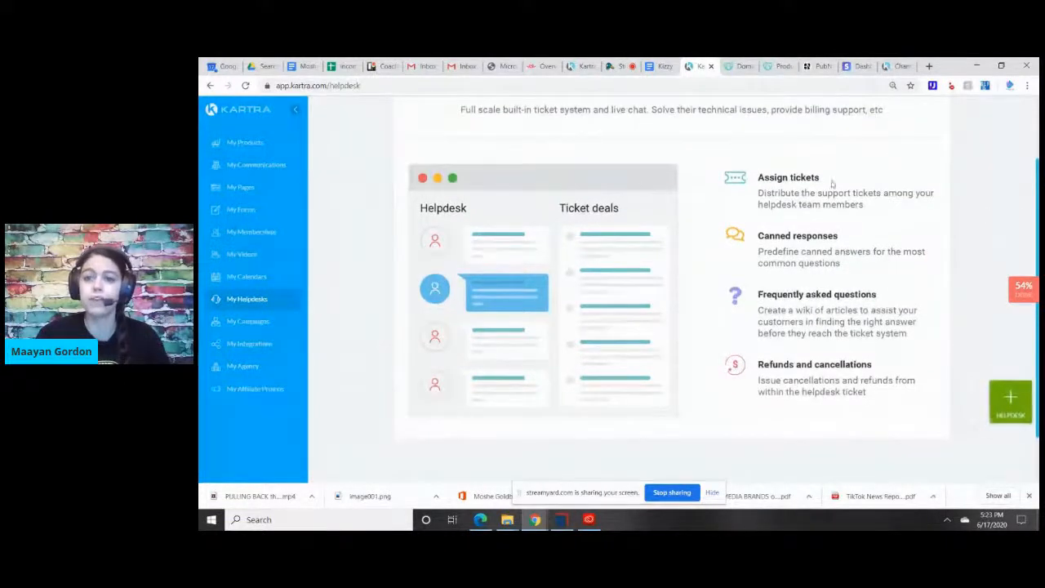